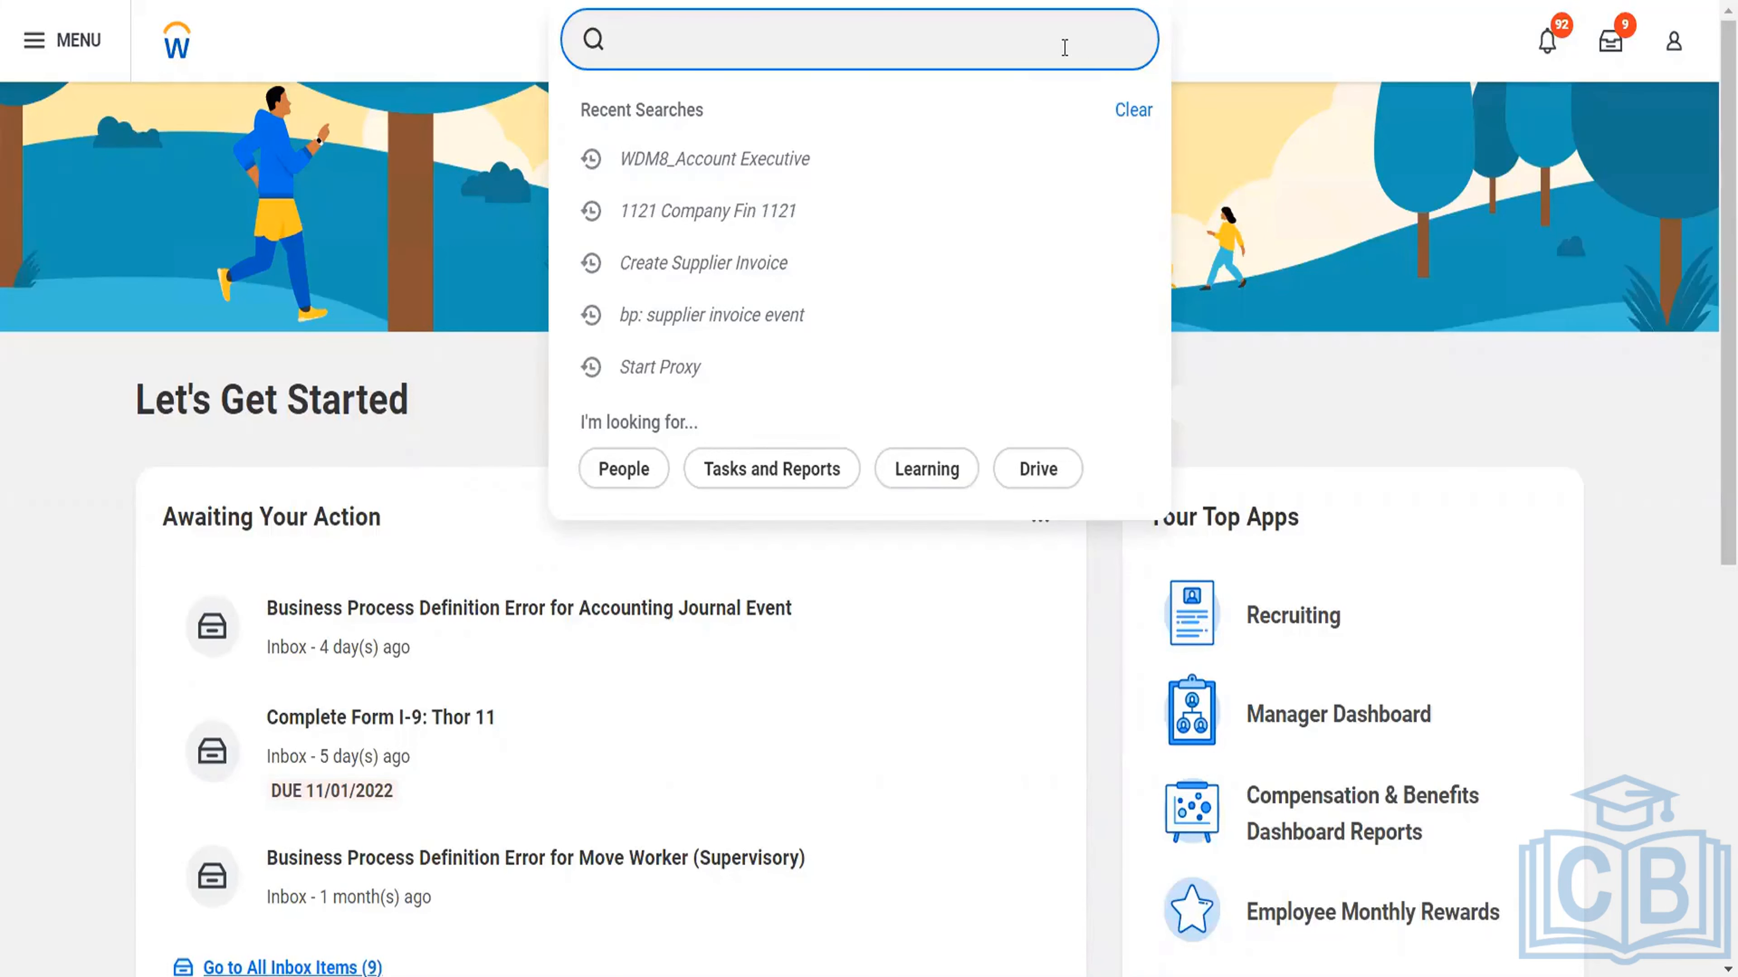
Search for "Bp: Customer Invoice", and replace the query with "?" to open the search tips.
type("Bp: Customer Invoice")
key("Return")
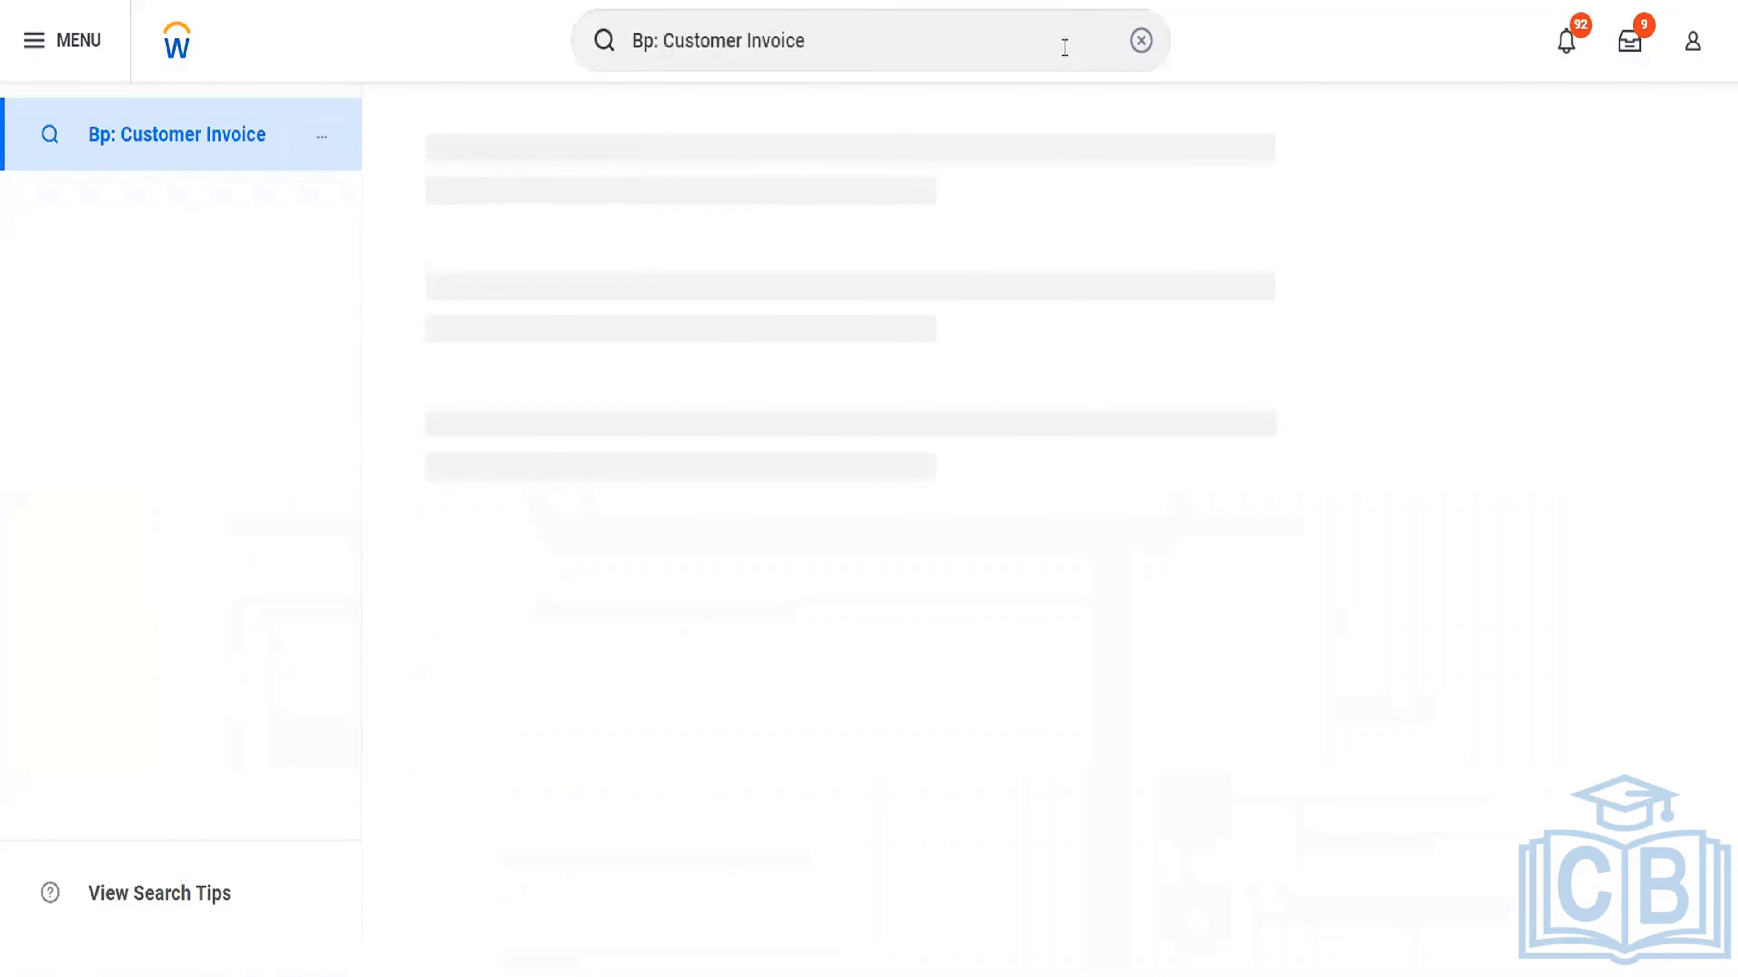
left_click(828, 46)
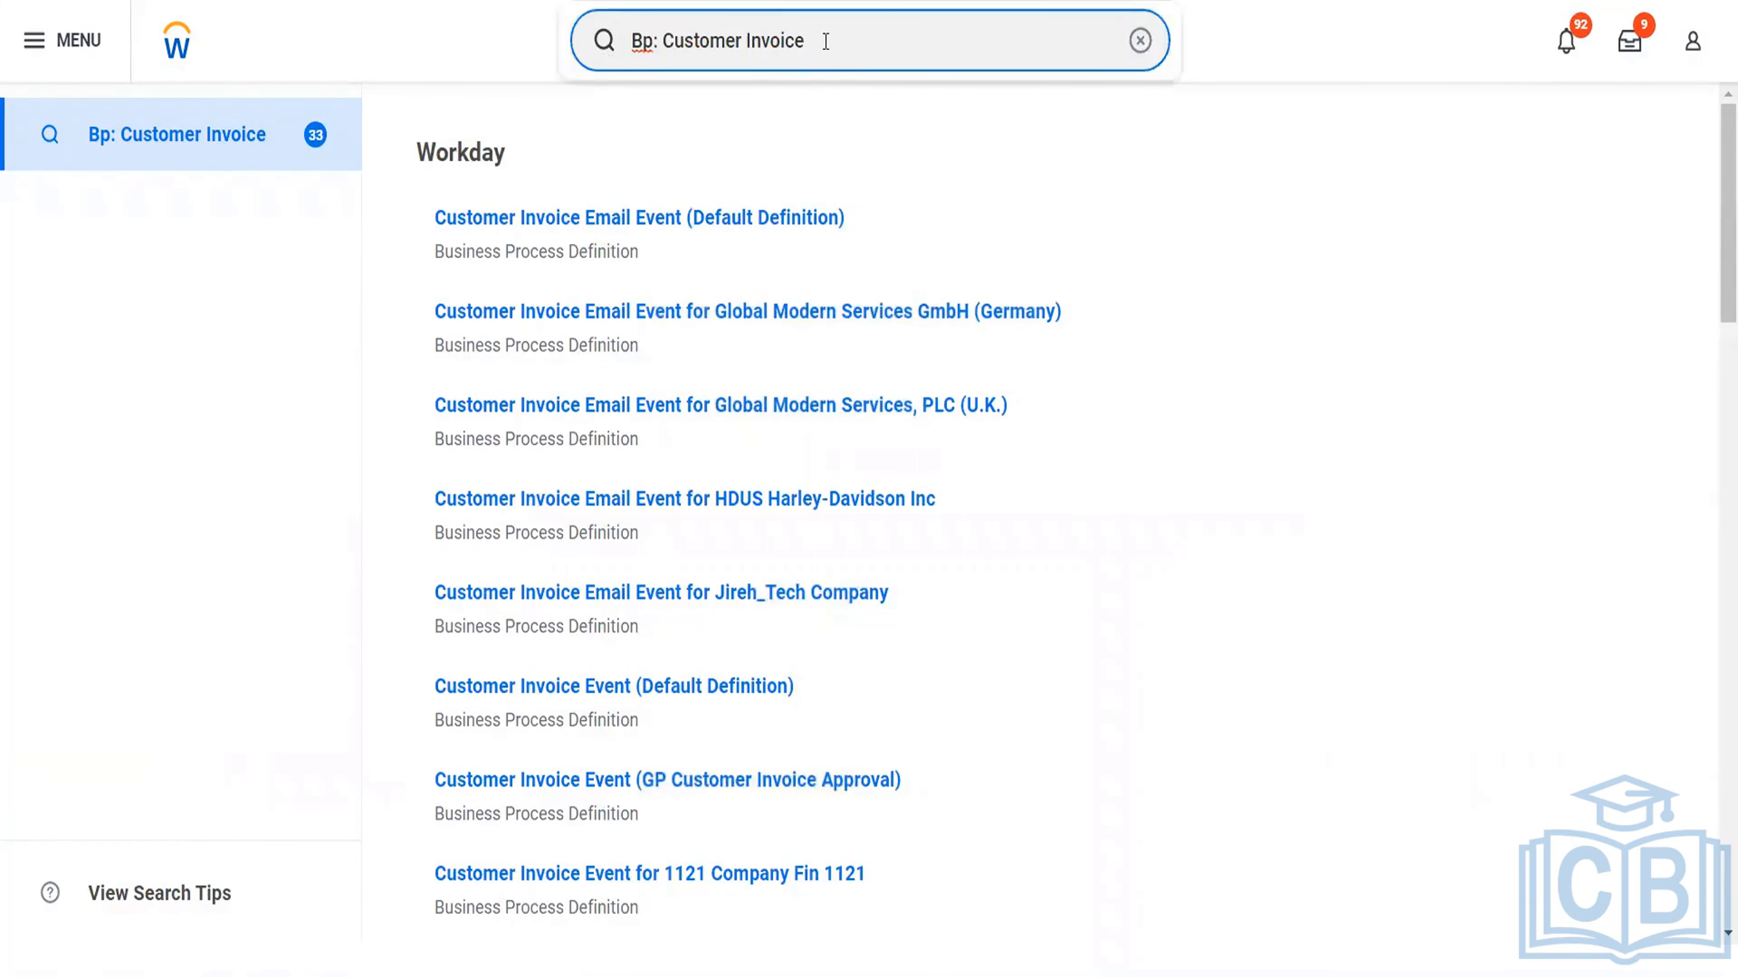
left_click_drag(806, 34, 617, 26)
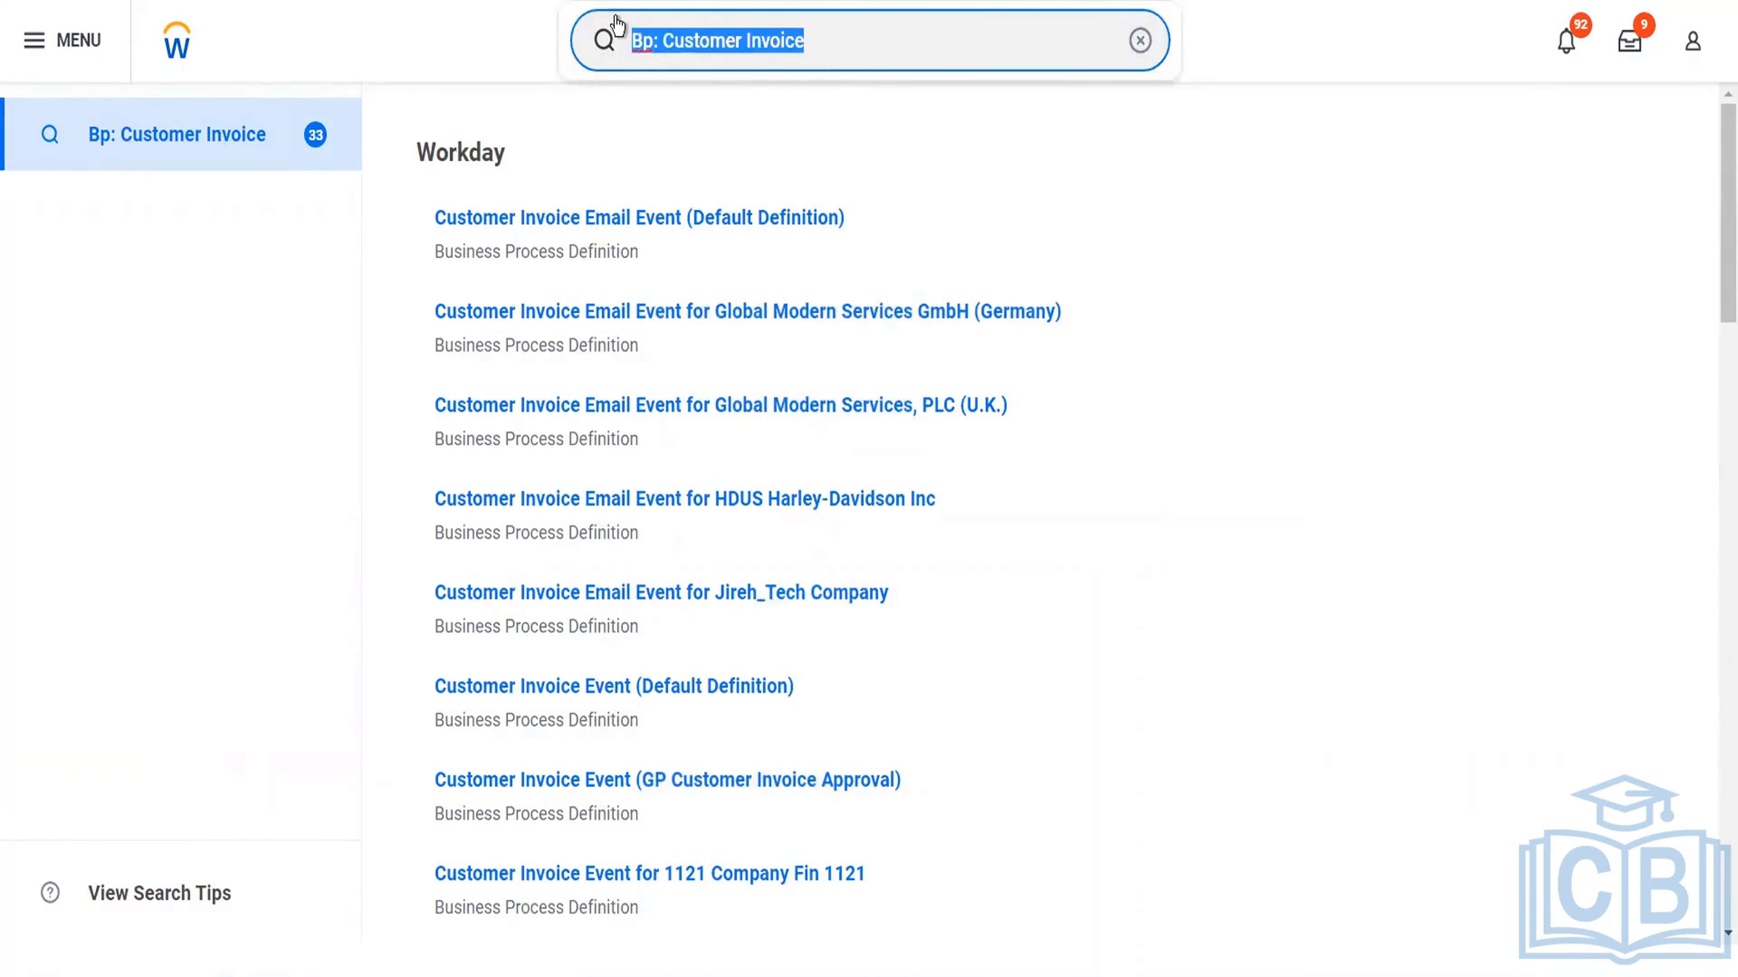
type("?")
key("Return")
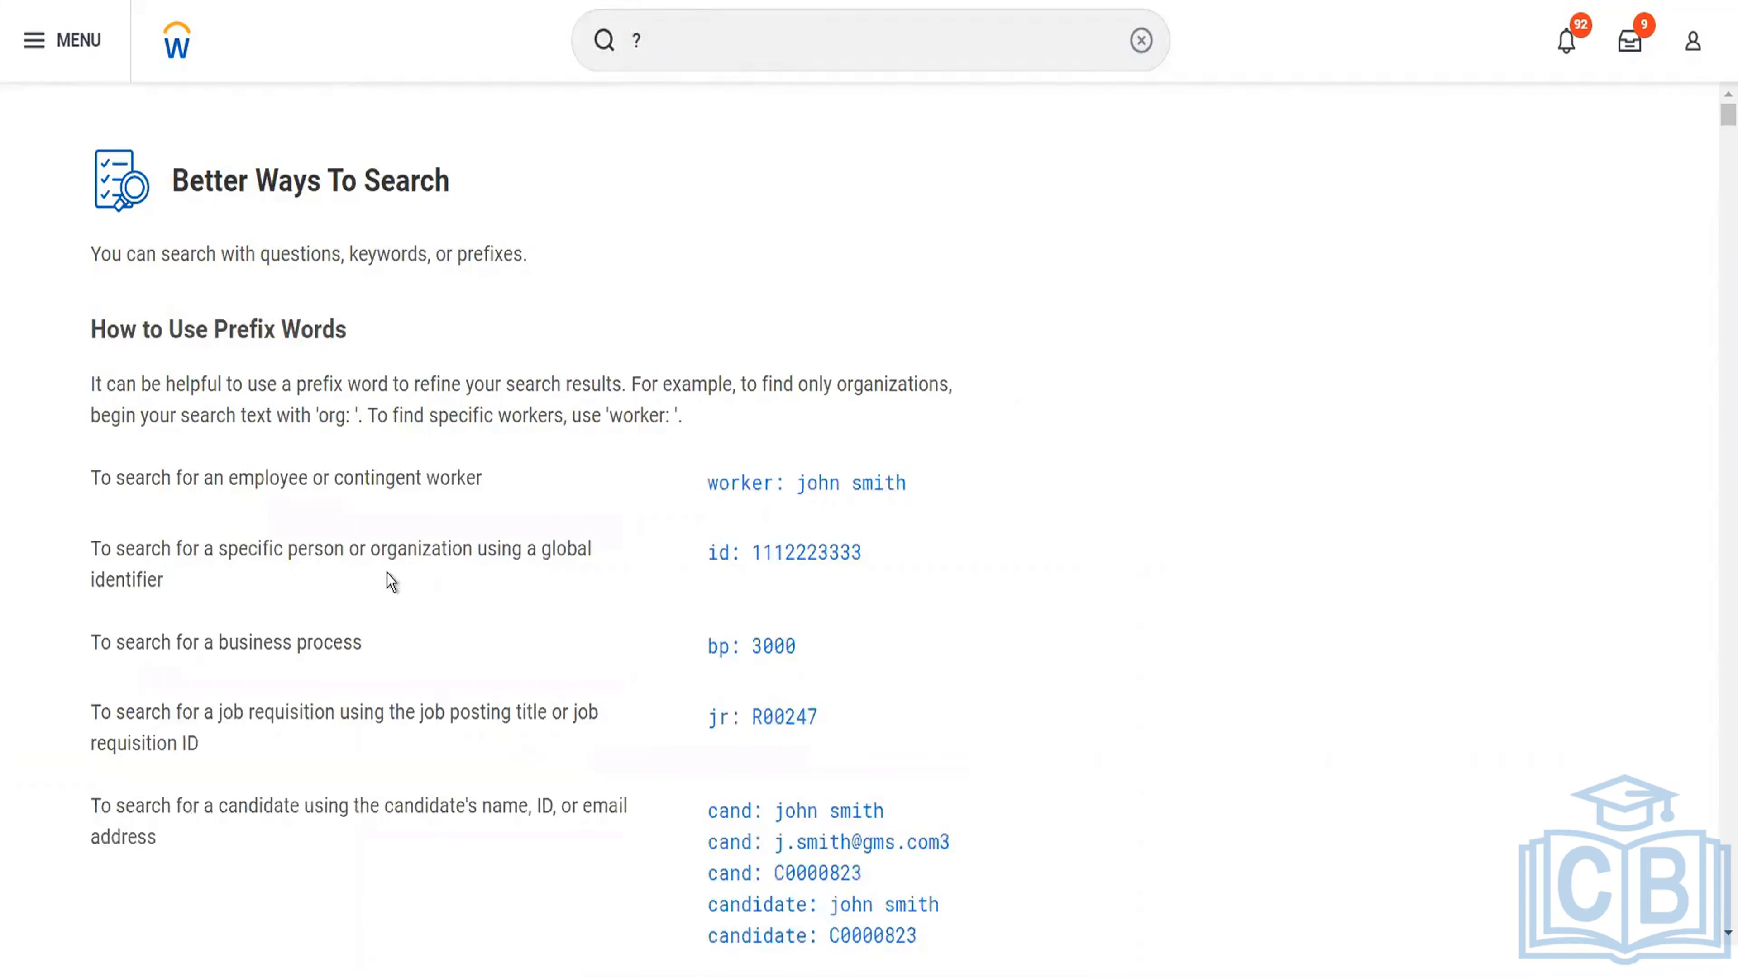
Examine the list of search prefix words down to the Business Process Definition entry.
scroll(387, 575, "down", 7)
scroll(387, 575, "down", 5)
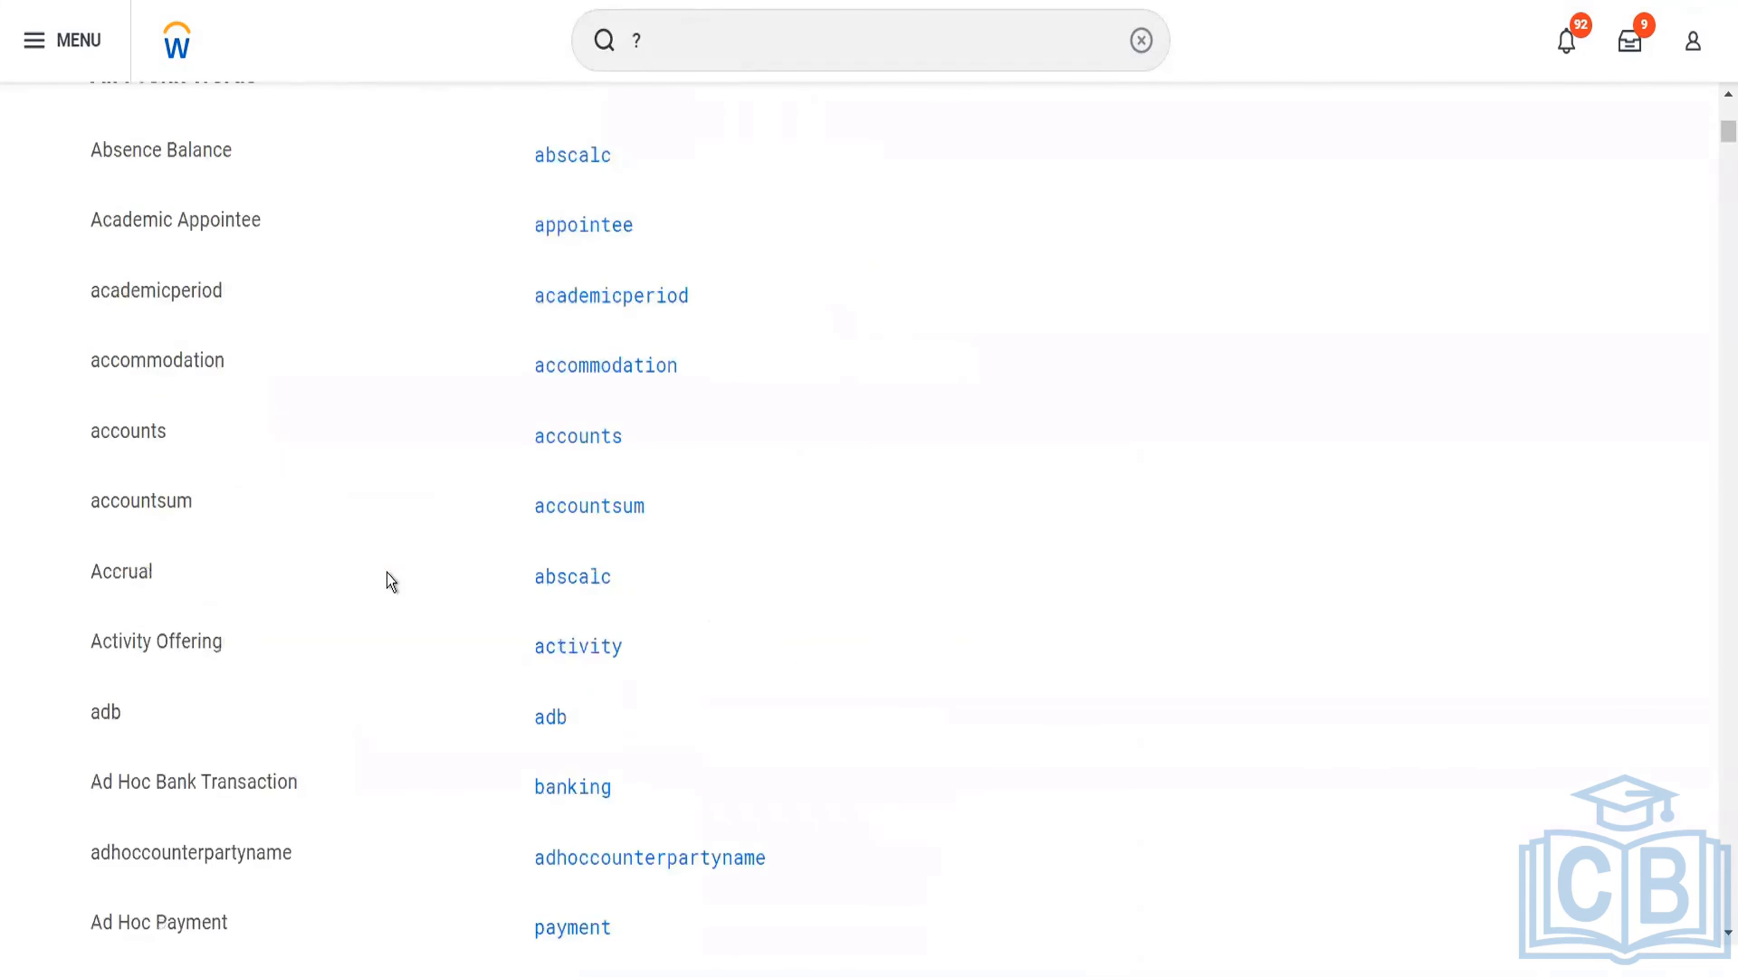
scroll(387, 573, "down", 15)
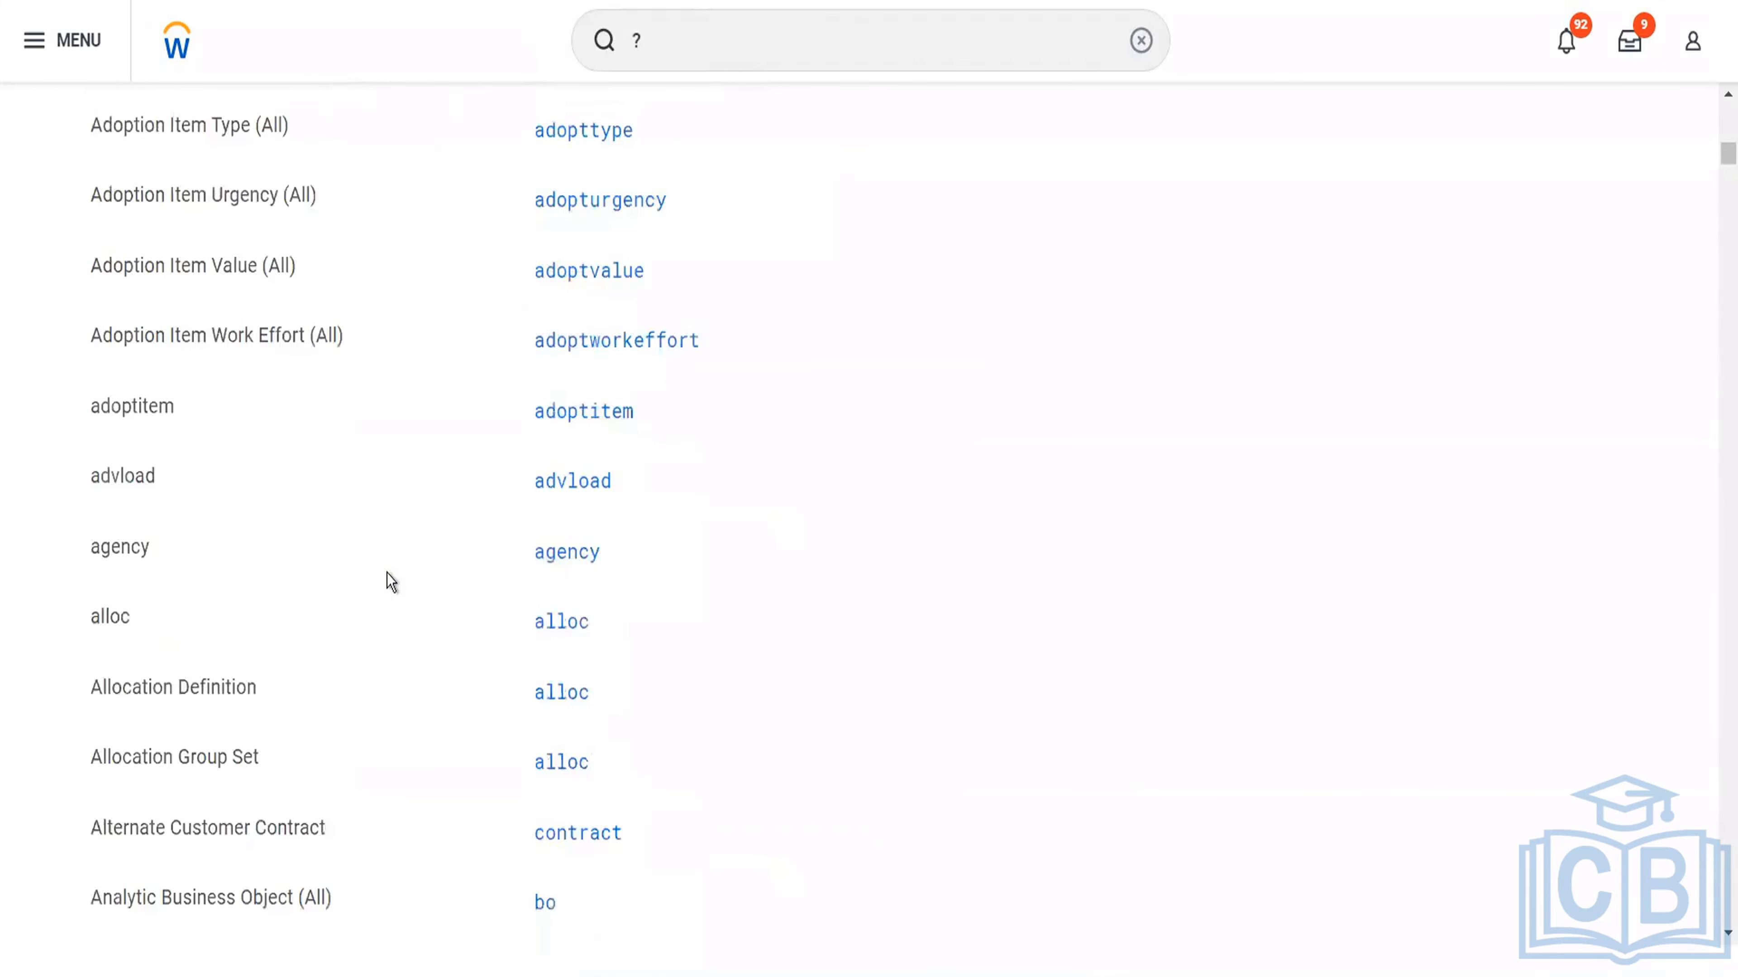
scroll(388, 573, "down", 20)
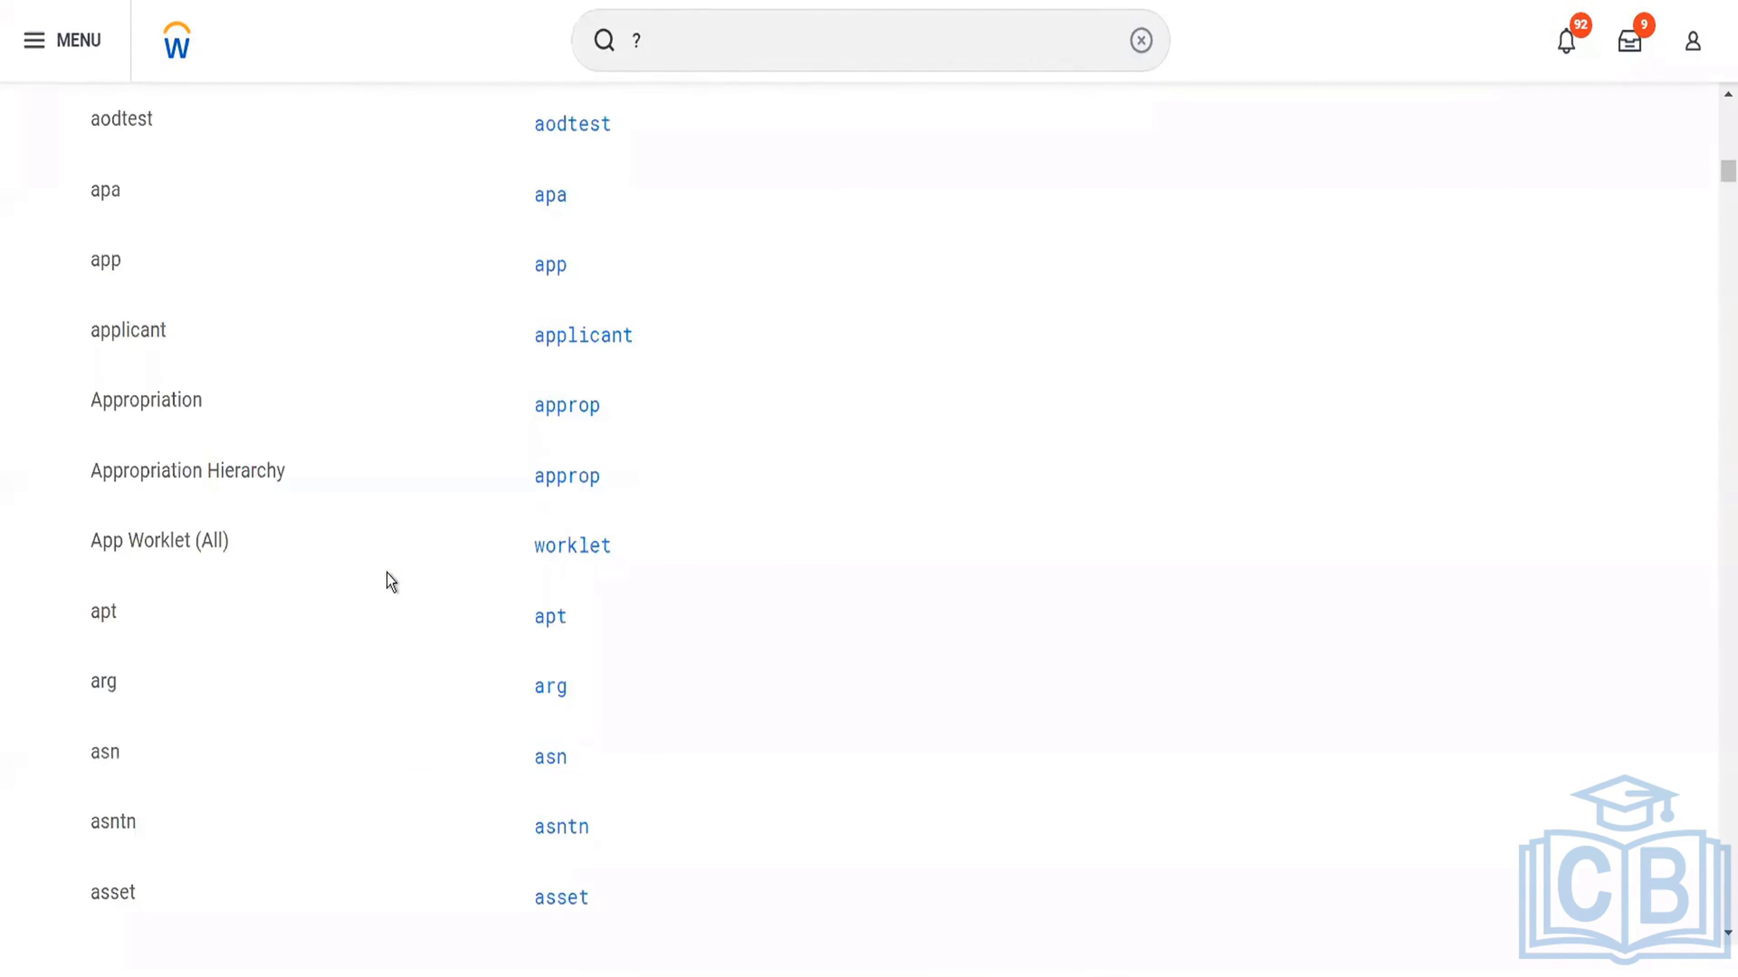
scroll(391, 363, "down", 20)
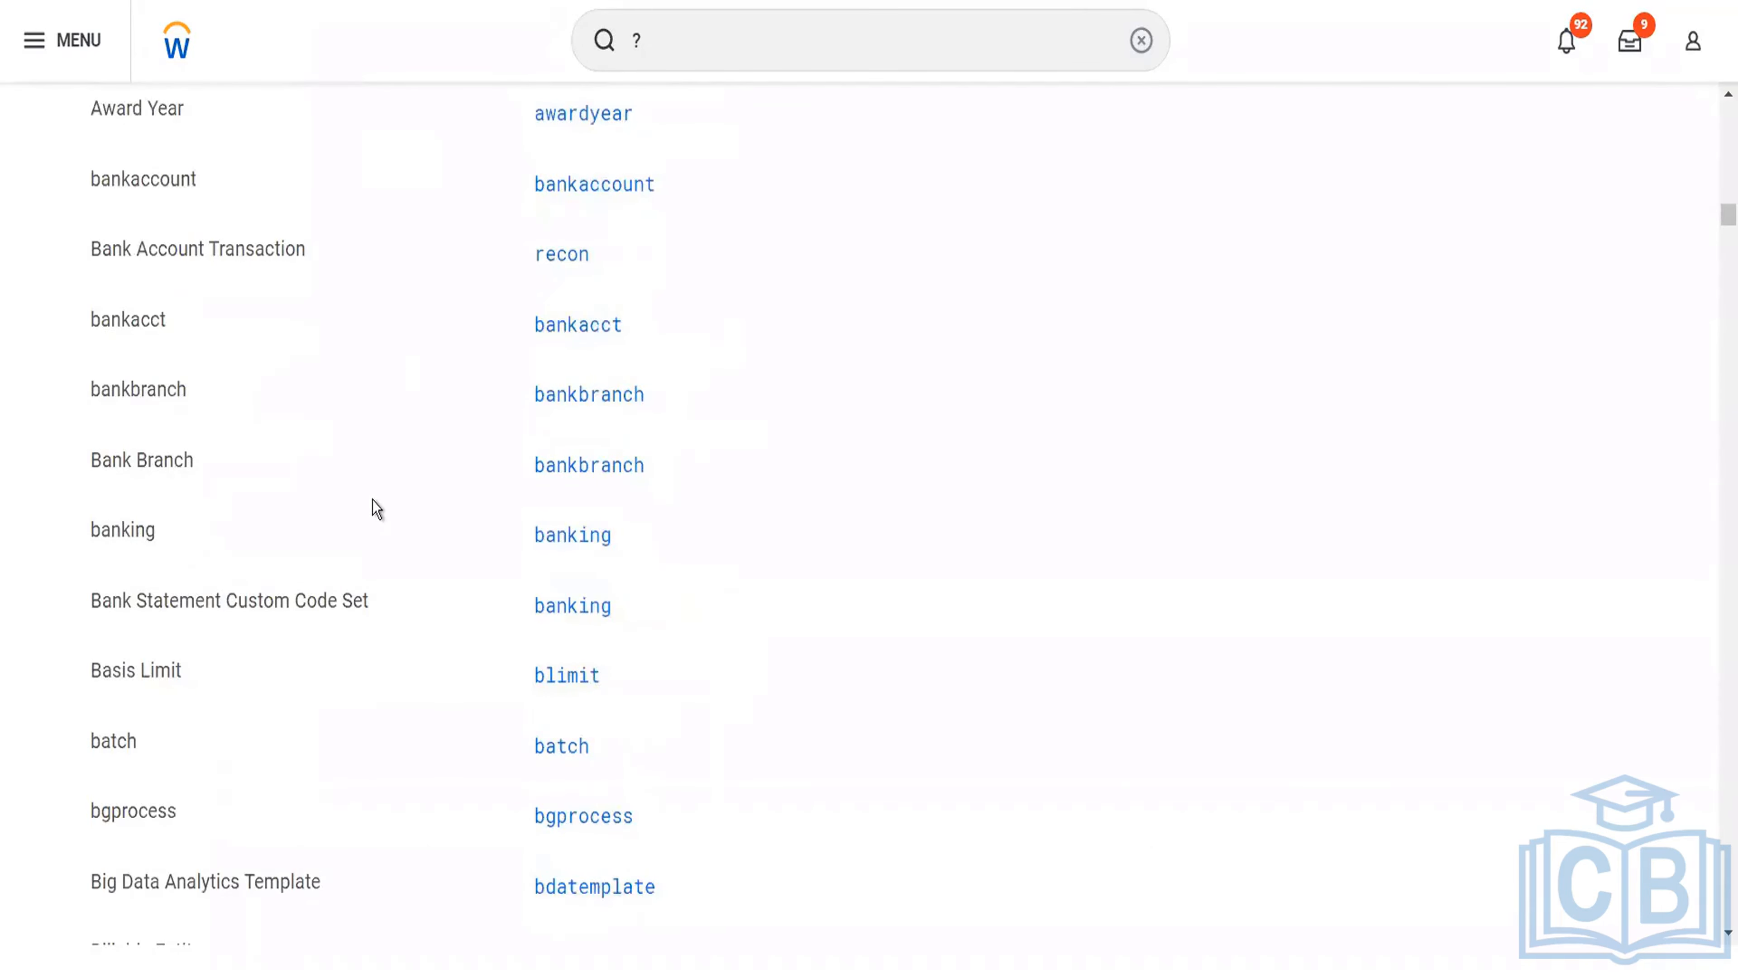
scroll(373, 500, "up", 2)
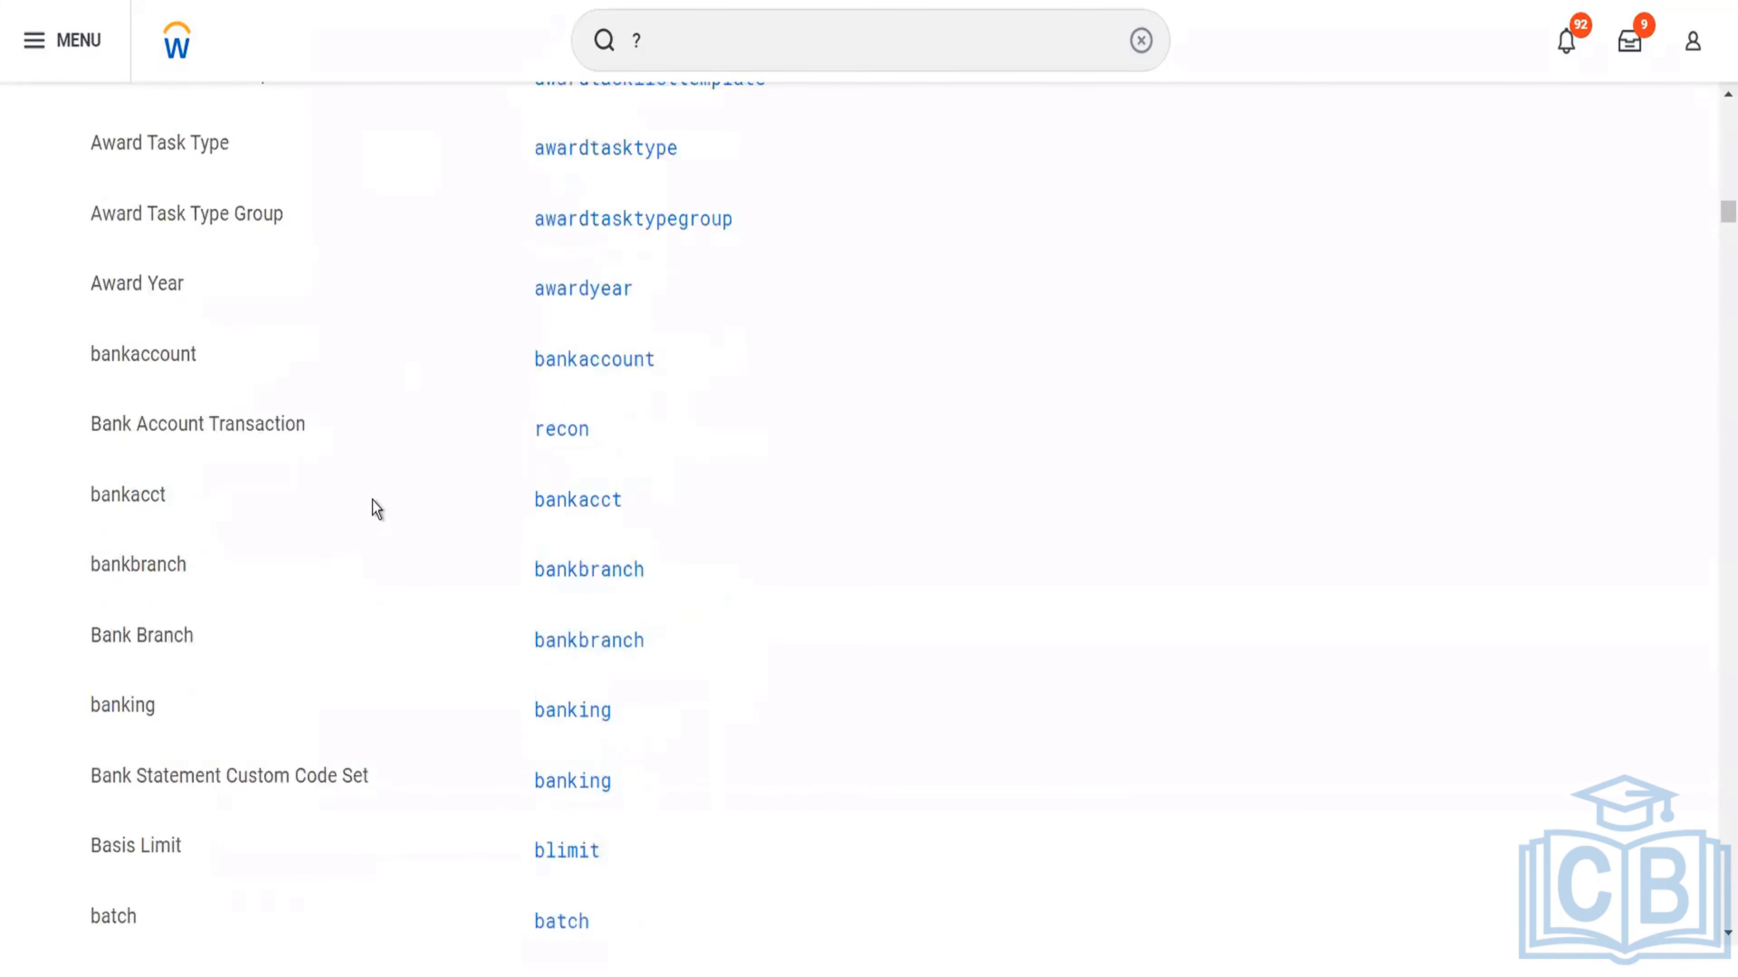
scroll(373, 501, "down", 1)
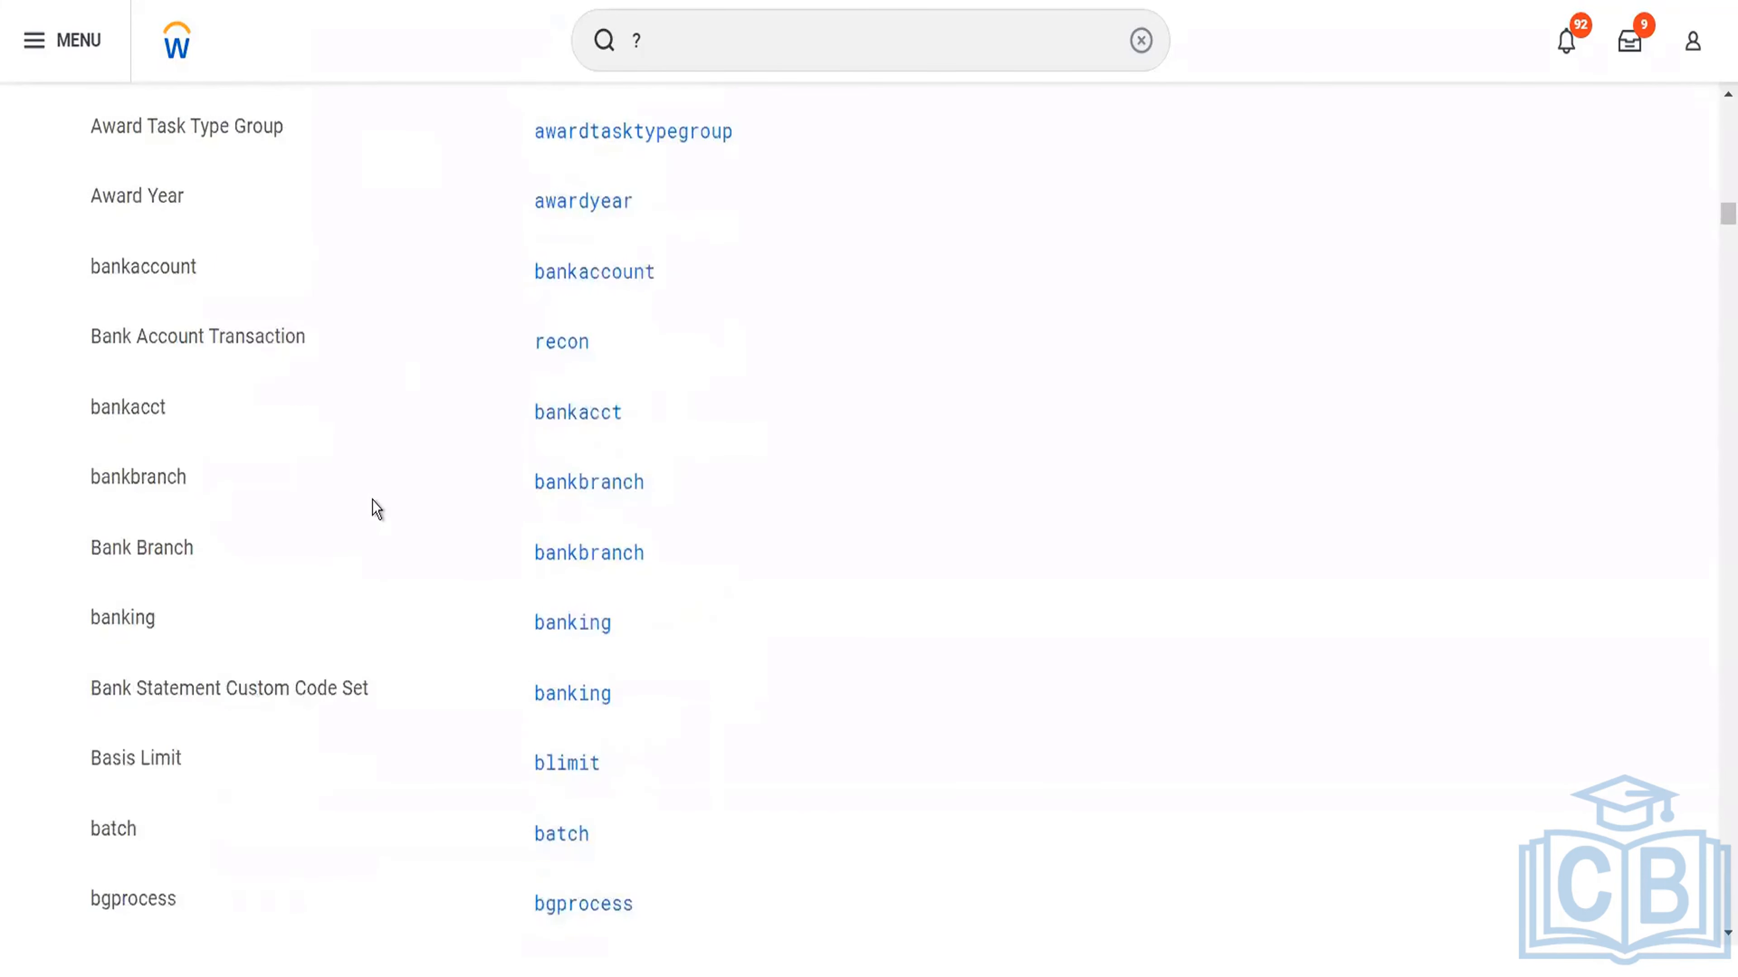
scroll(371, 500, "down", 3)
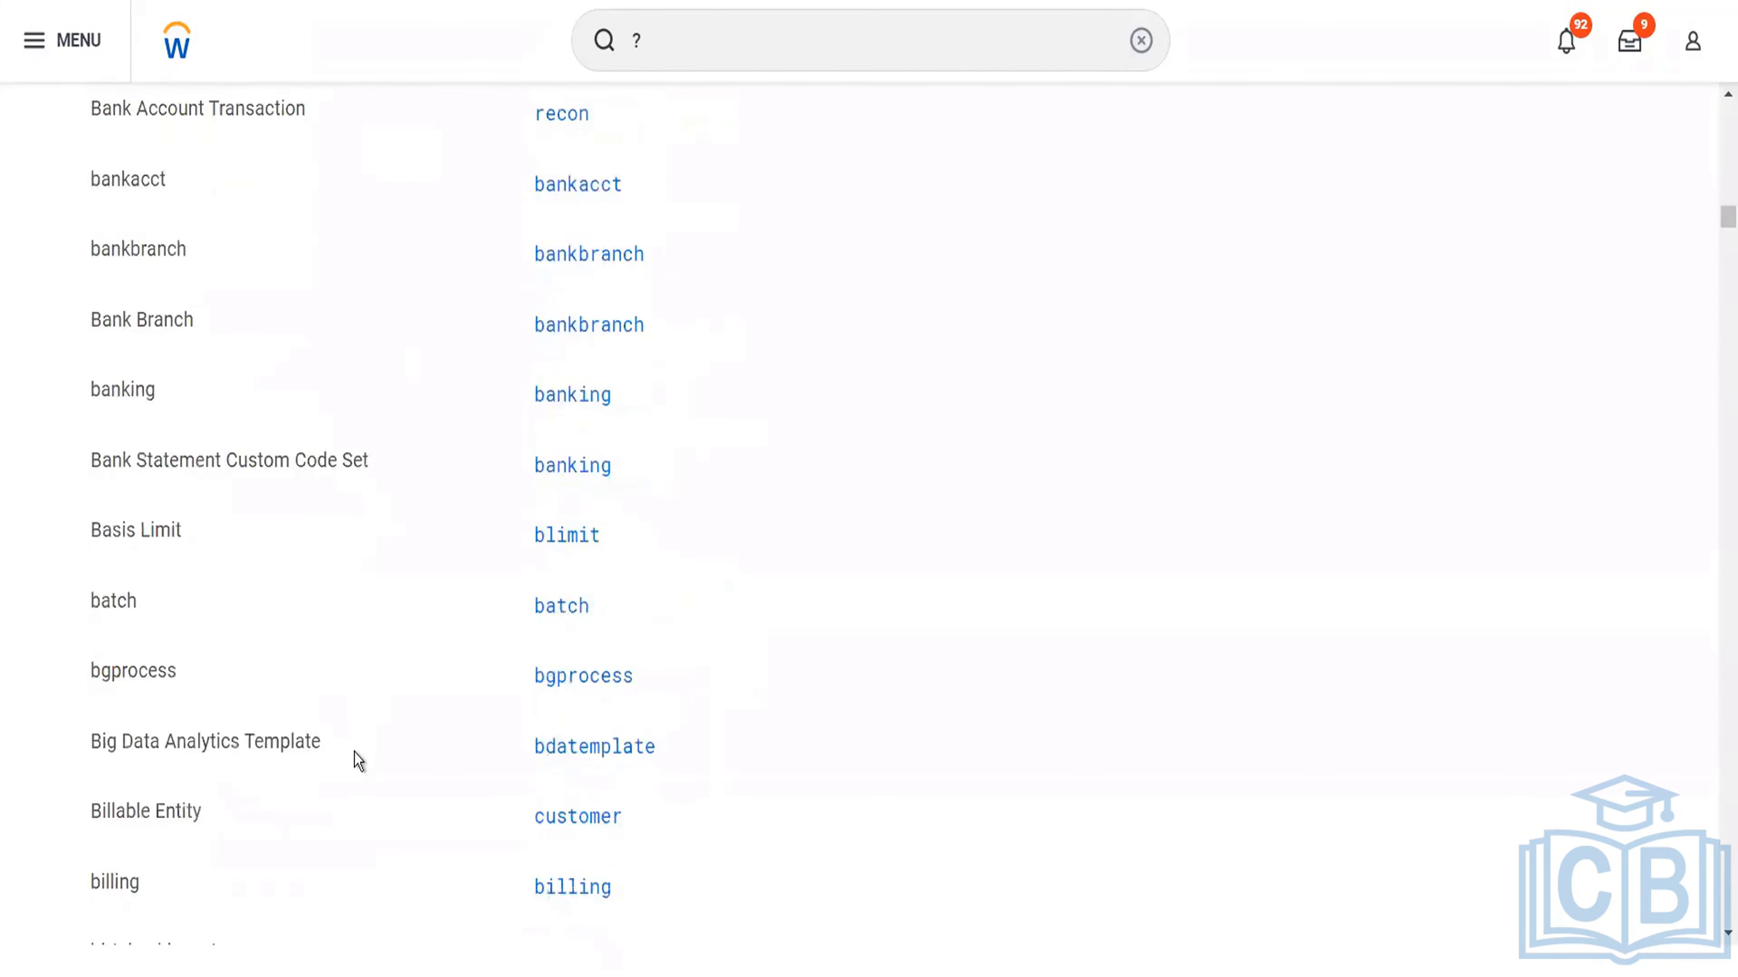
scroll(354, 752, "down", 3)
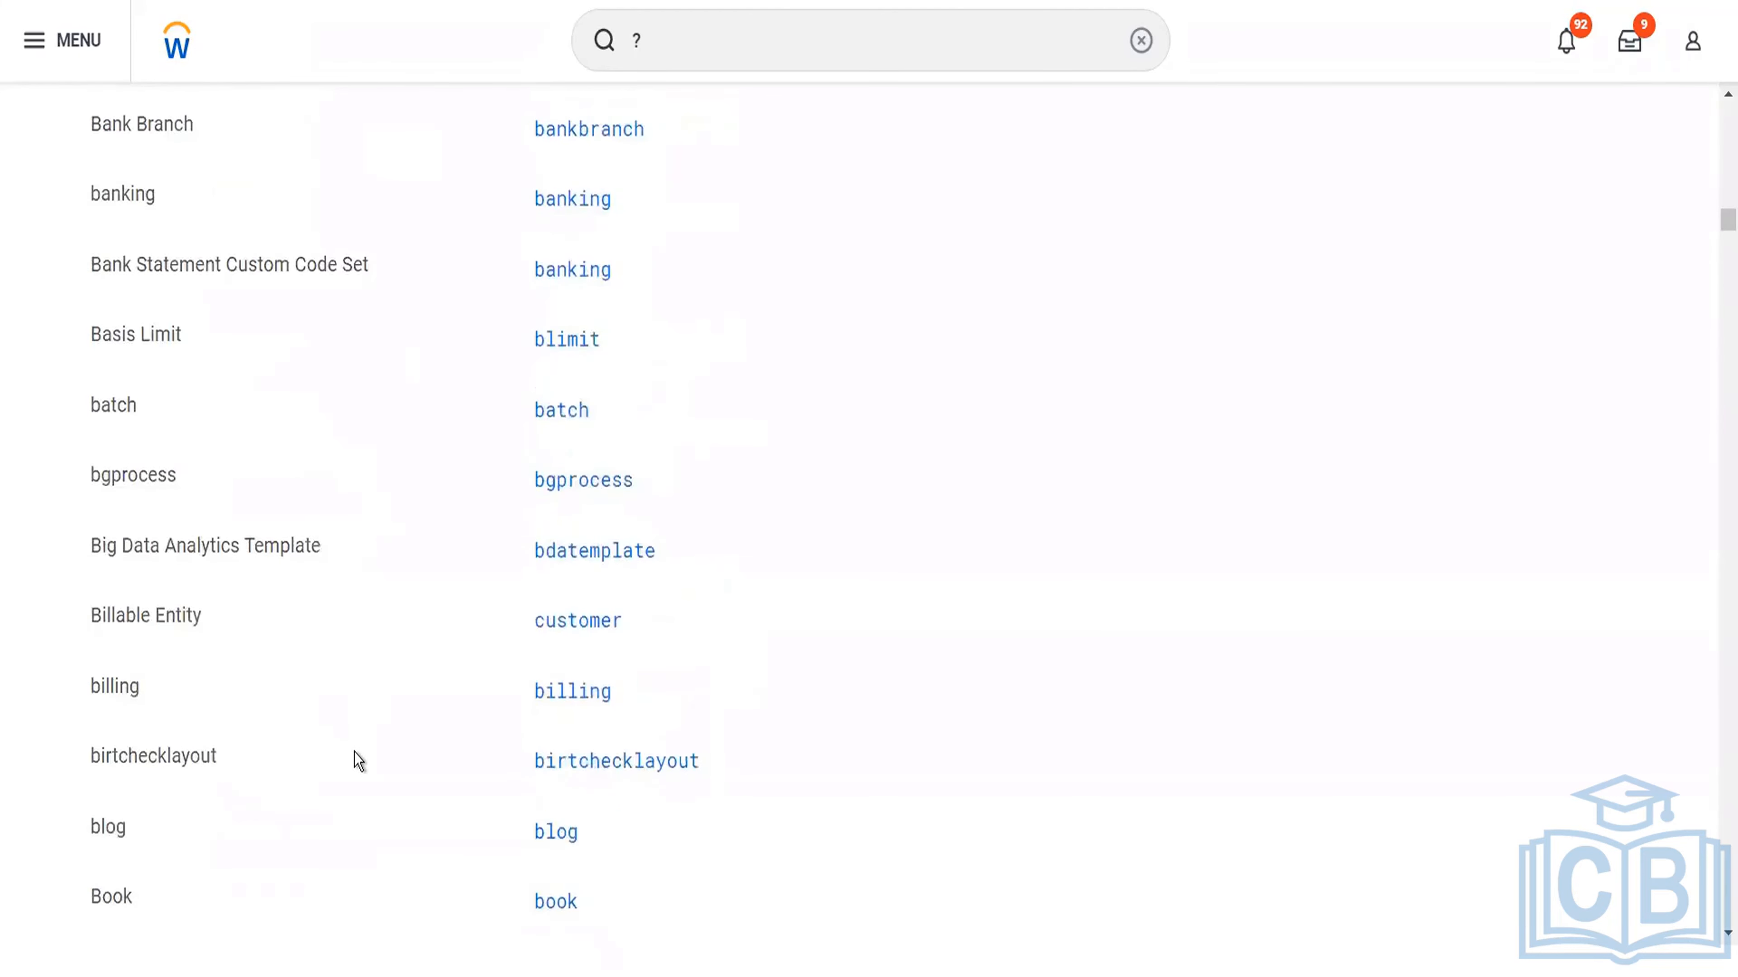
scroll(354, 752, "down", 2)
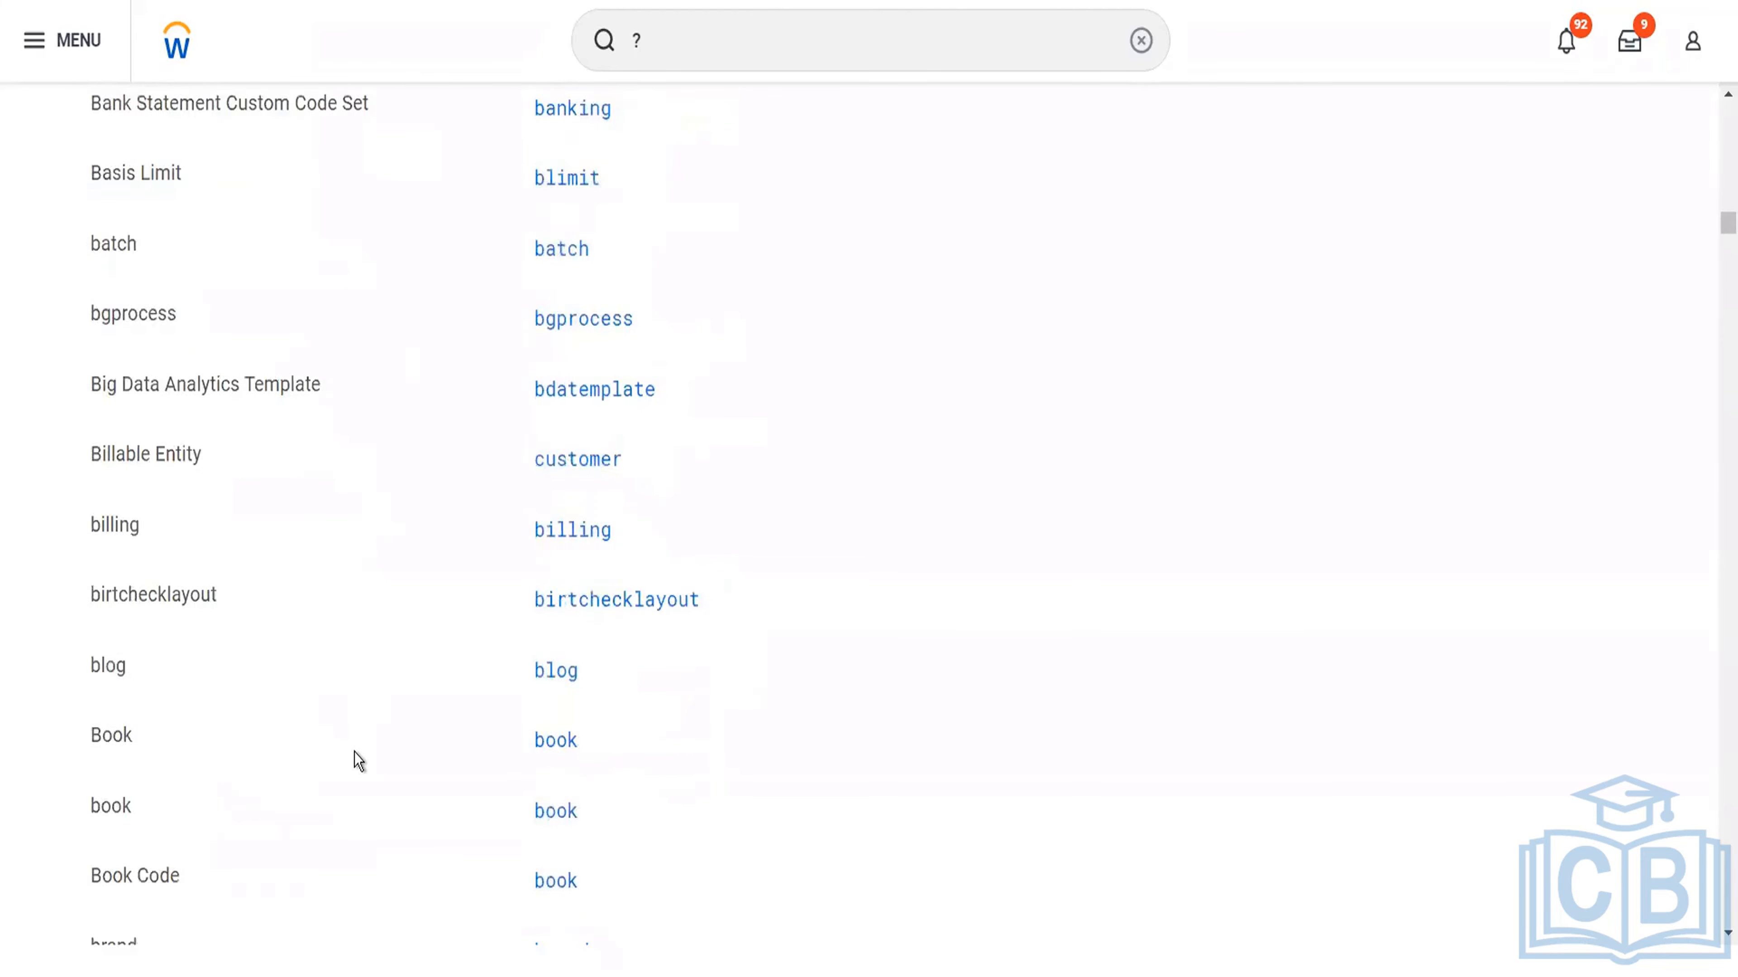
scroll(354, 752, "down", 6)
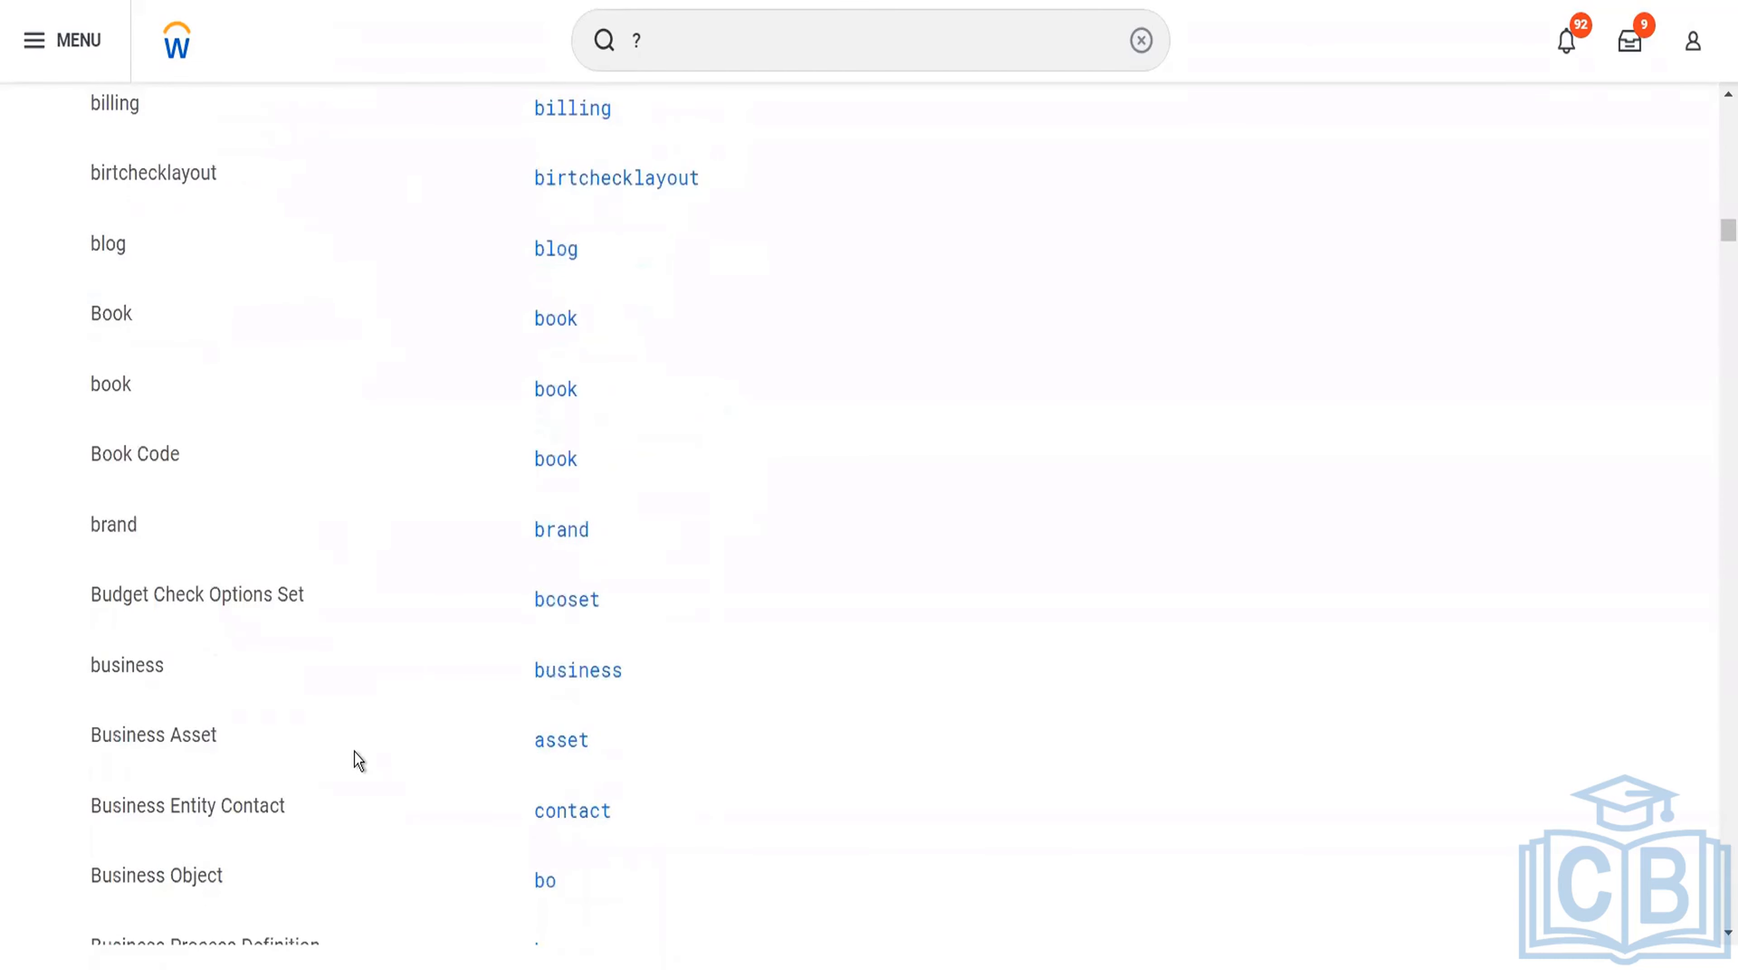
scroll(354, 752, "down", 2)
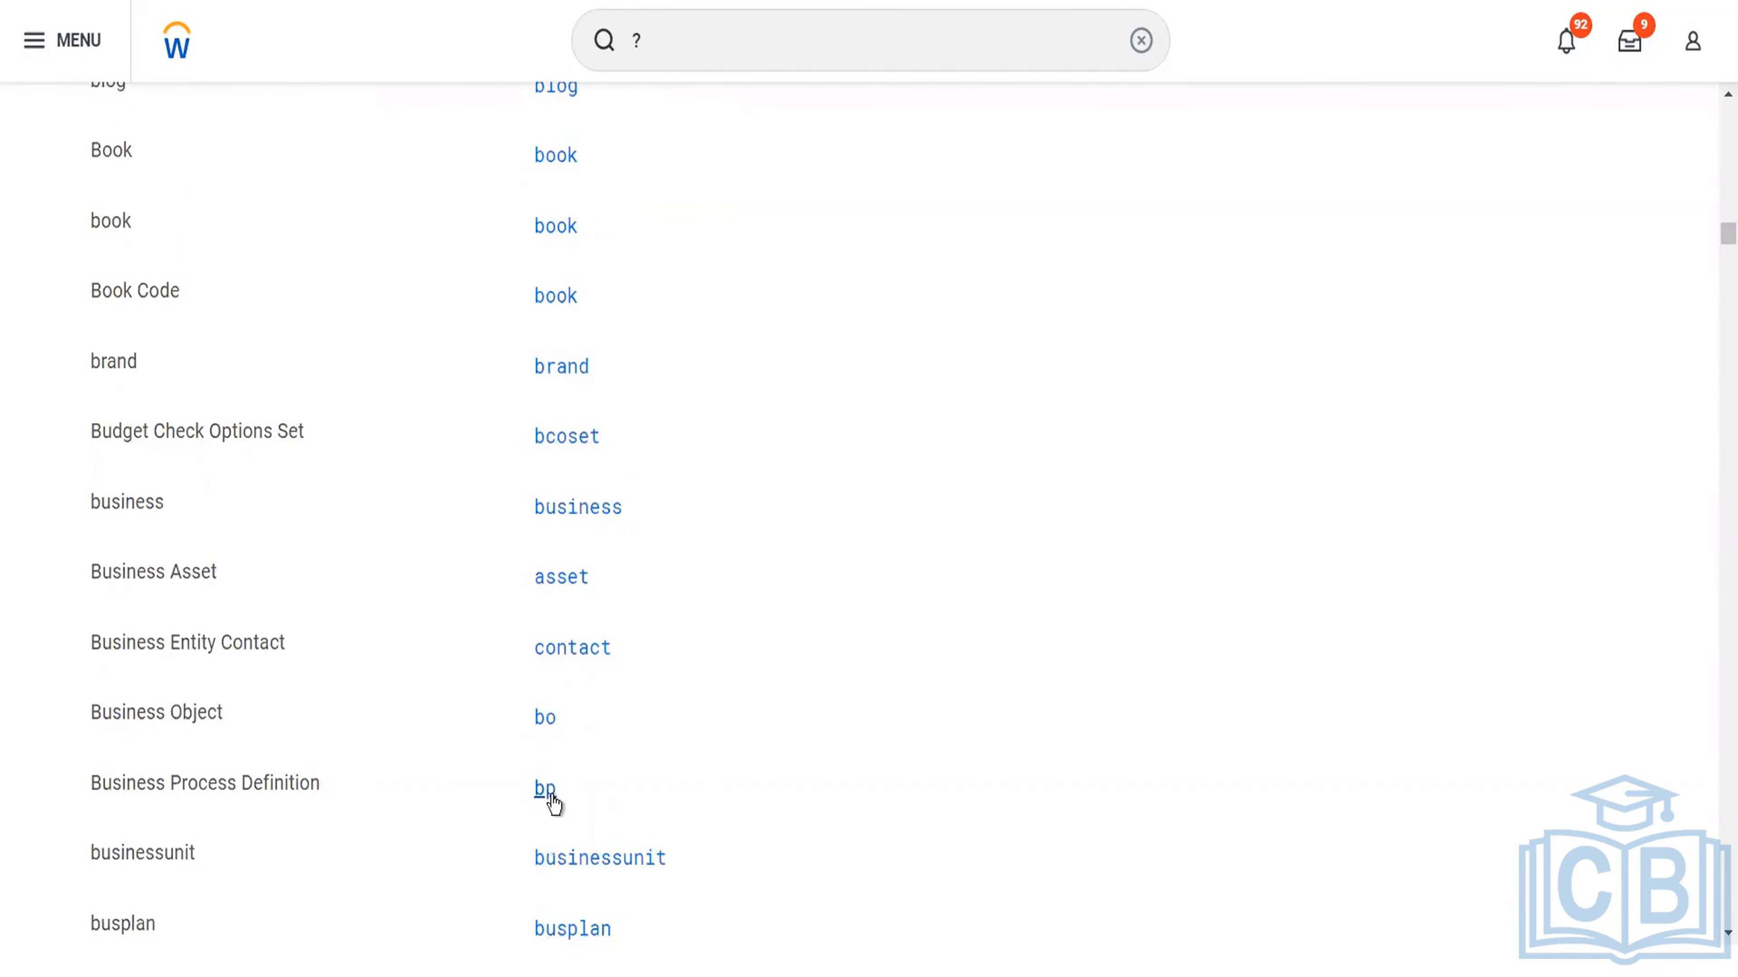
scroll(554, 805, "up", 10)
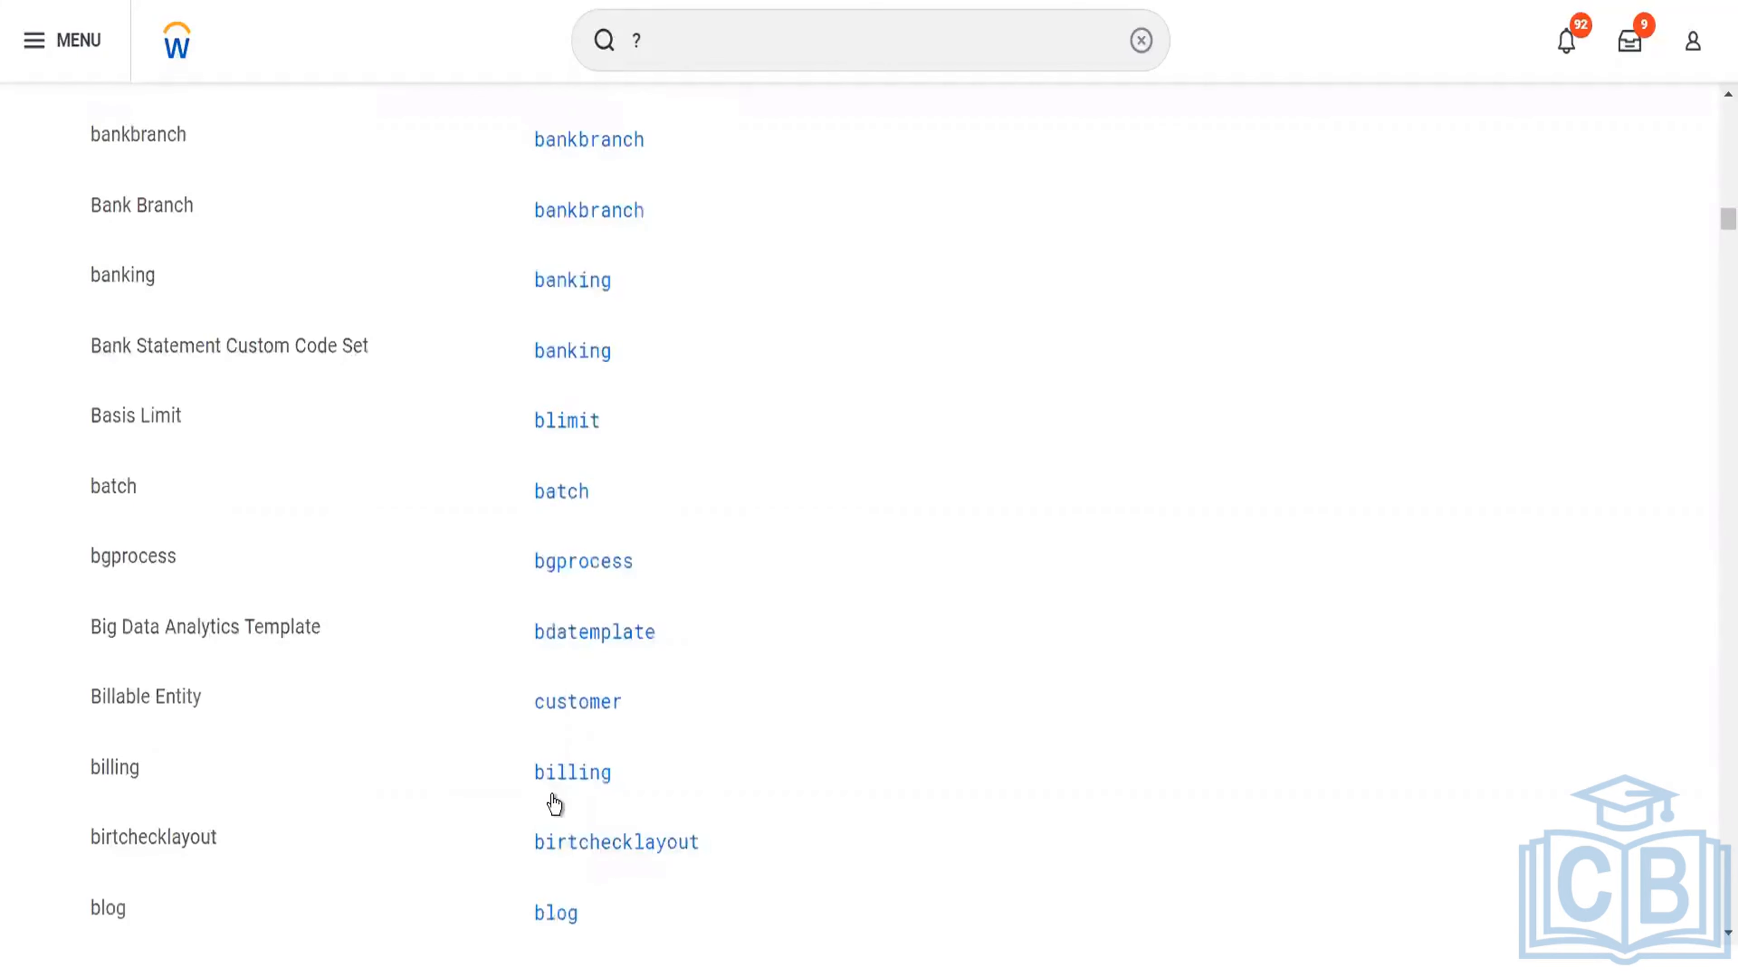
scroll(554, 804, "up", 20)
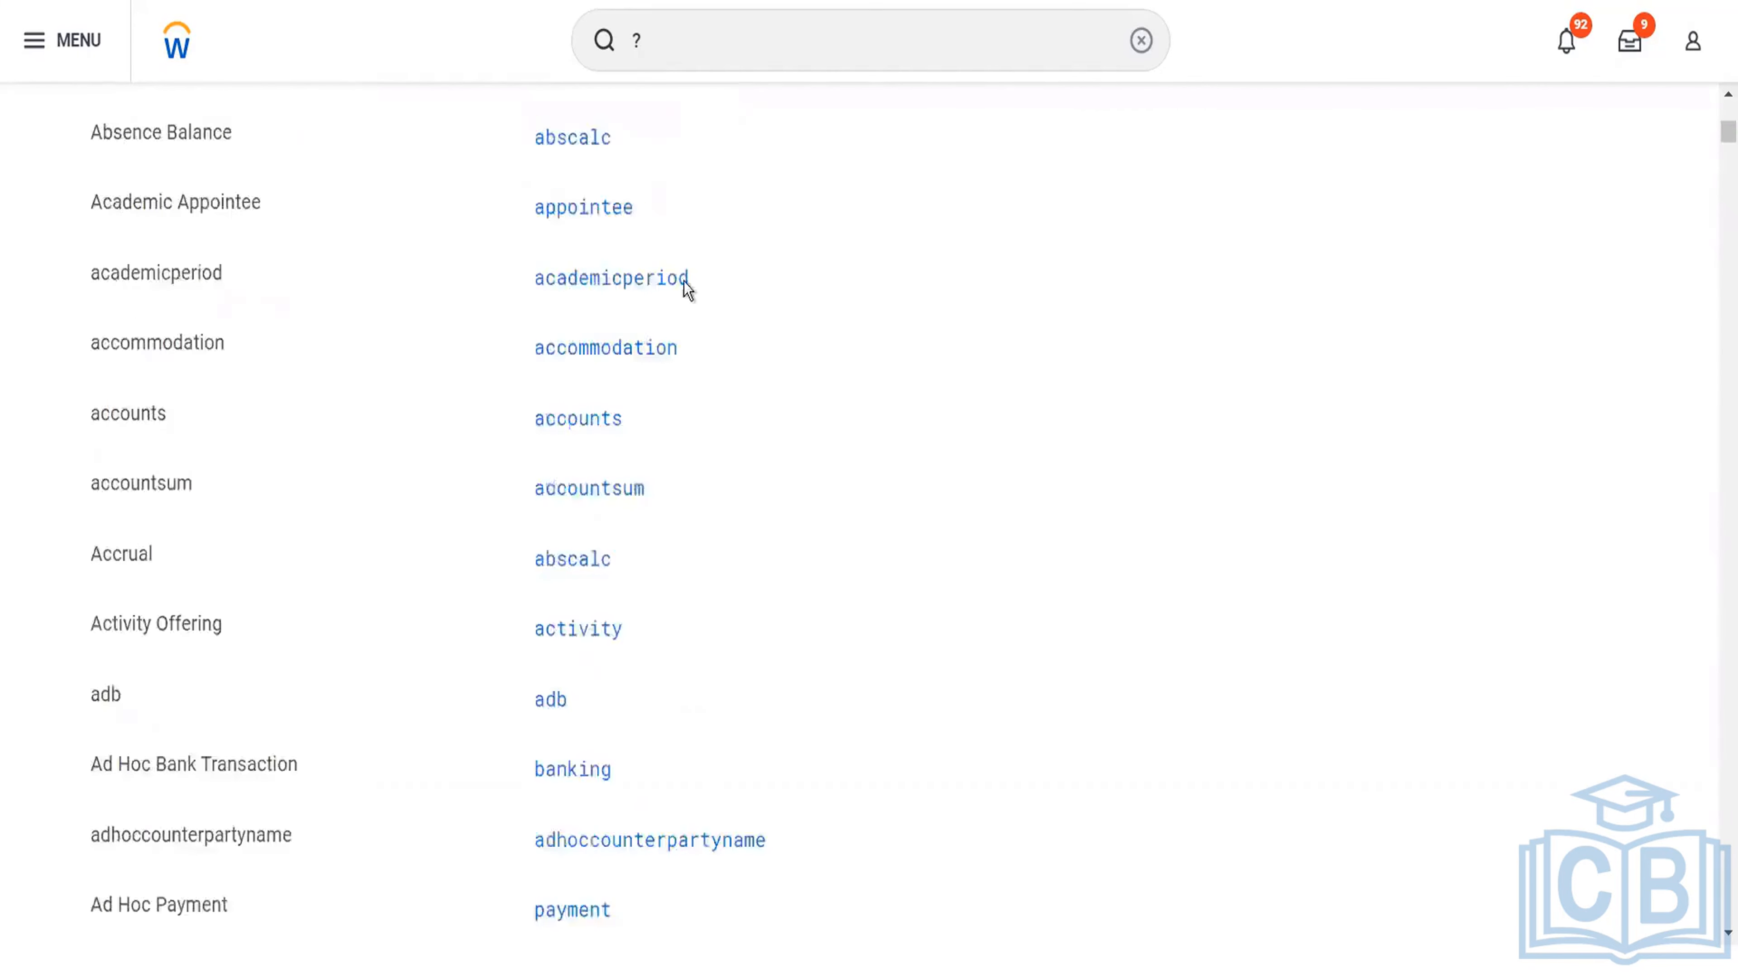
Search for "BP: customer invoice" and open the Customer Invoice Event (Default Definition) business process.
left_click(648, 39)
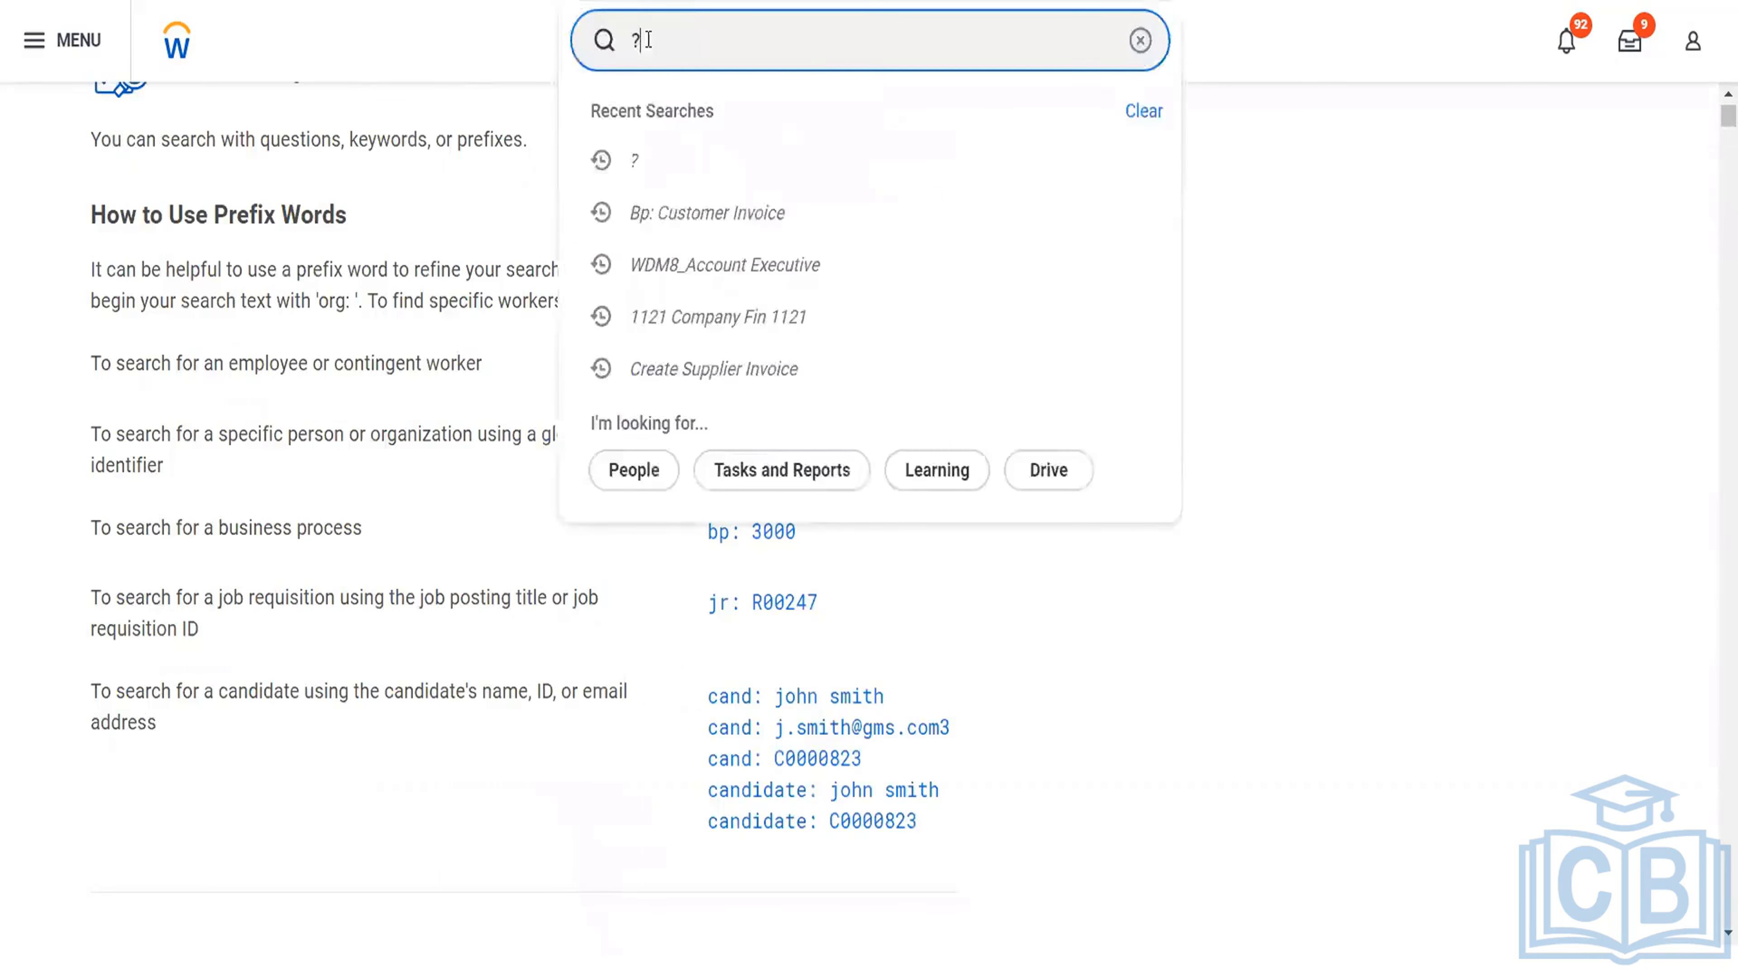
type("?")
key("BackSpace")
type("BP:")
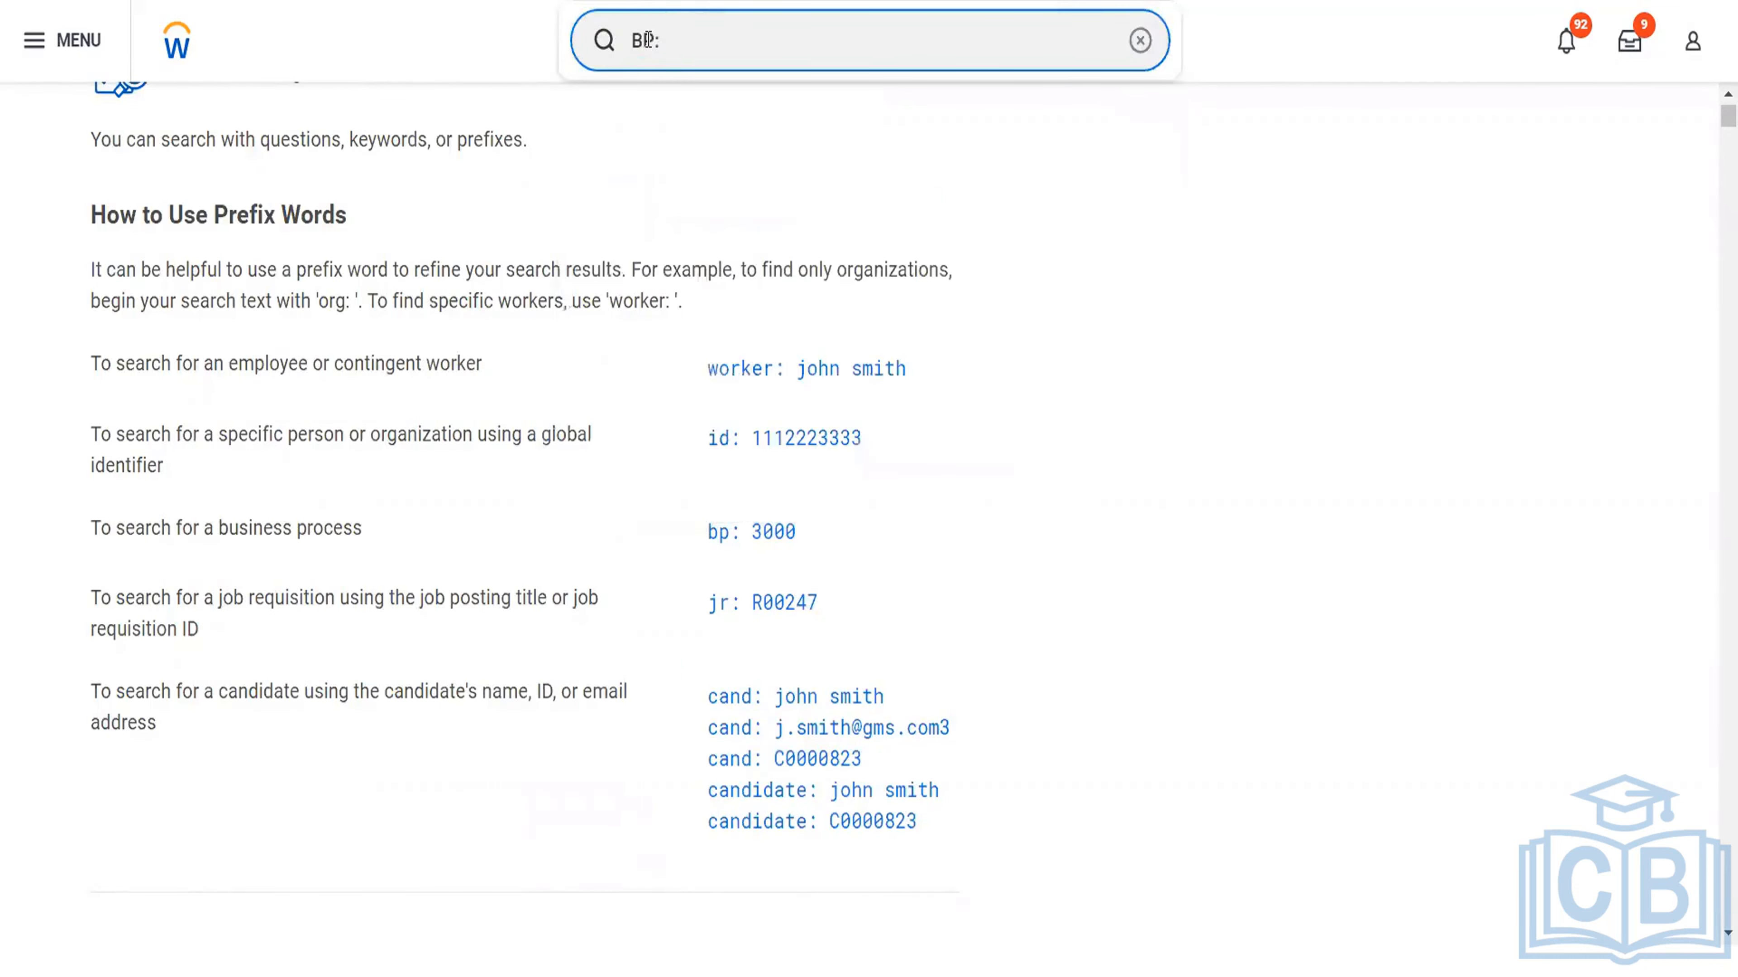
type(" customer invoice")
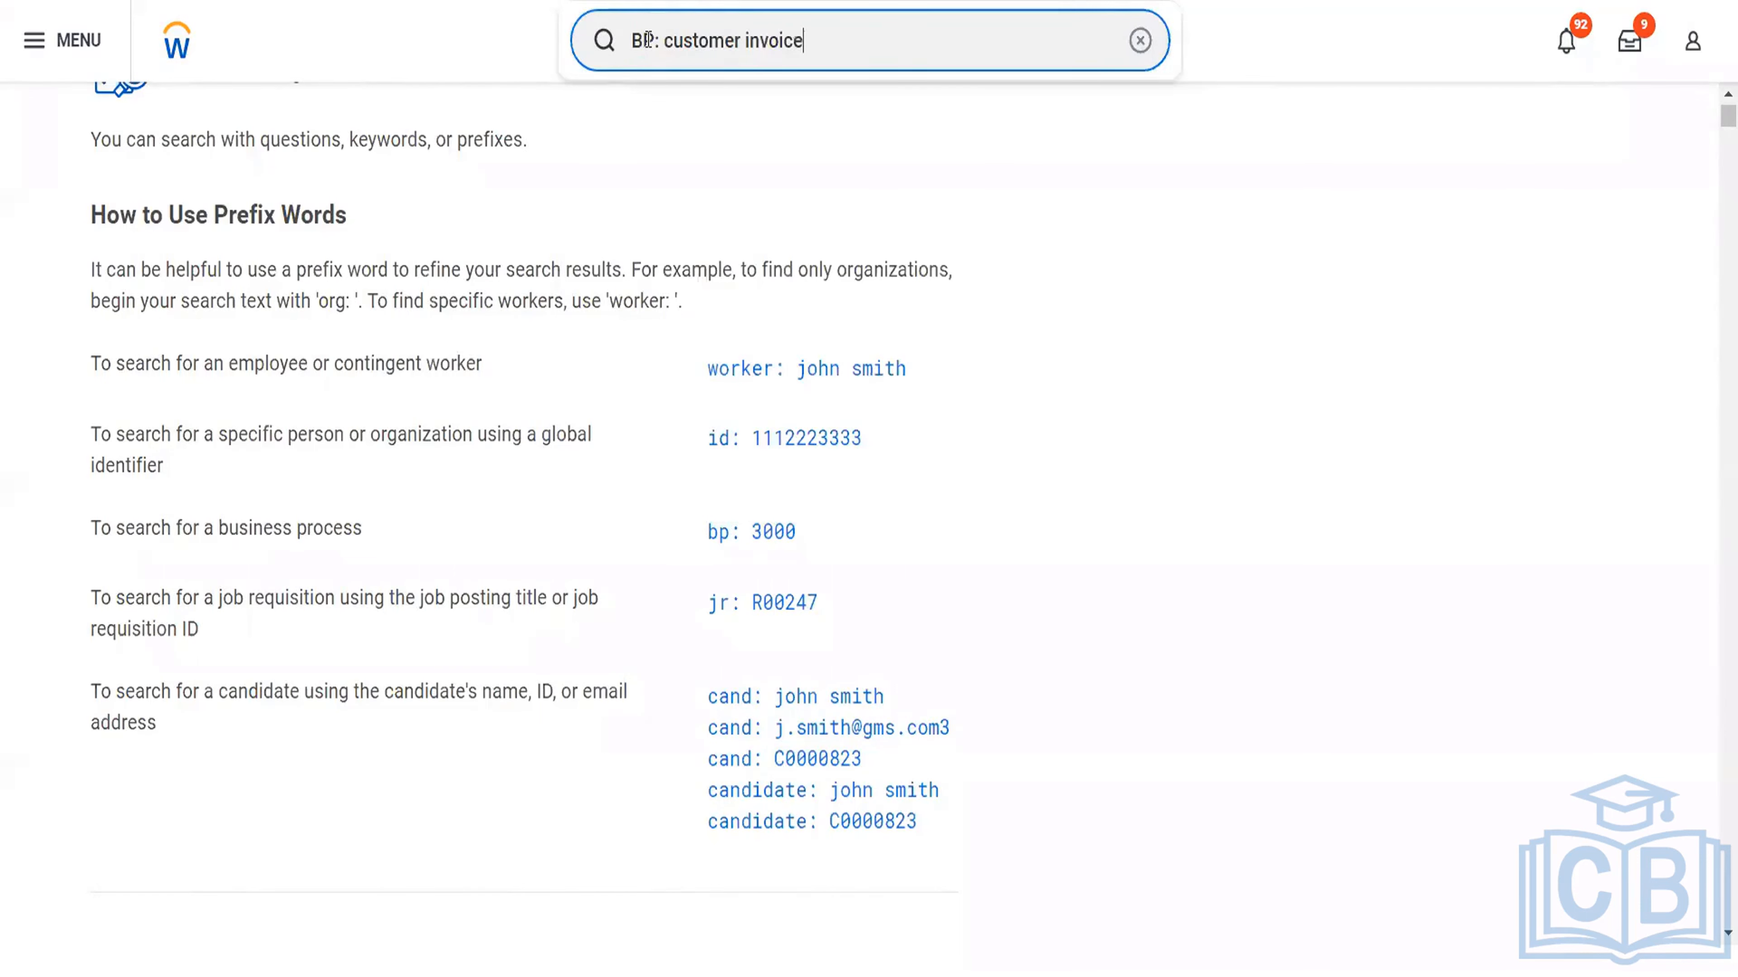
key("Return")
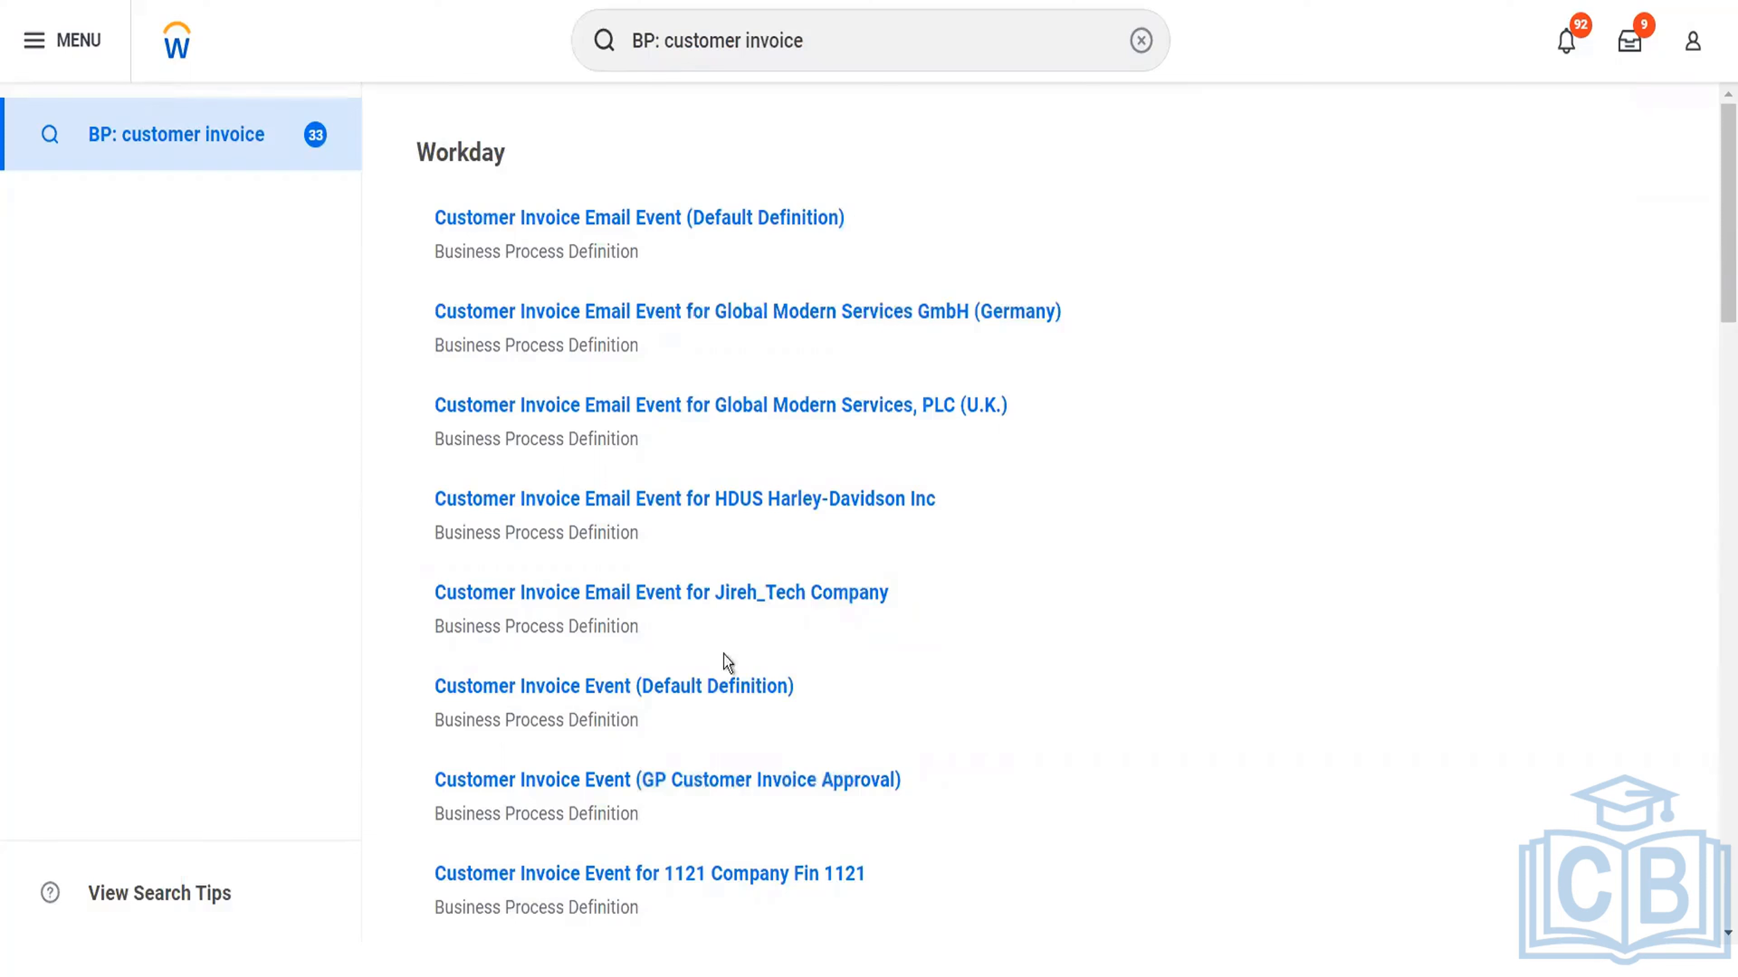
left_click(708, 687)
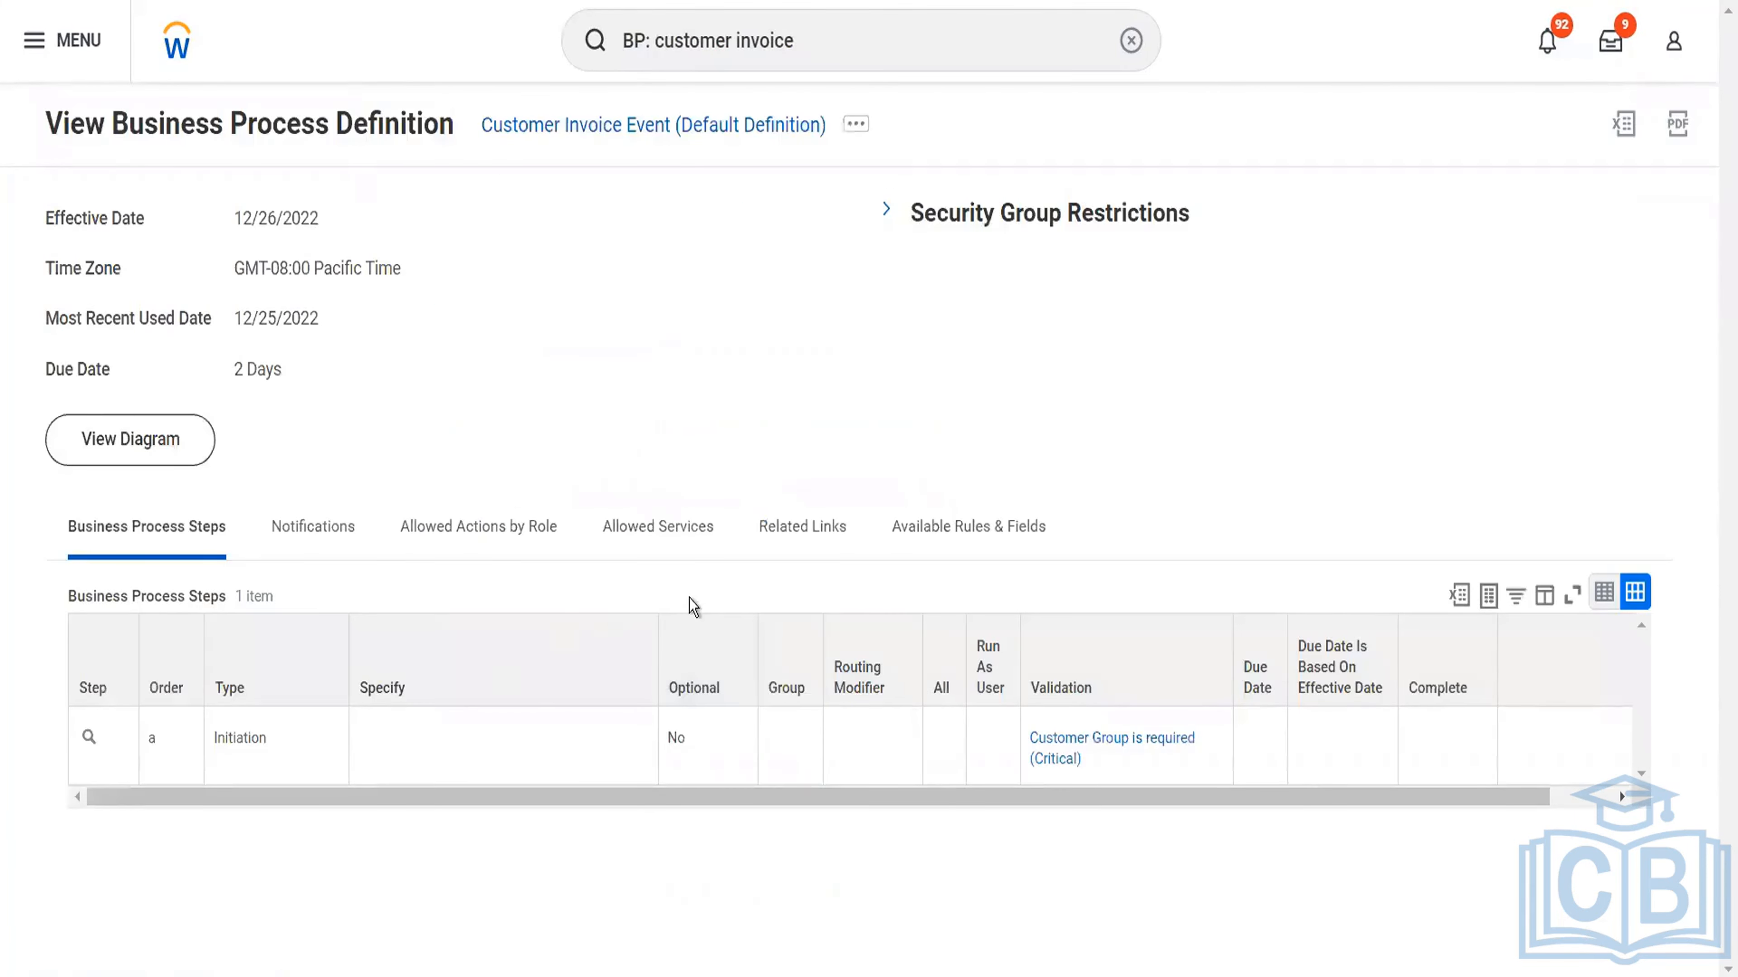
mouse_move(1131, 760)
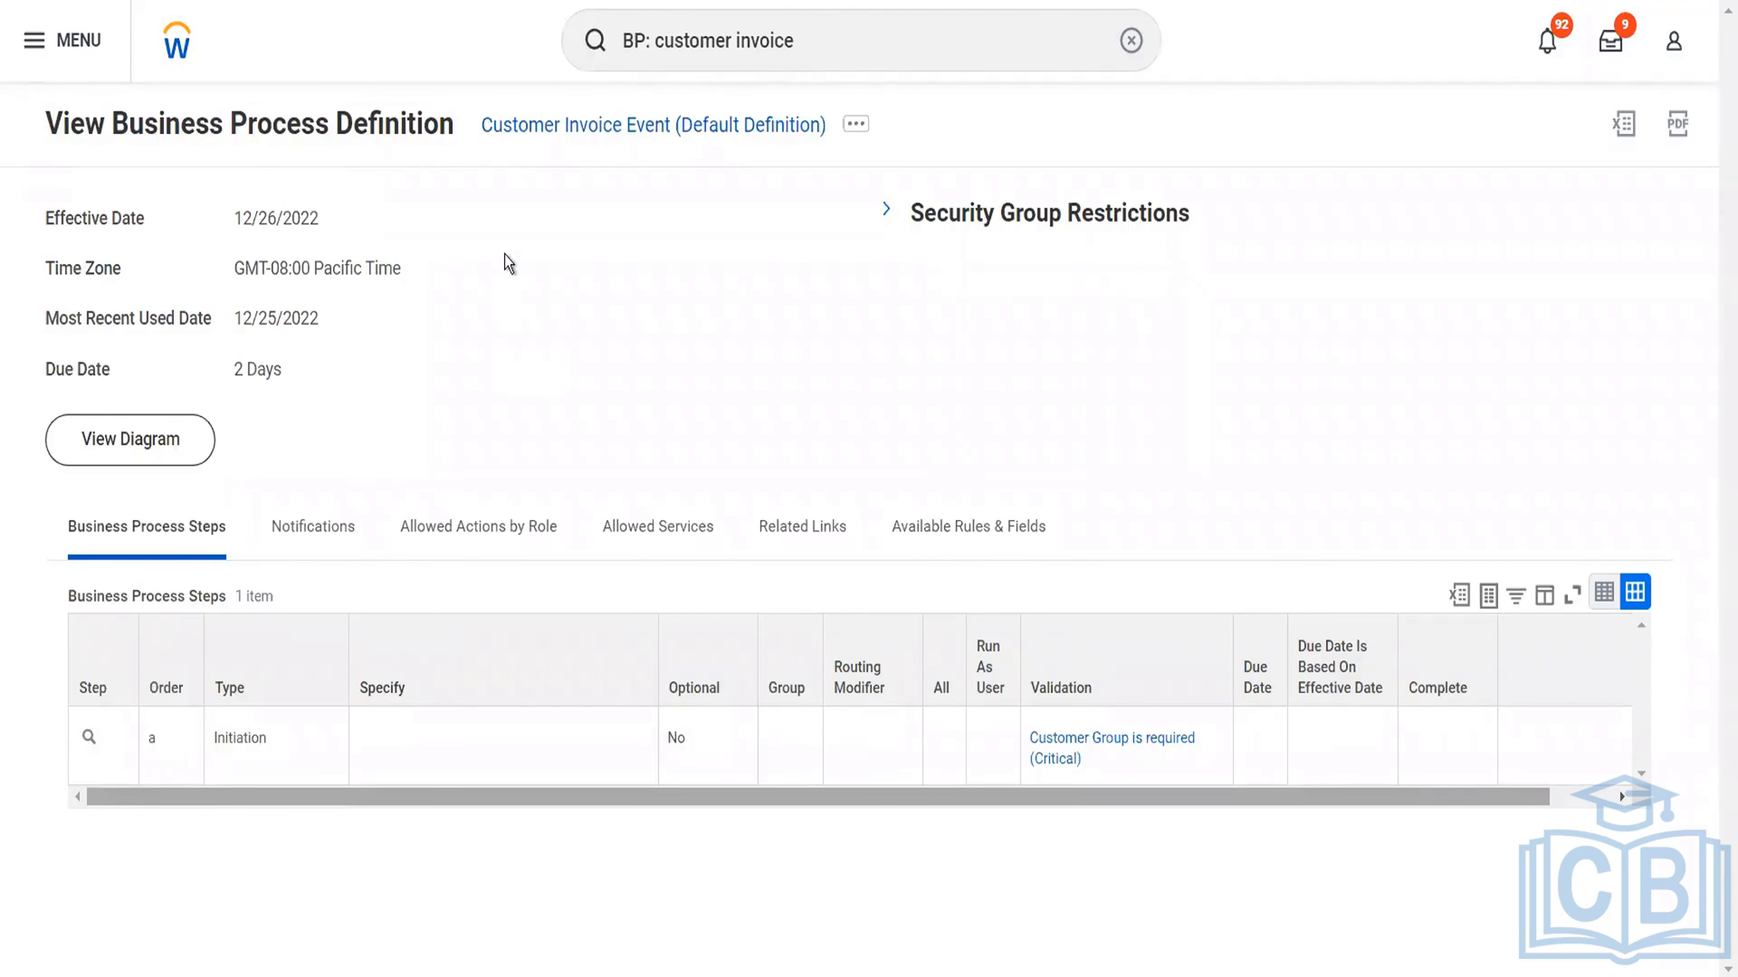
Search for "cr cust invoice" and open the Create Customer Invoice task.
left_click(812, 51)
left_click_drag(813, 51, 619, 56)
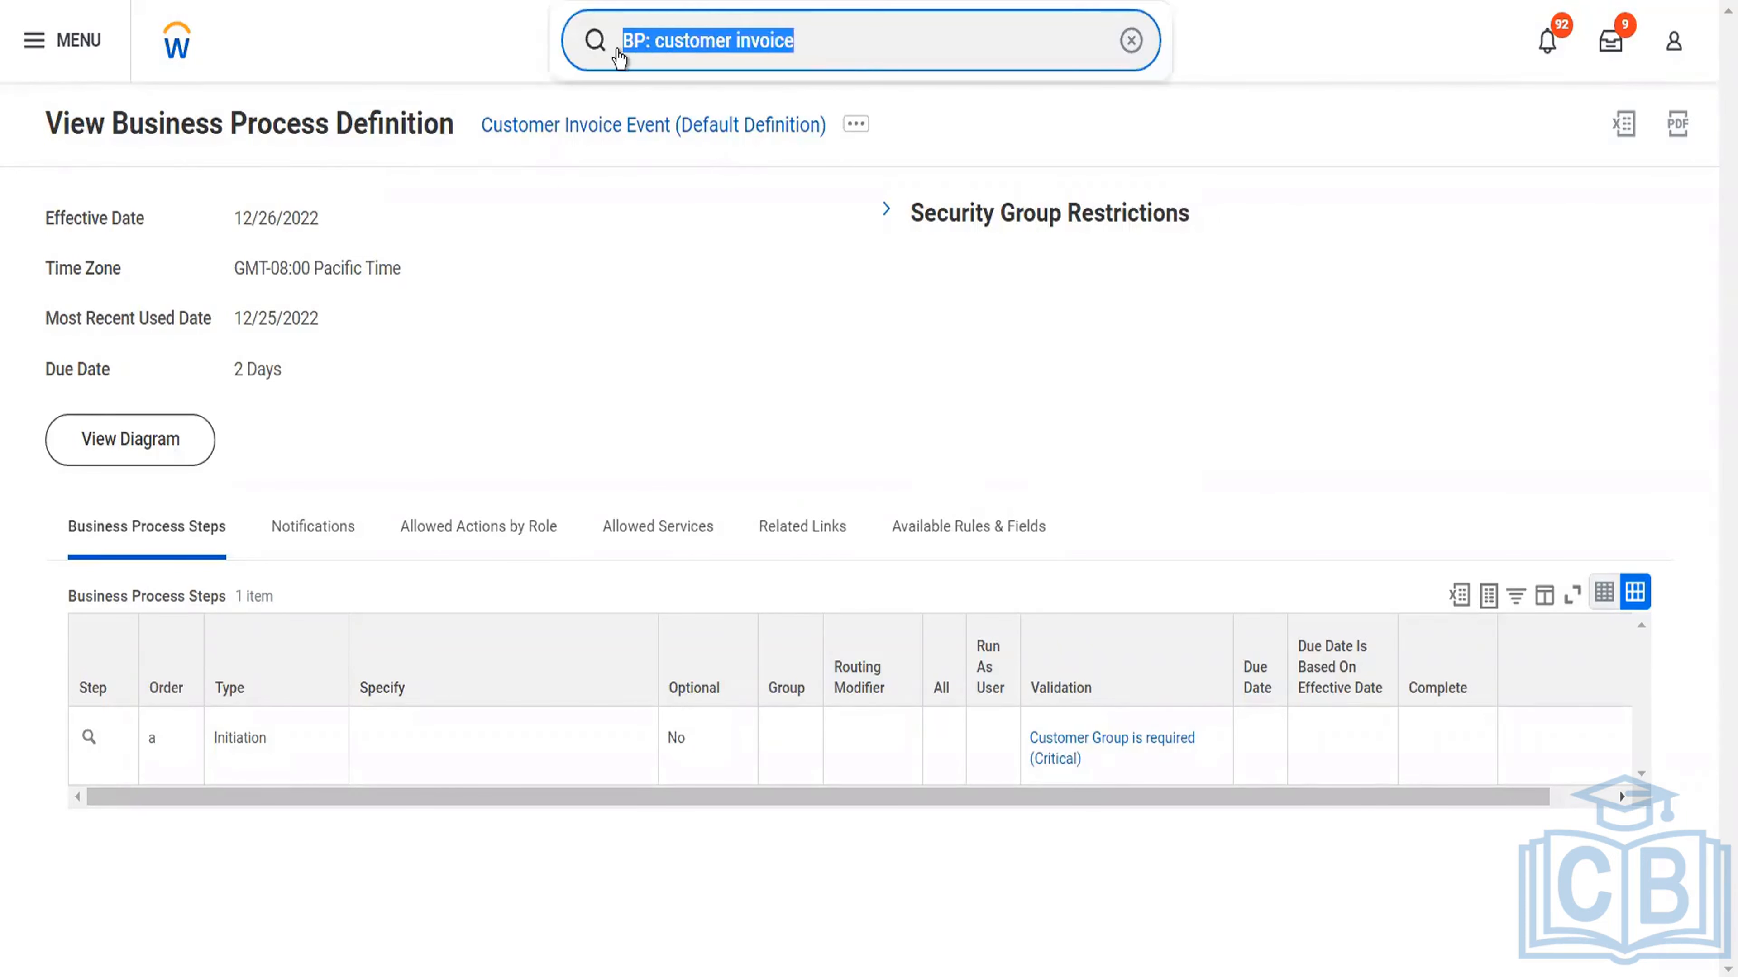
type("cr cust ")
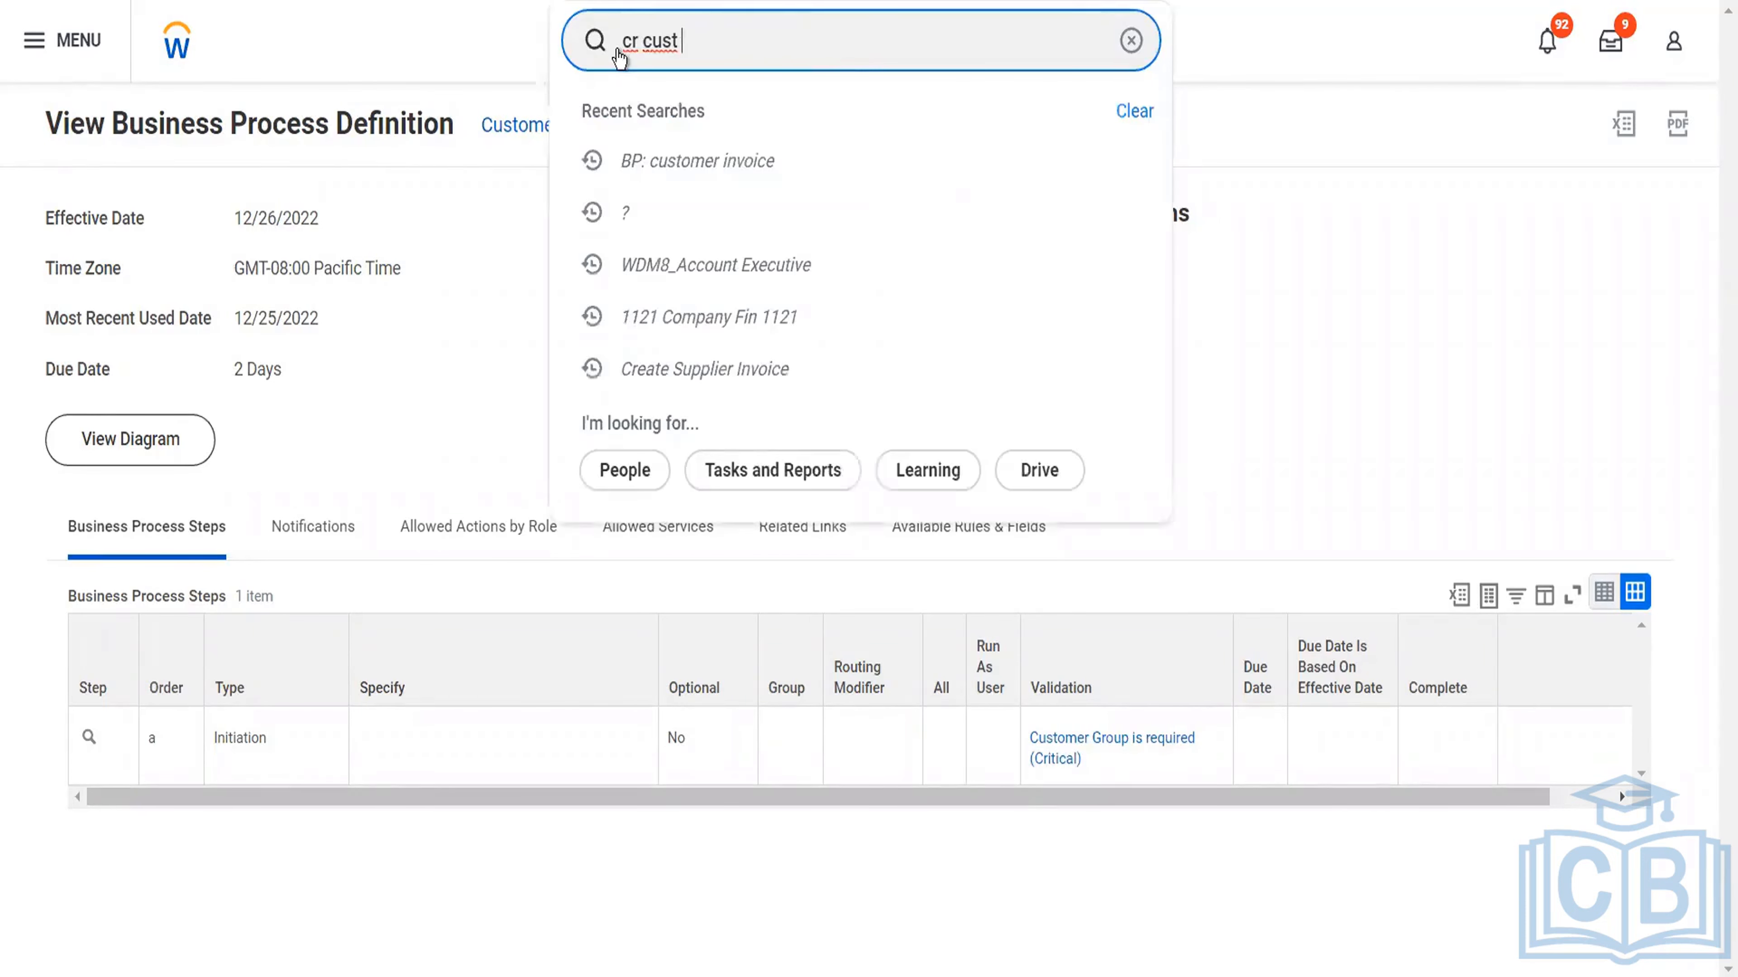
type("invoice")
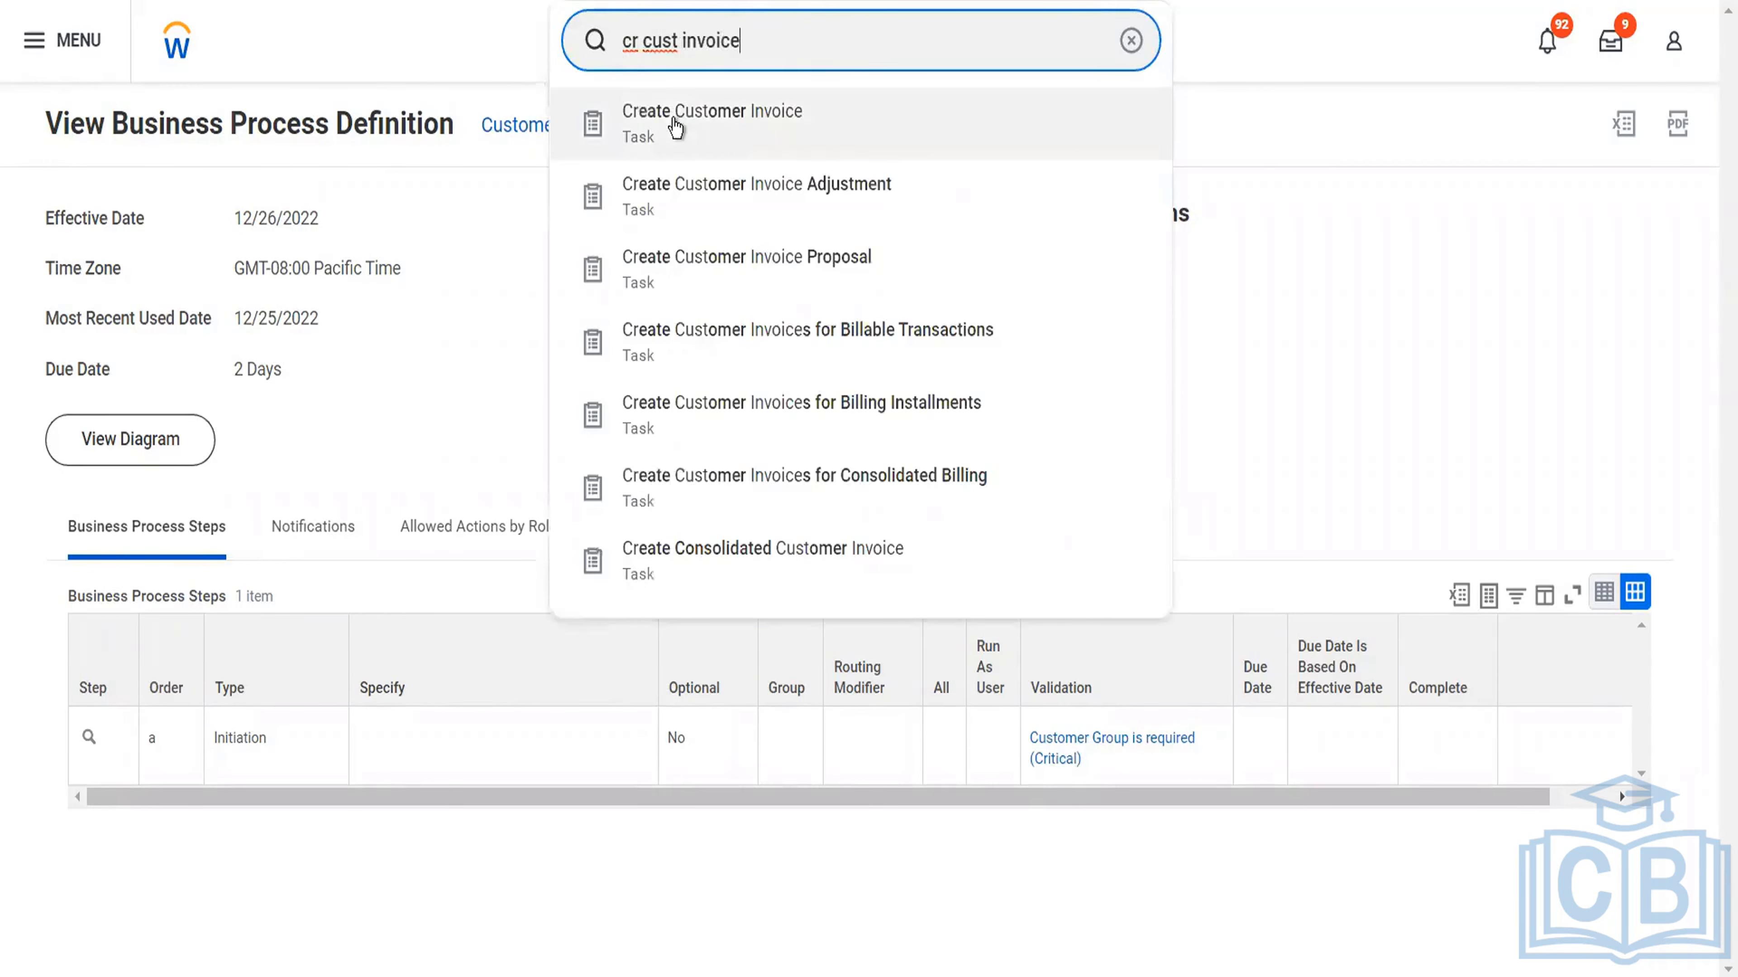
left_click(670, 127)
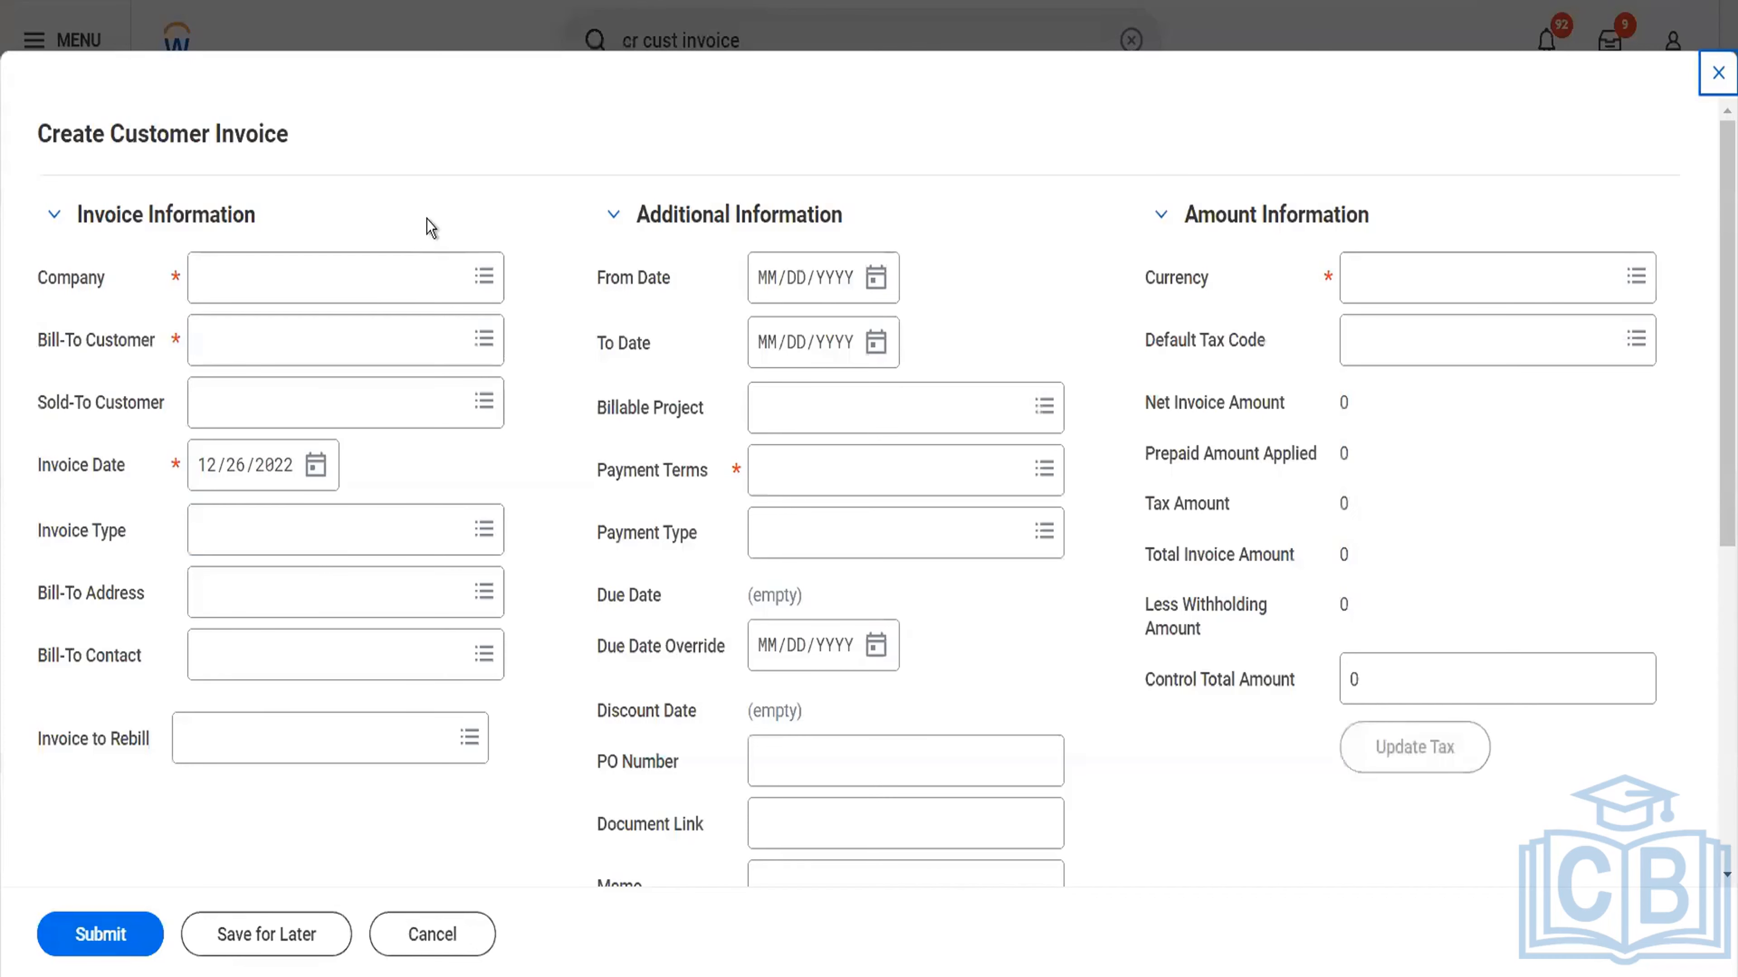
Set the invoice's company to BGC Blinkit Grocery Delivery by searching for "blinkit".
left_click(366, 276)
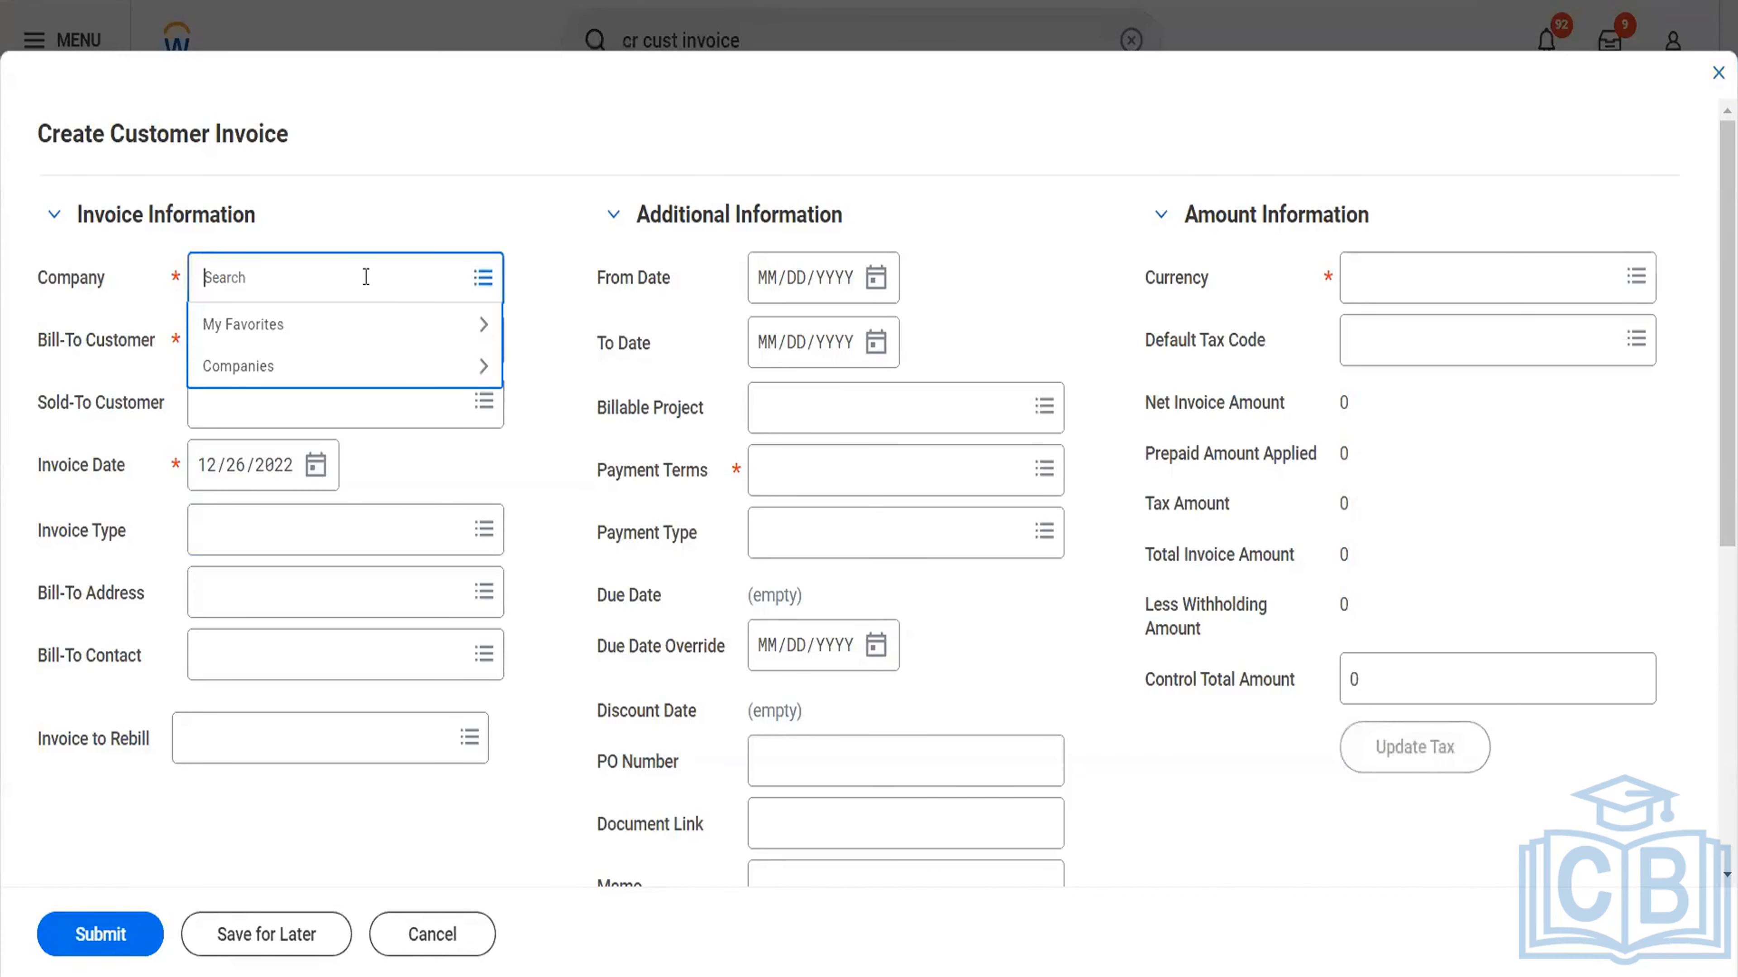
type("blinkit")
key("Return")
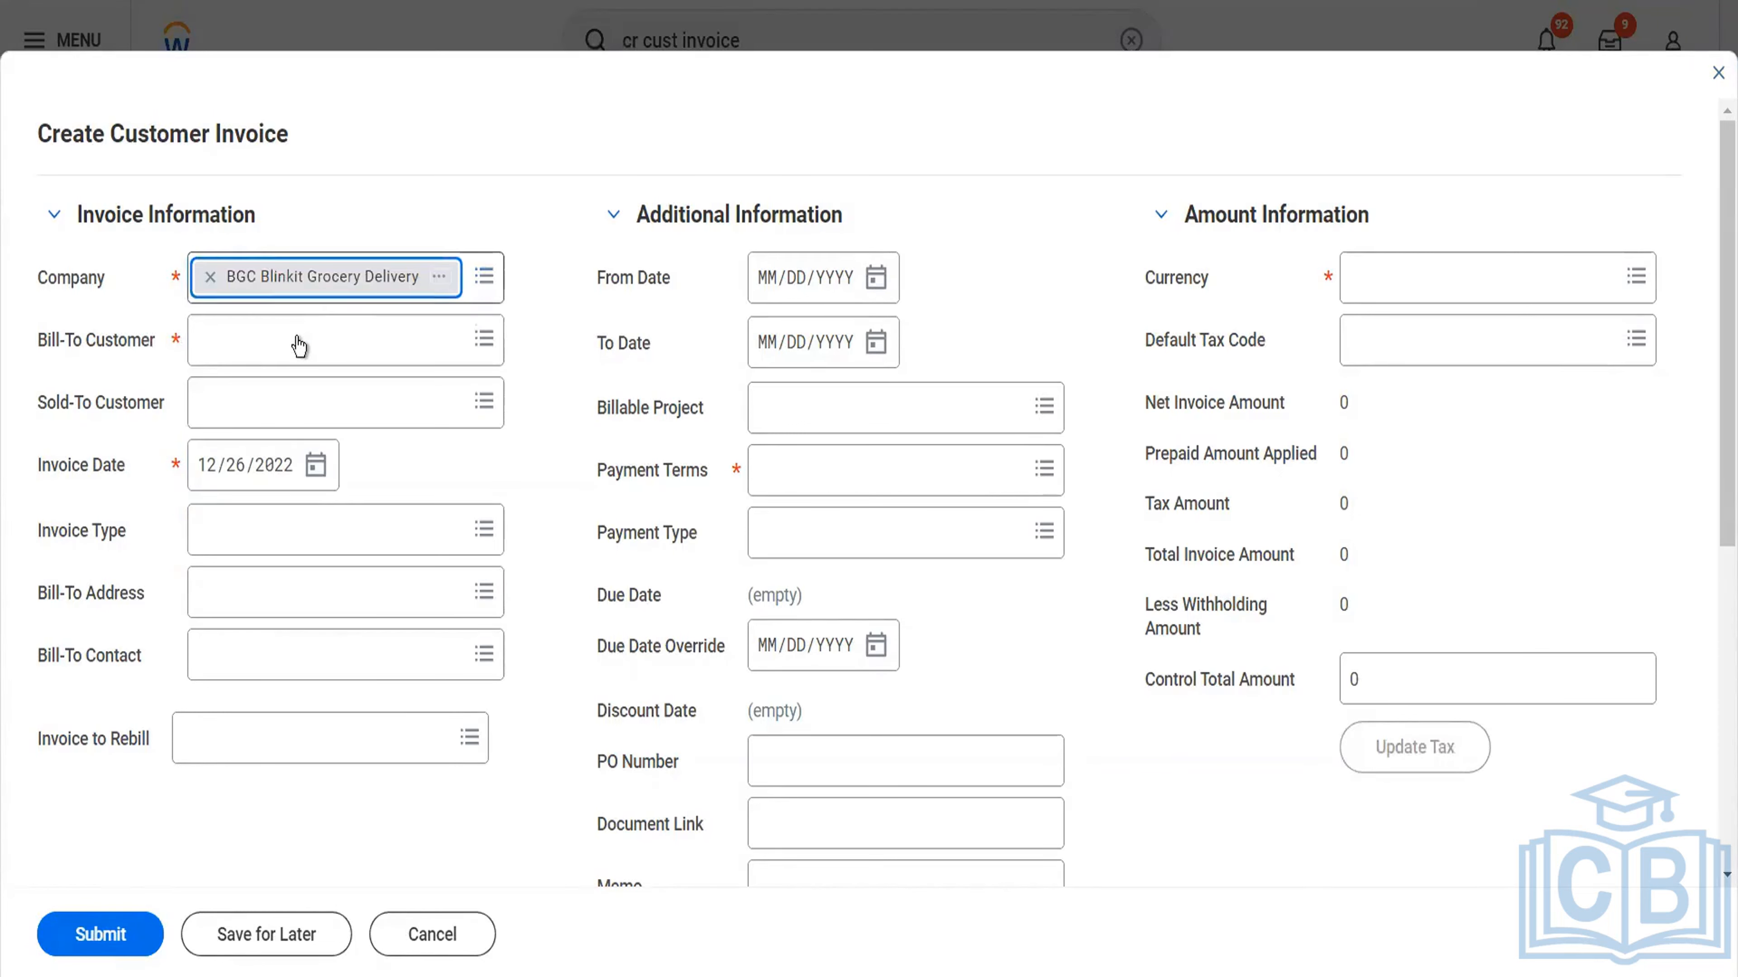
left_click(299, 346)
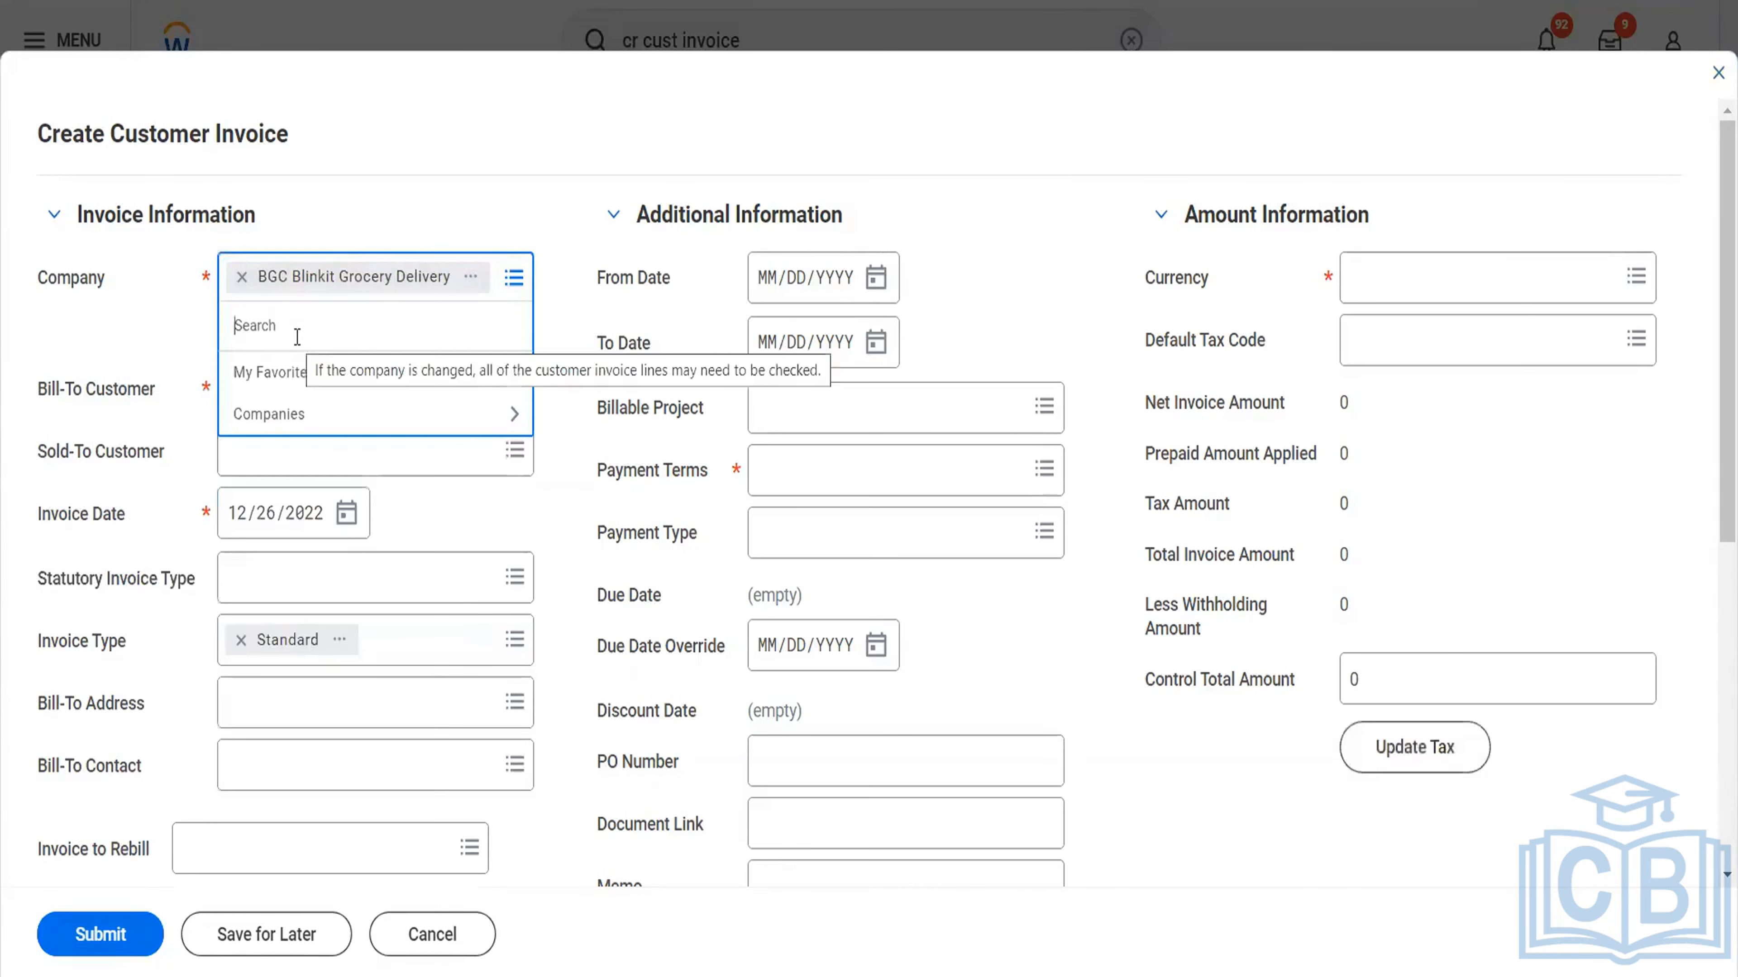
left_click(135, 370)
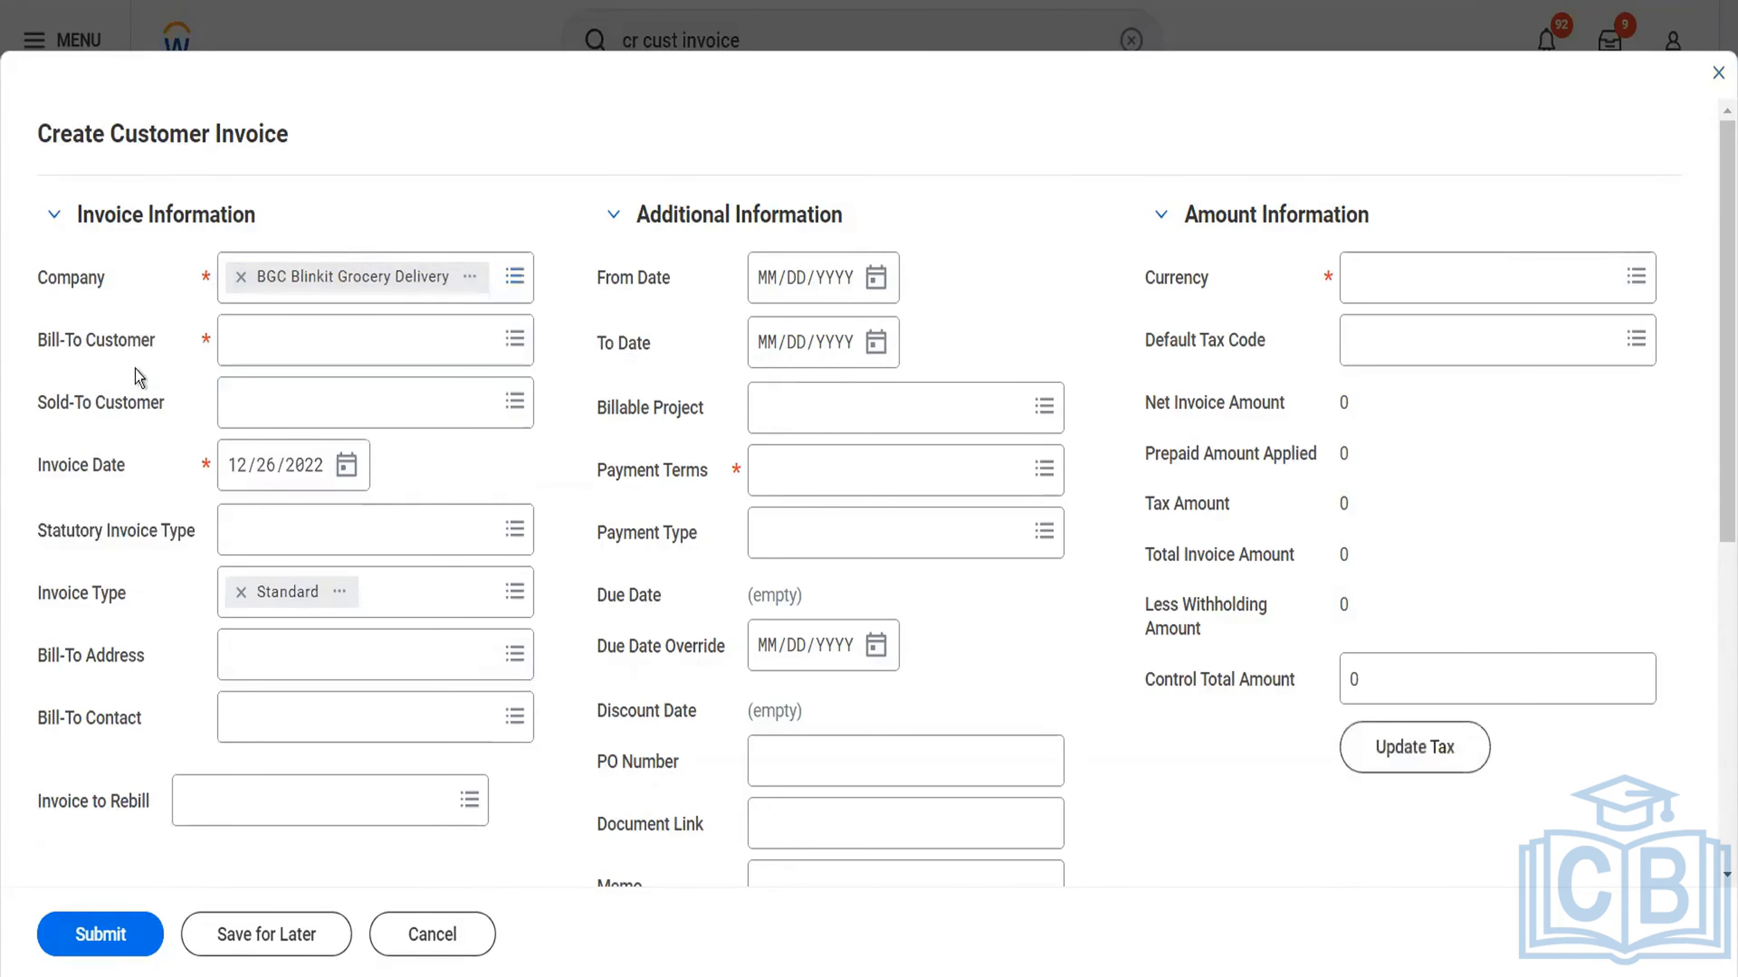
Set the invoice's bill-to customer to Reliance Hotels by searching for "reliance hotel".
left_click(311, 338)
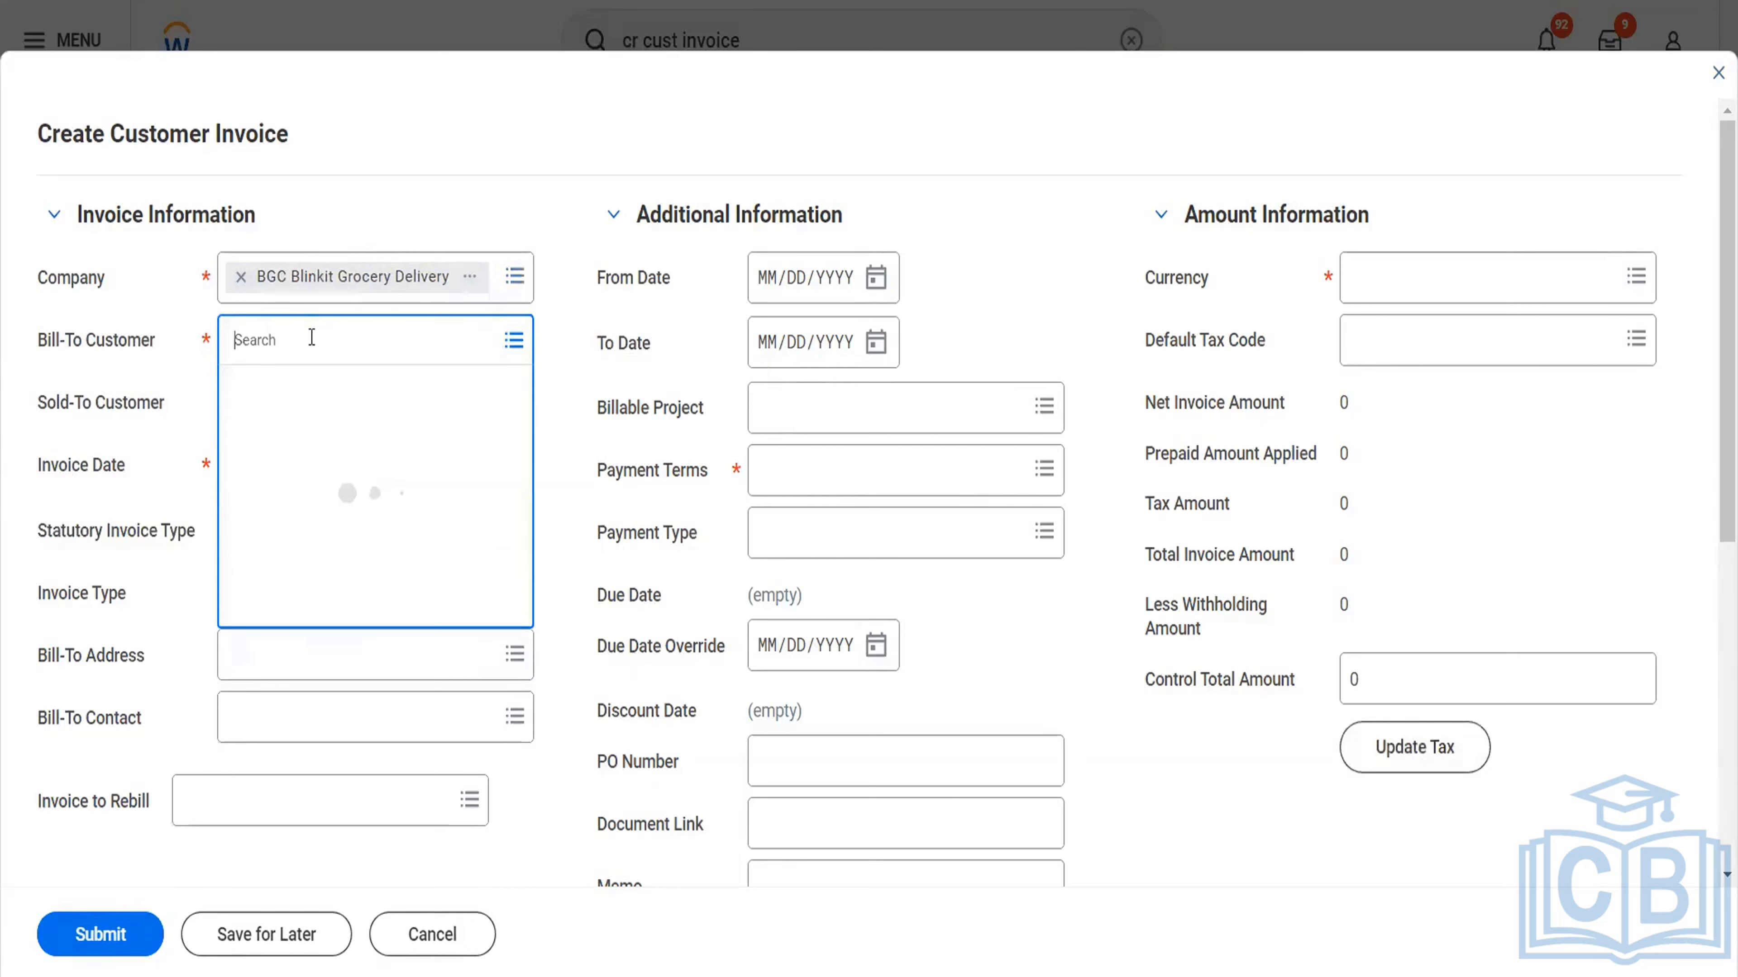
type("reliance hiot")
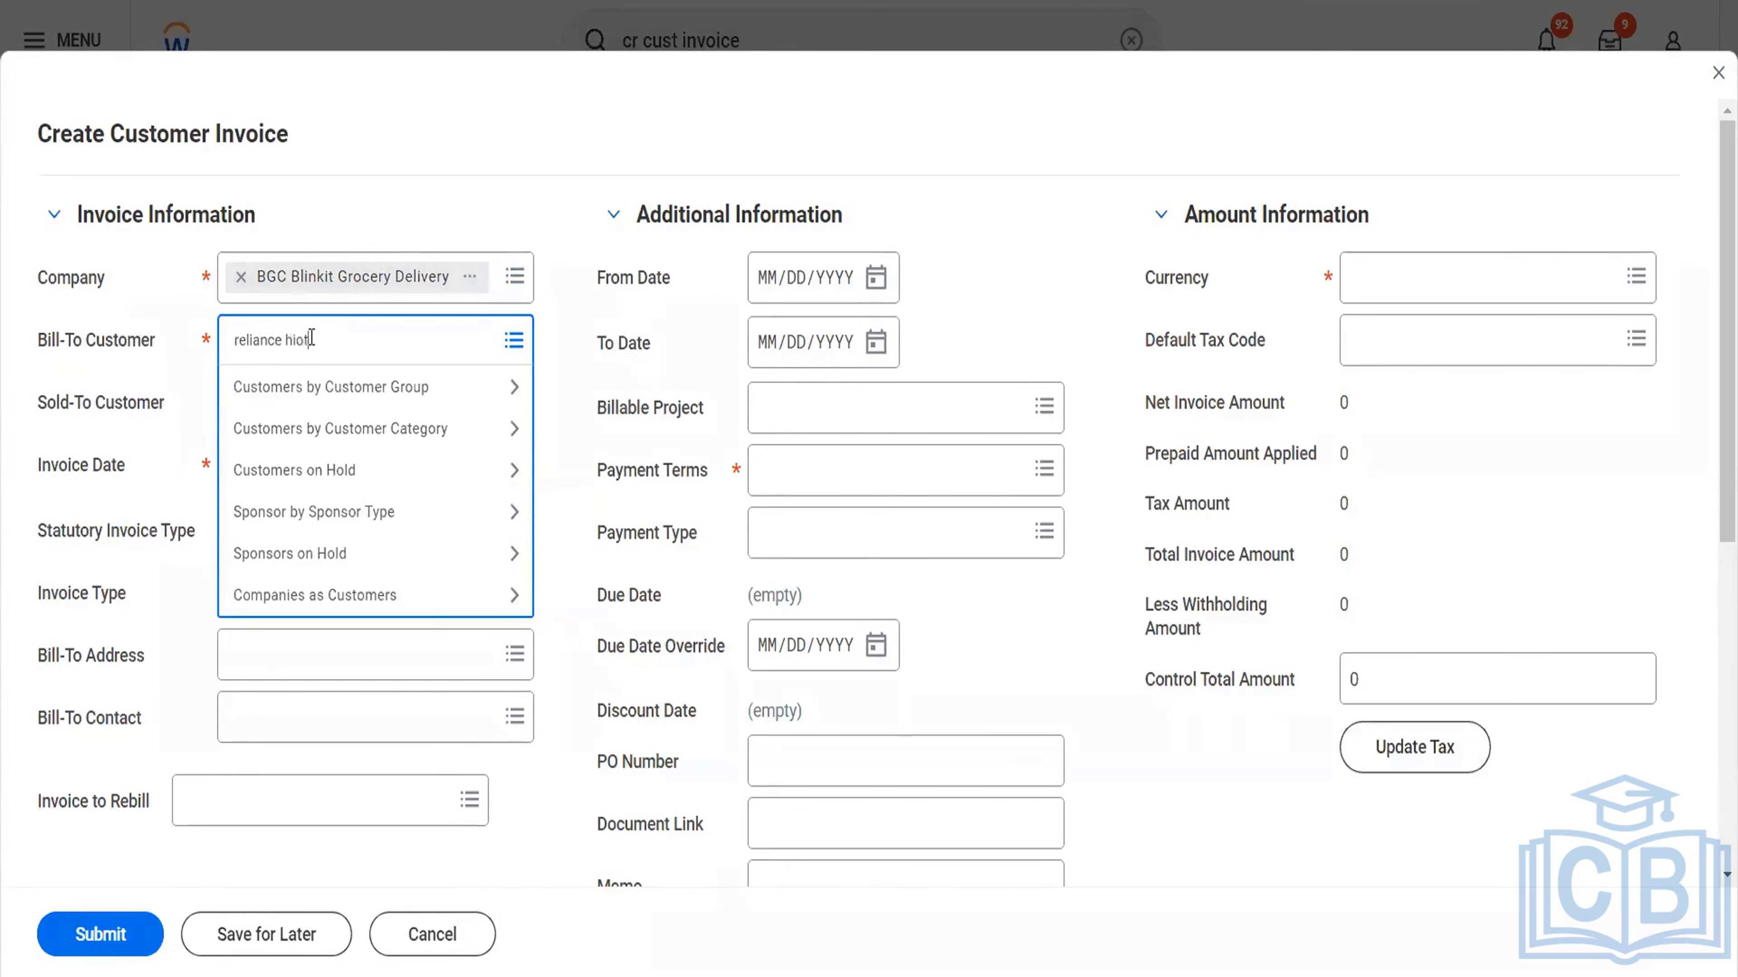
key("BackSpace")
key("BackSpace")
key("BackSpace")
key("BackSpace")
type("hotel")
key("Return")
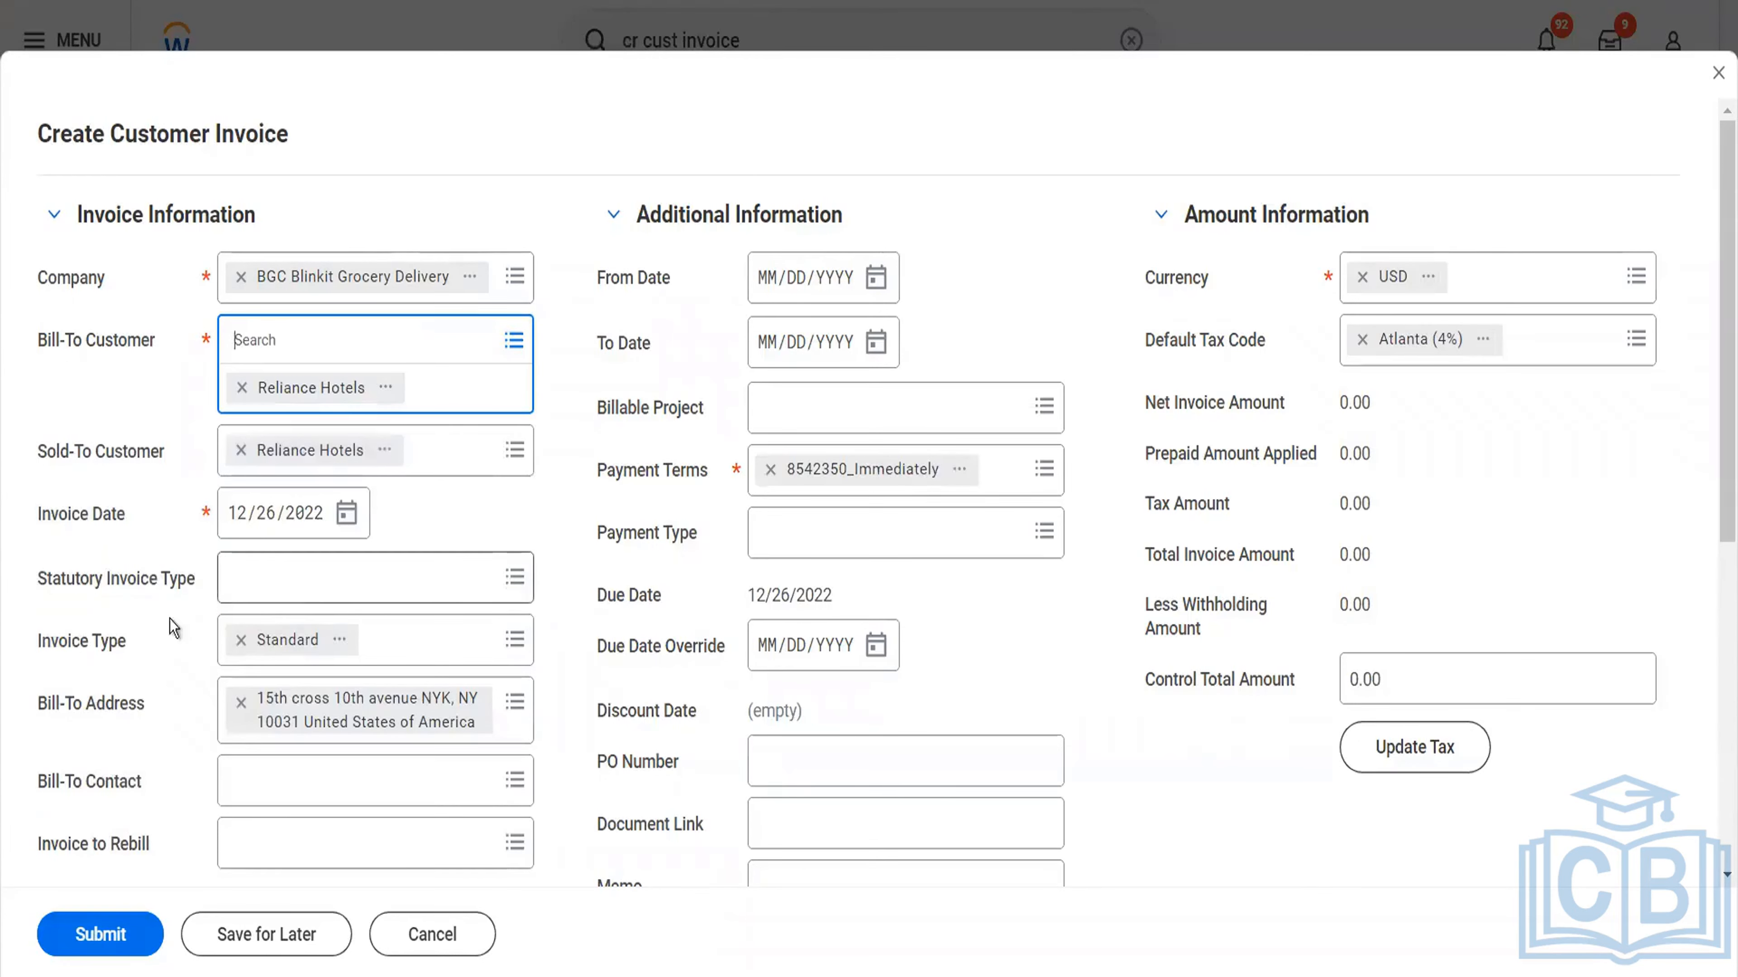
left_click(147, 587)
scroll(171, 589, "down", 2)
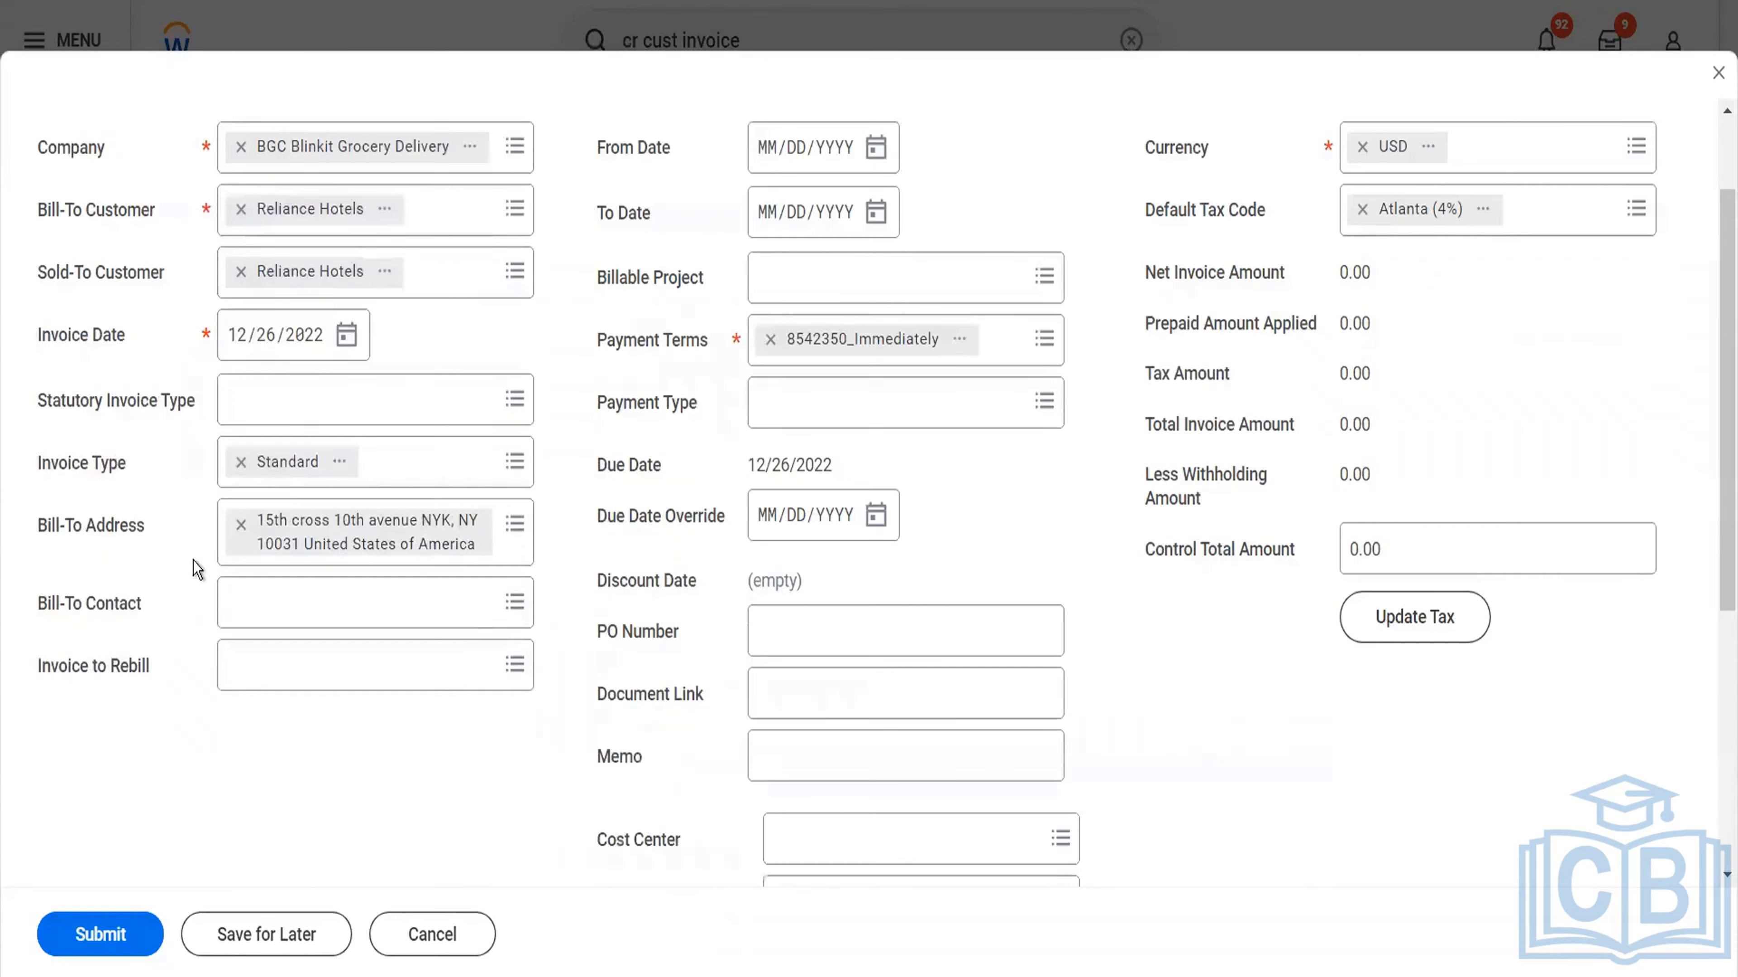
Review the choices offered for the invoice's statutory invoice type, invoice type, bill-to contact and invoice to rebill.
left_click(281, 416)
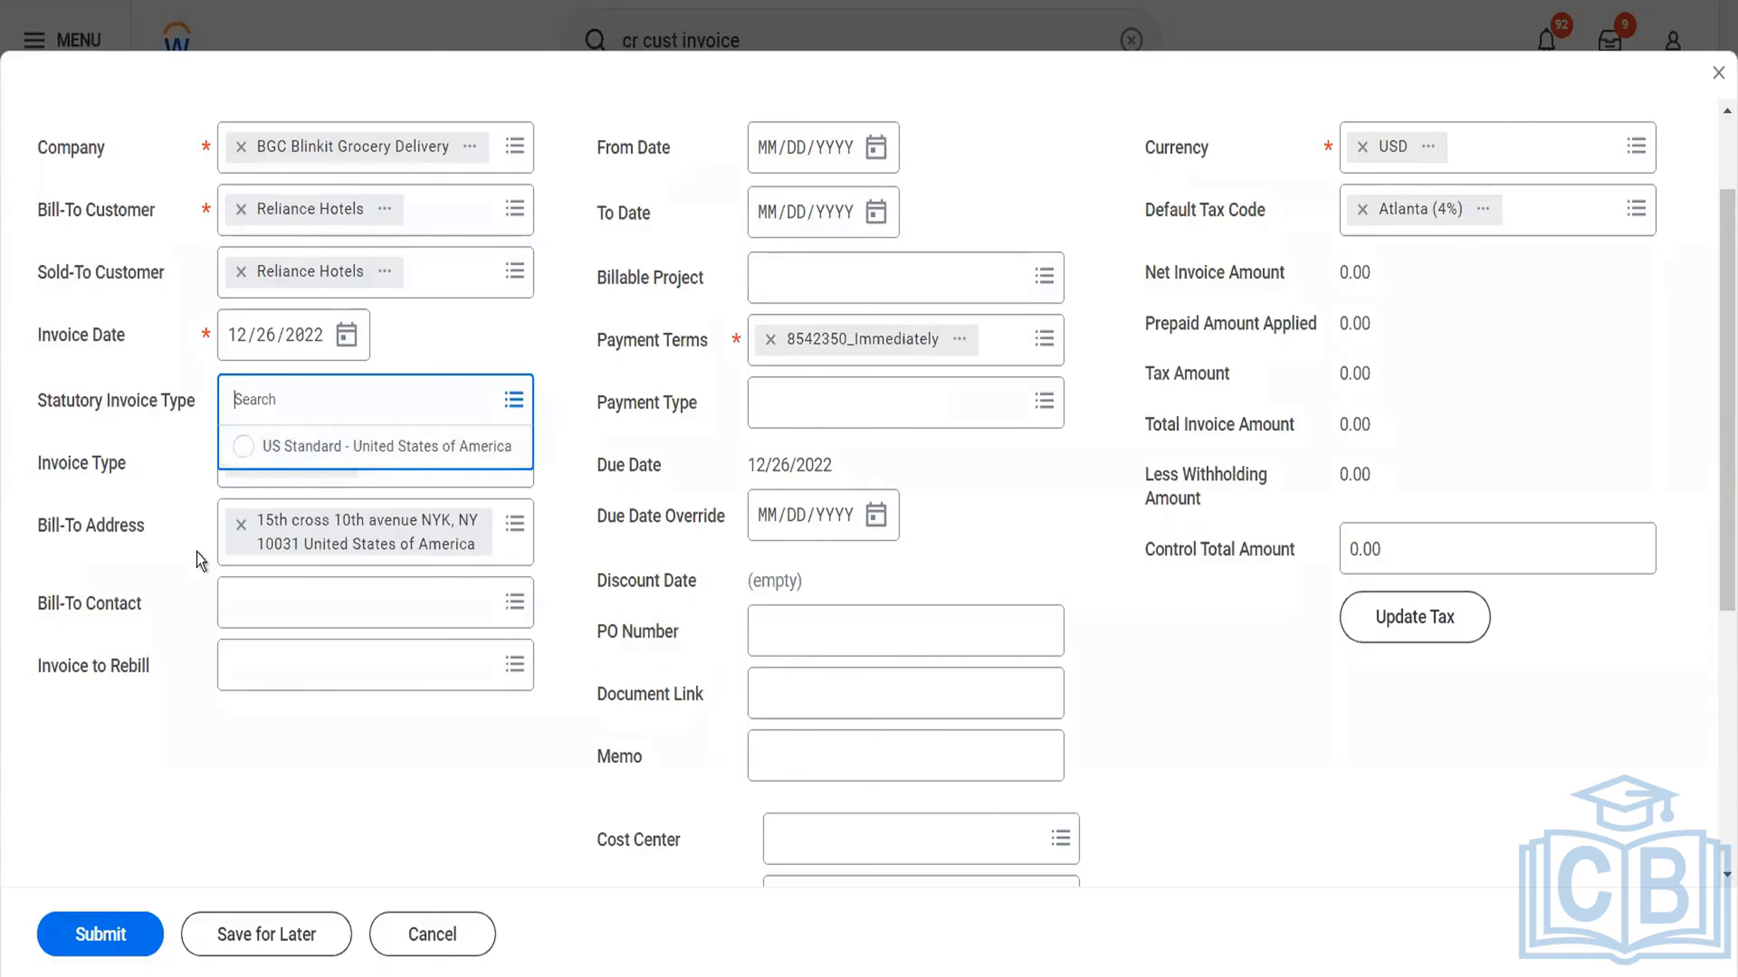
left_click(195, 564)
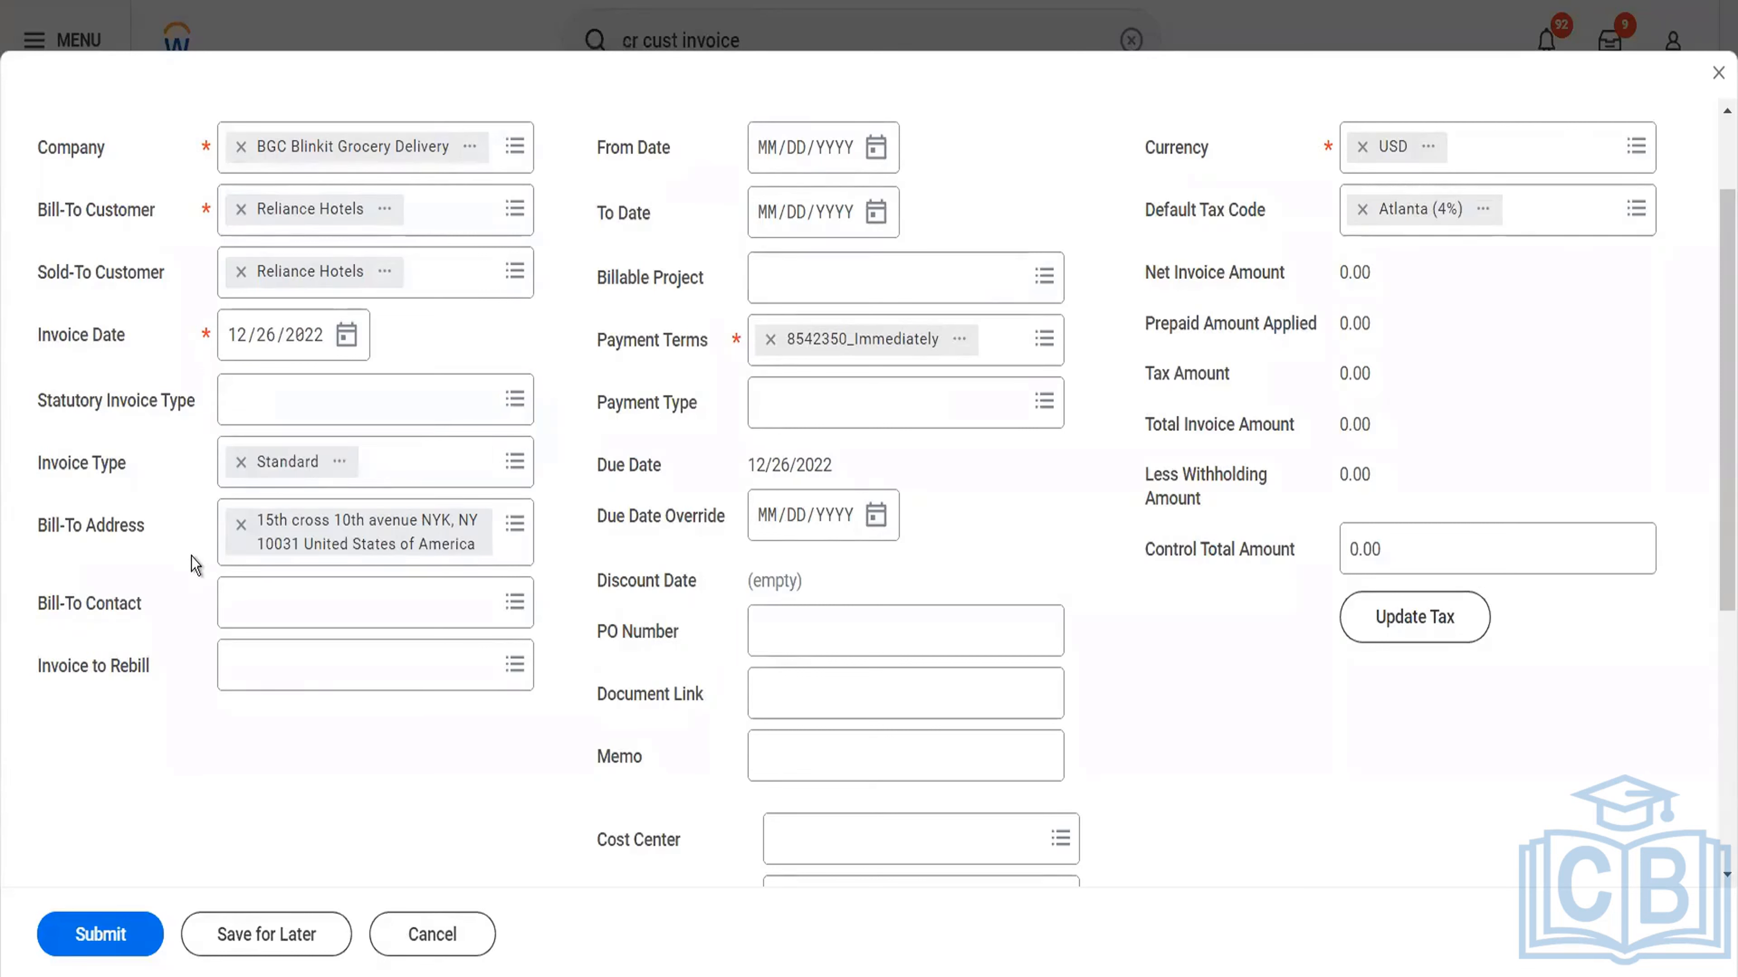
left_click(429, 486)
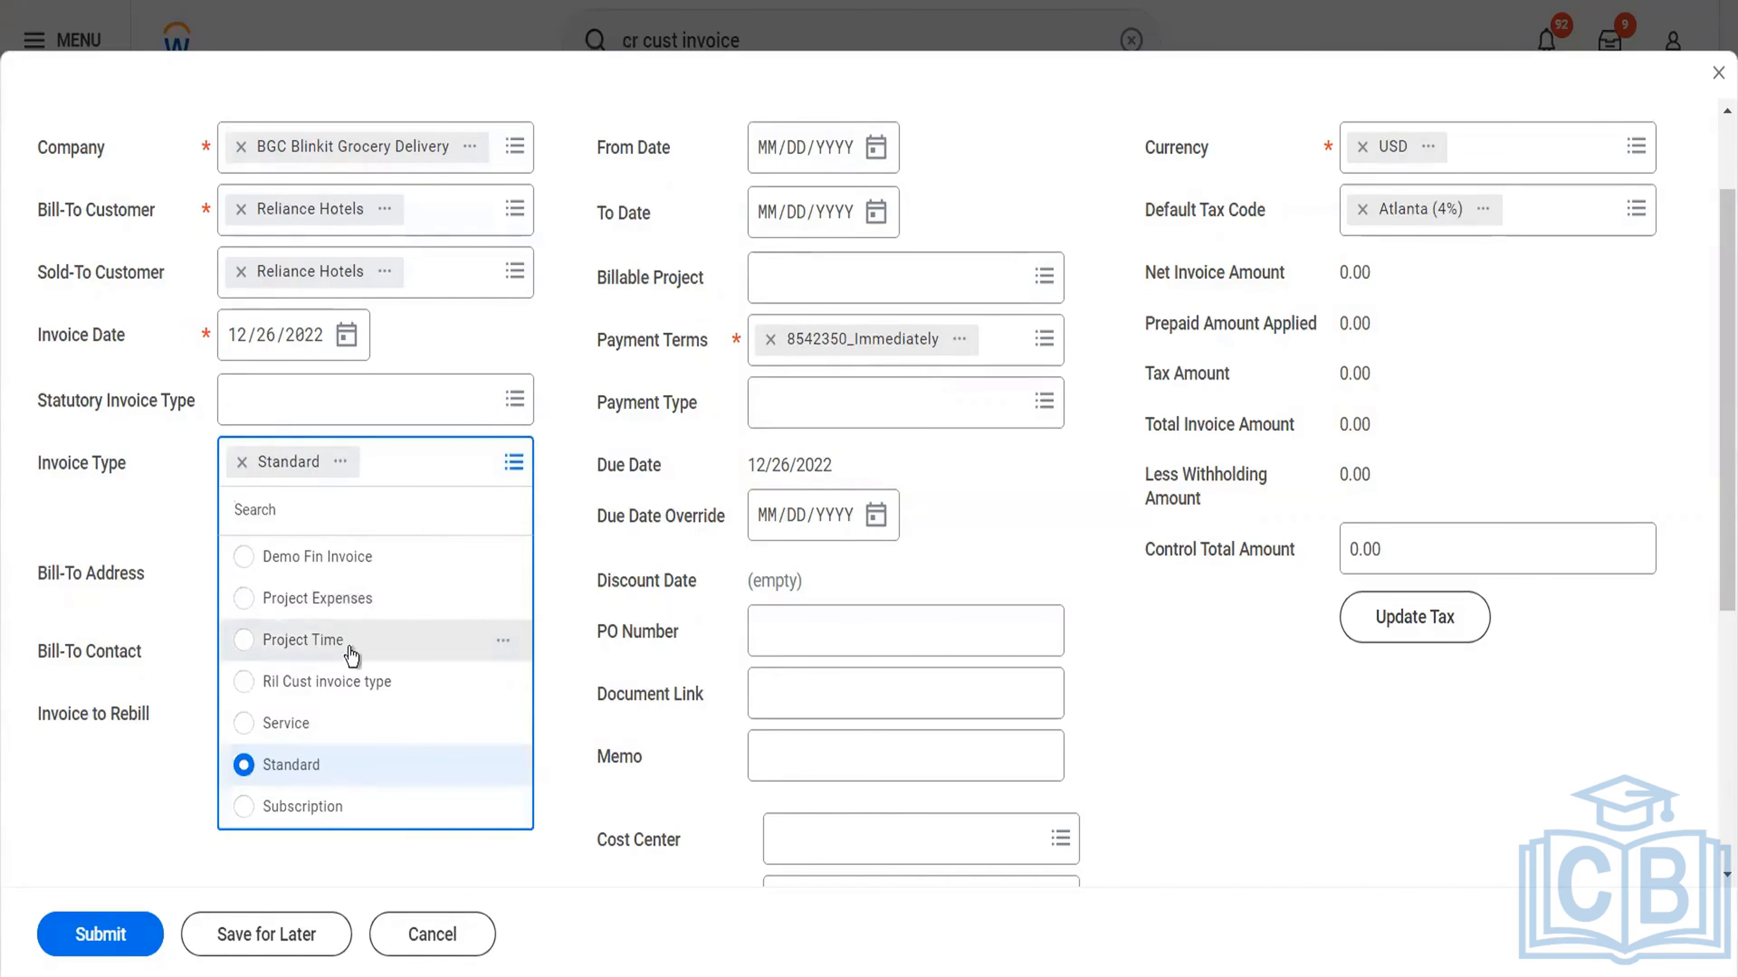
left_click(150, 718)
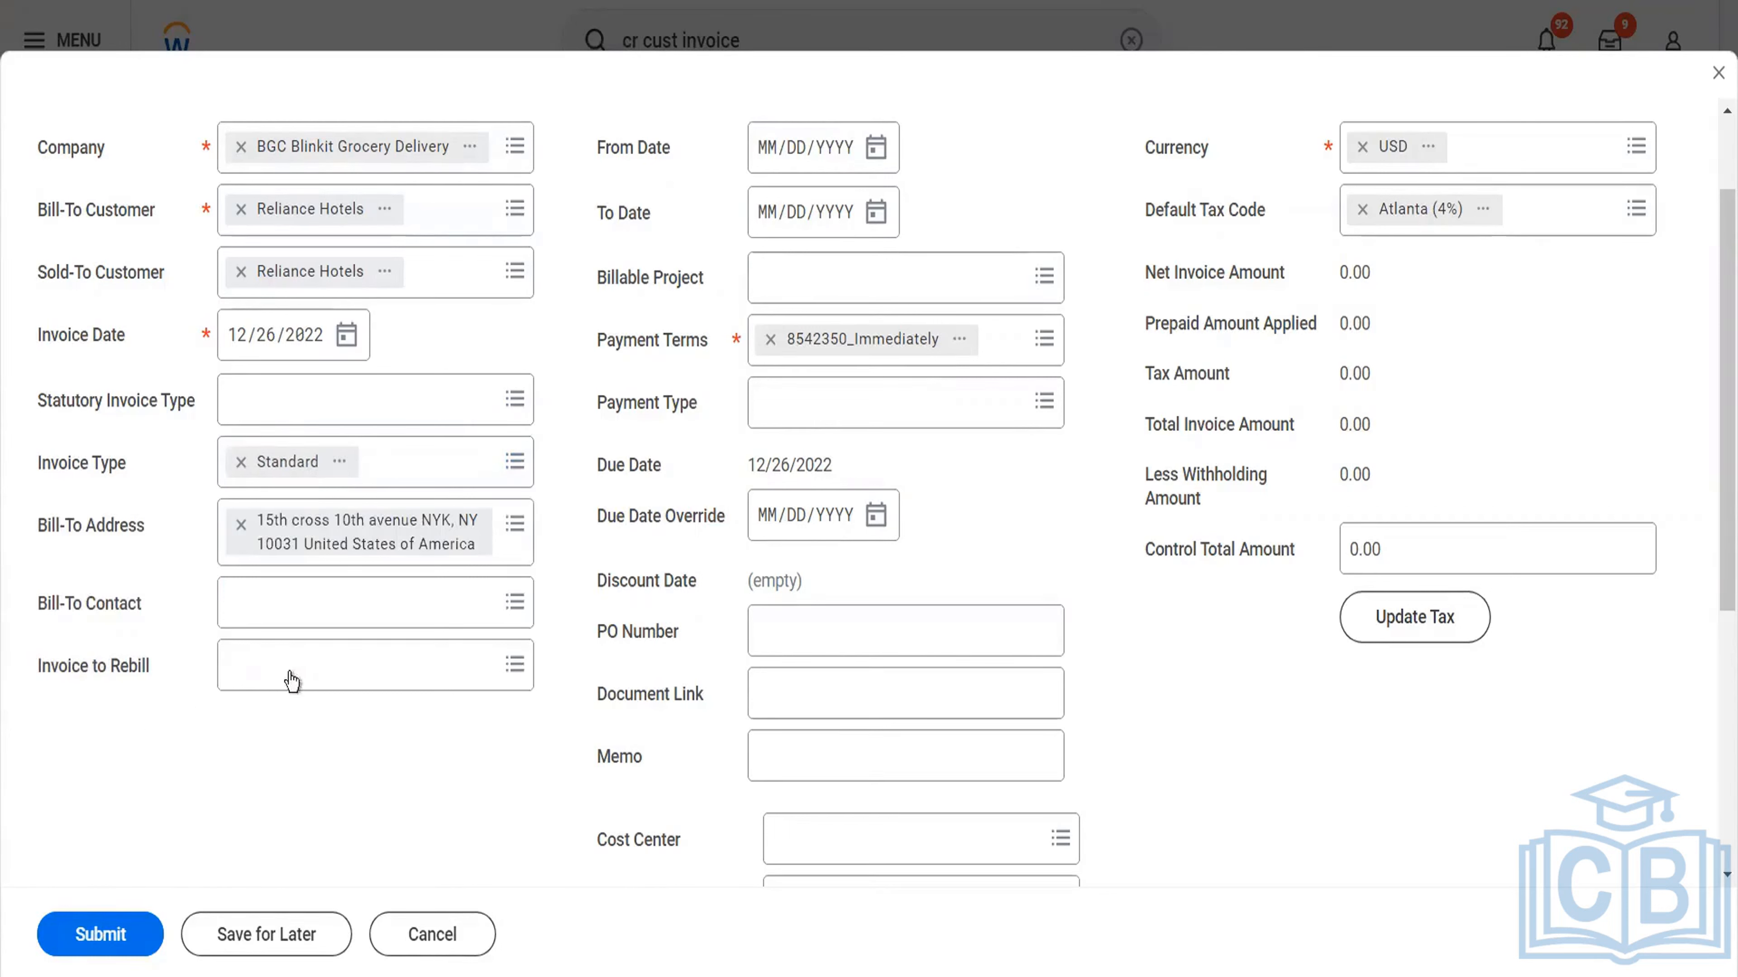
left_click(315, 624)
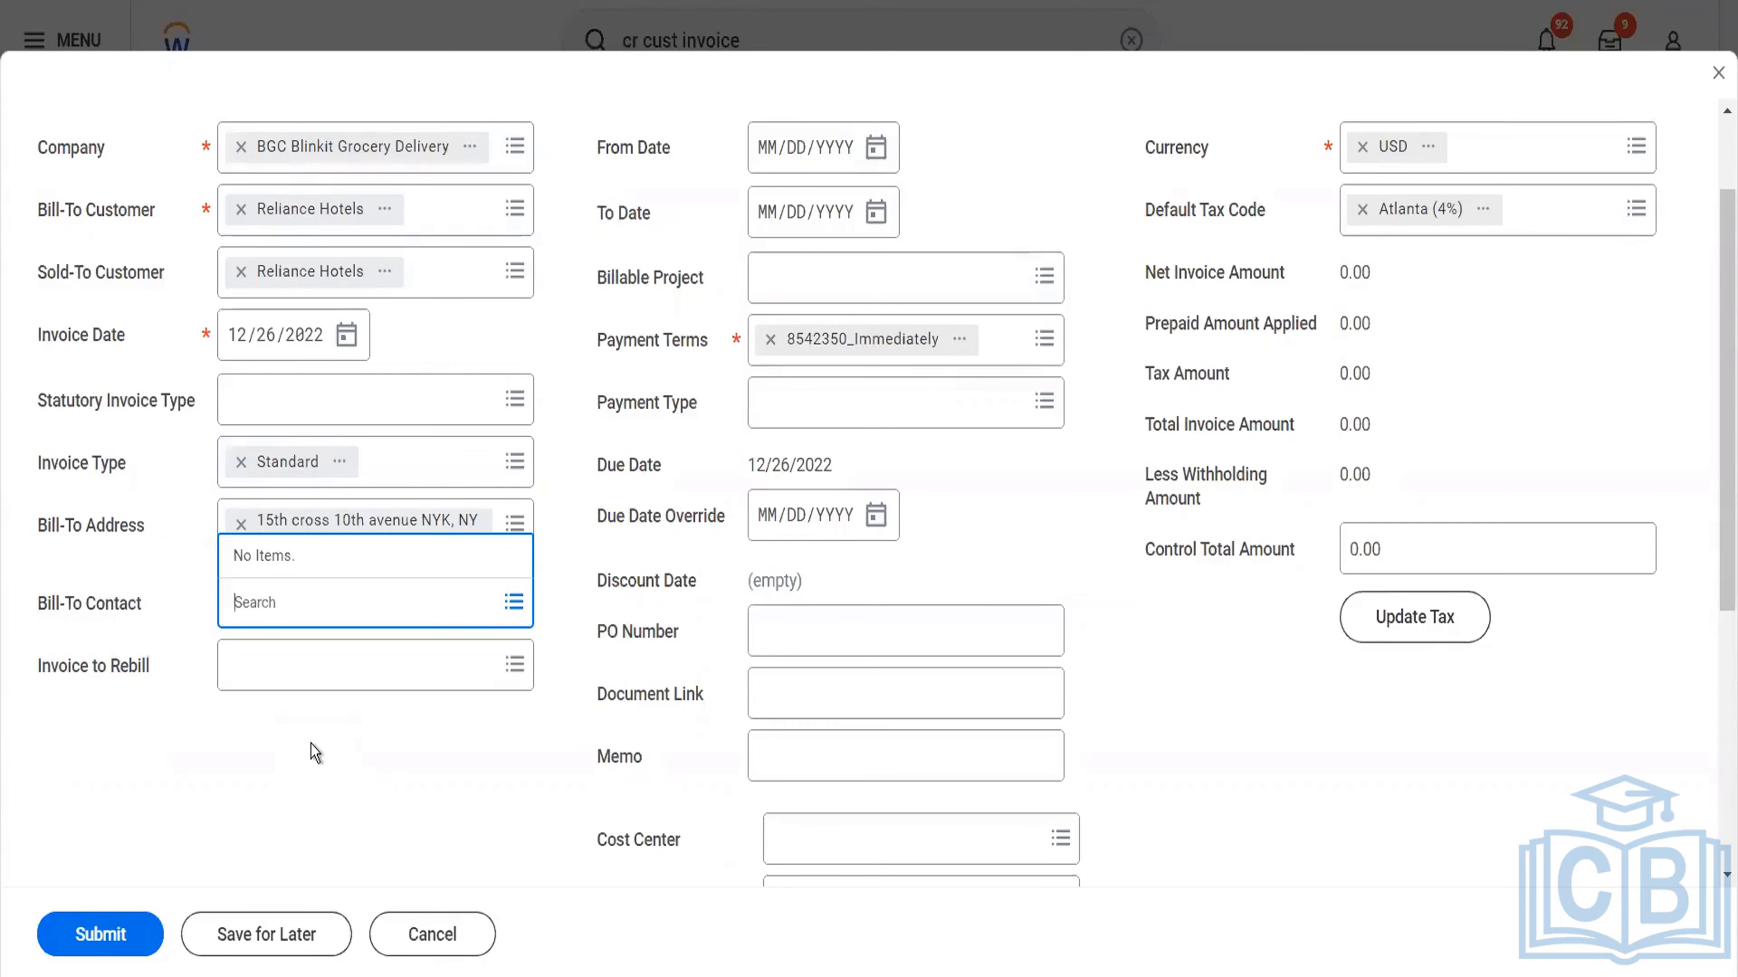
left_click(310, 744)
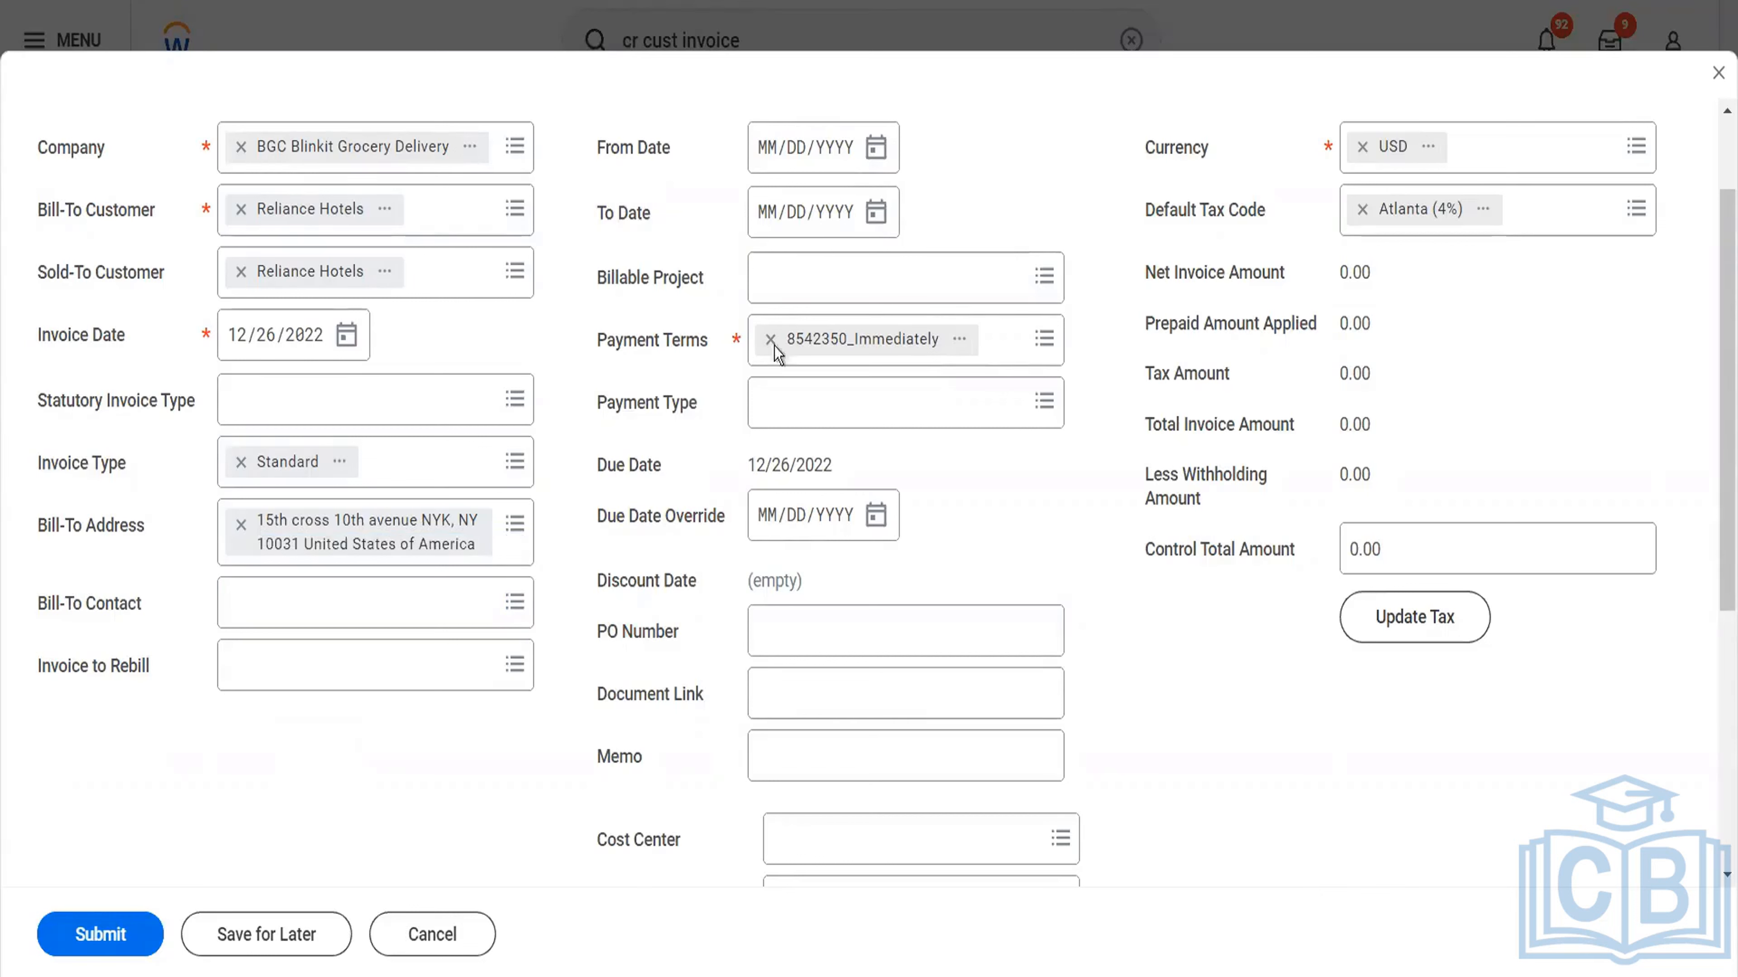
left_click(418, 682)
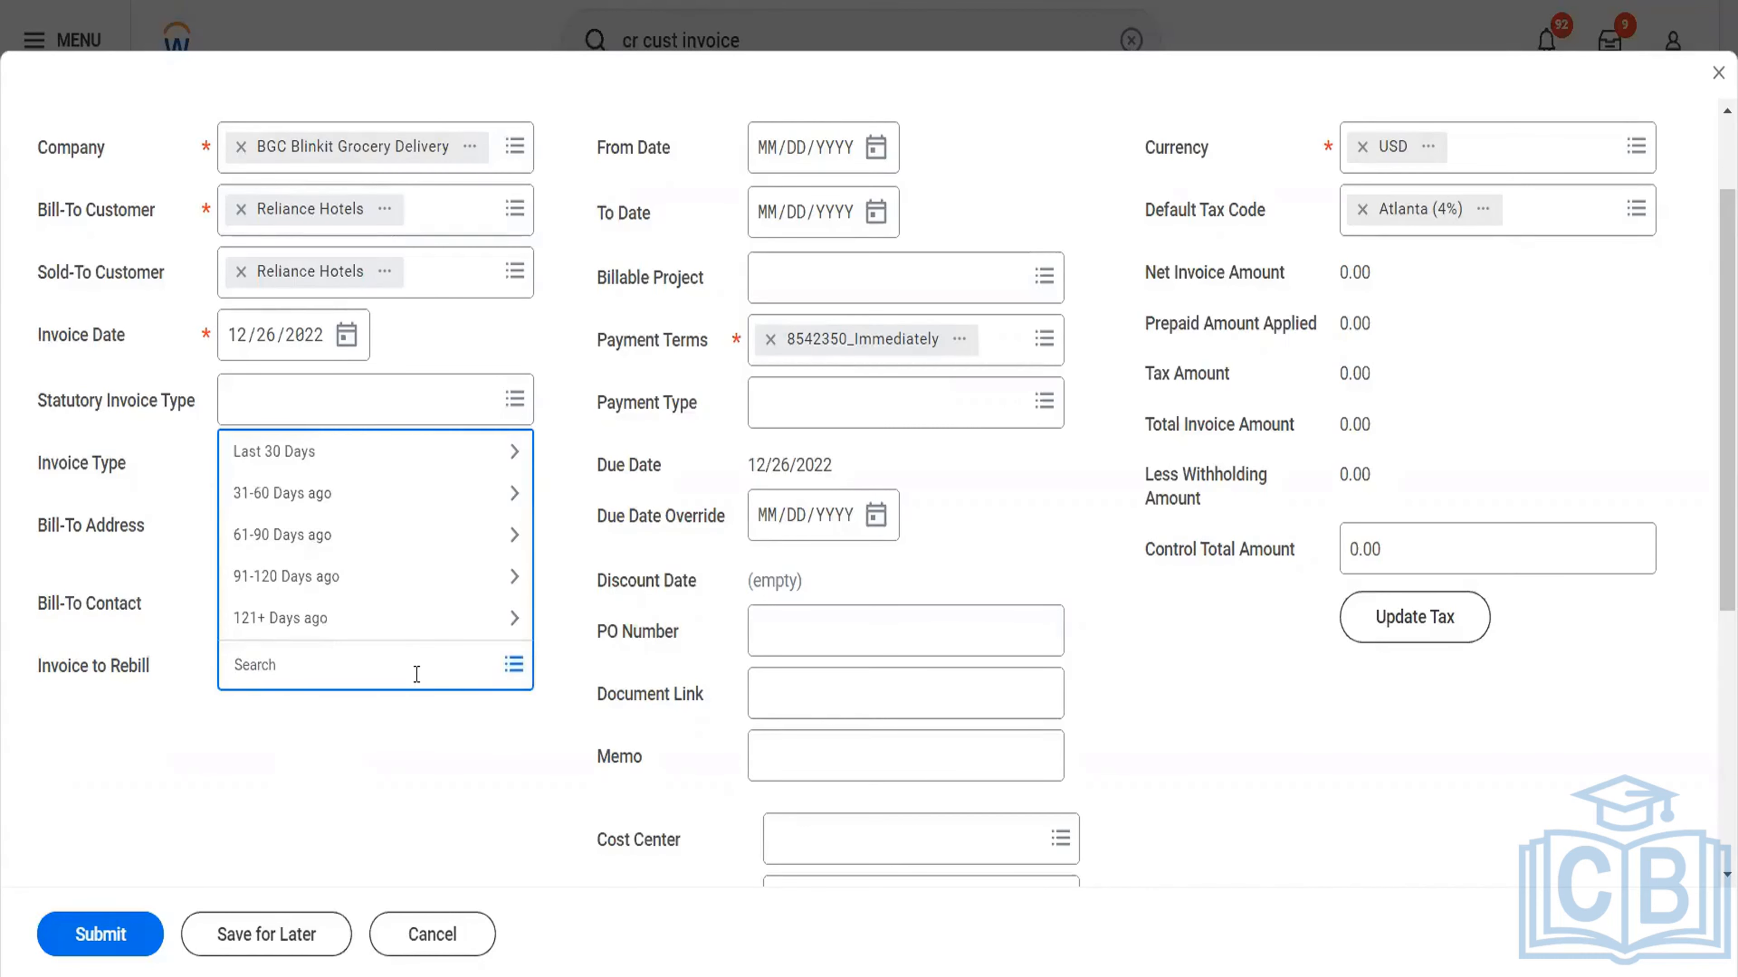
Set the invoice's From Date and To Date to 12/27/2022.
left_click(876, 149)
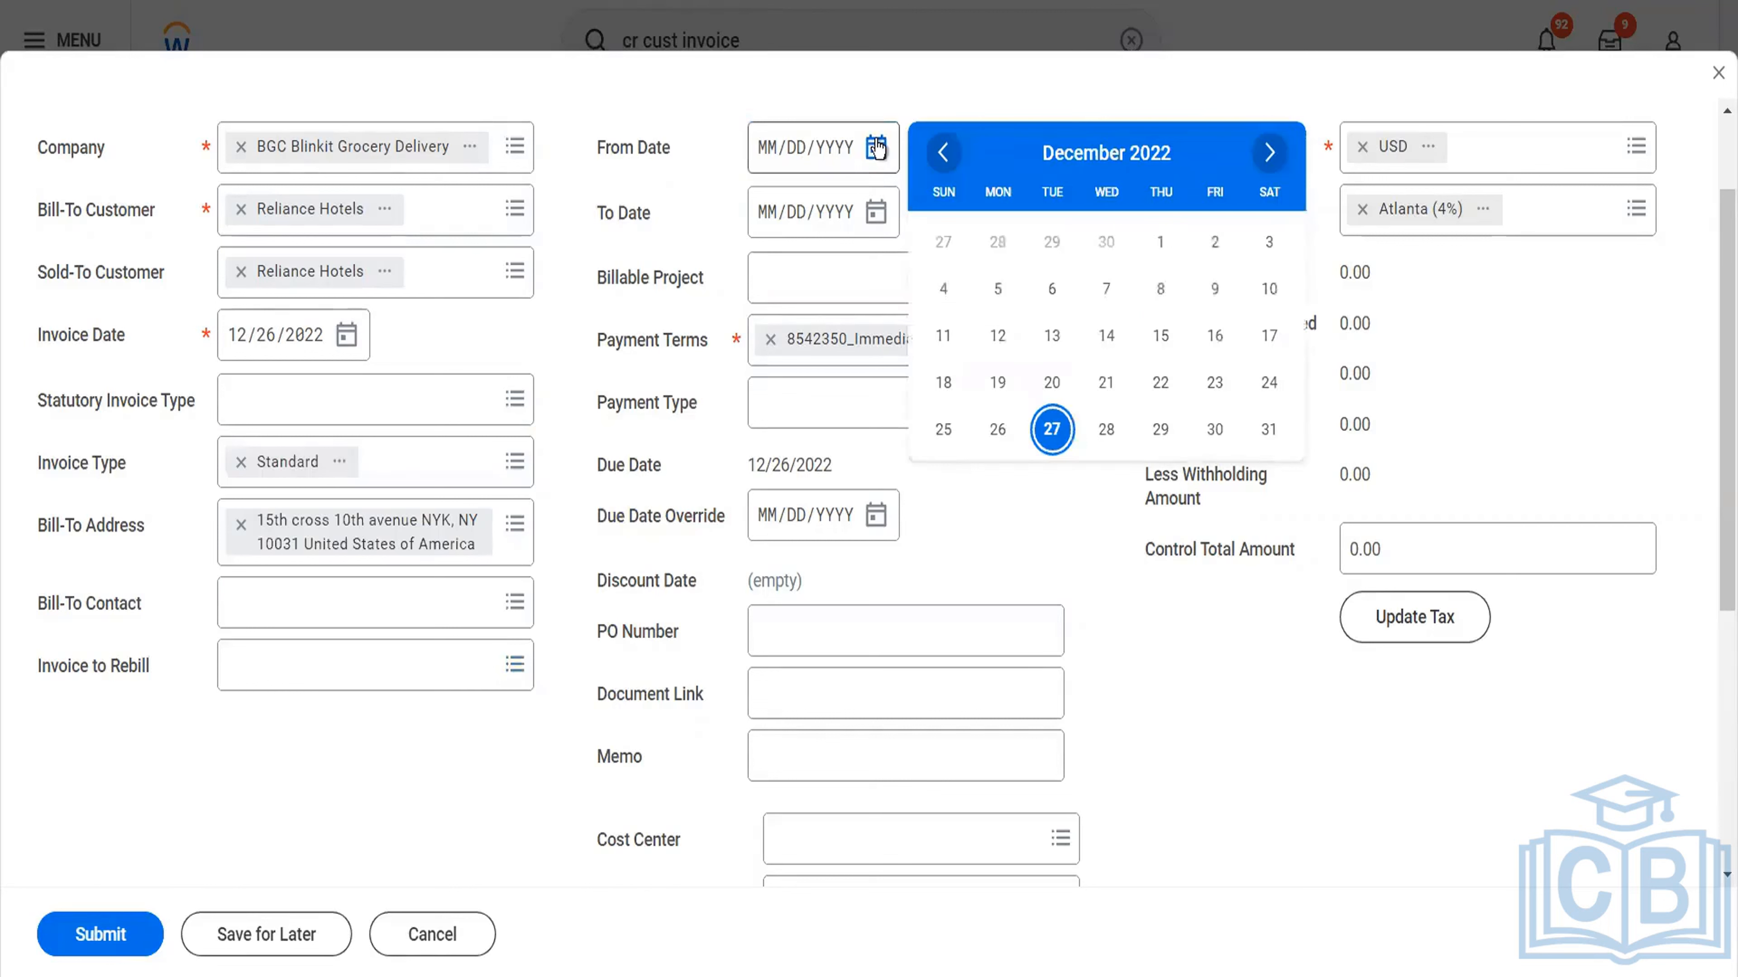
left_click(1052, 429)
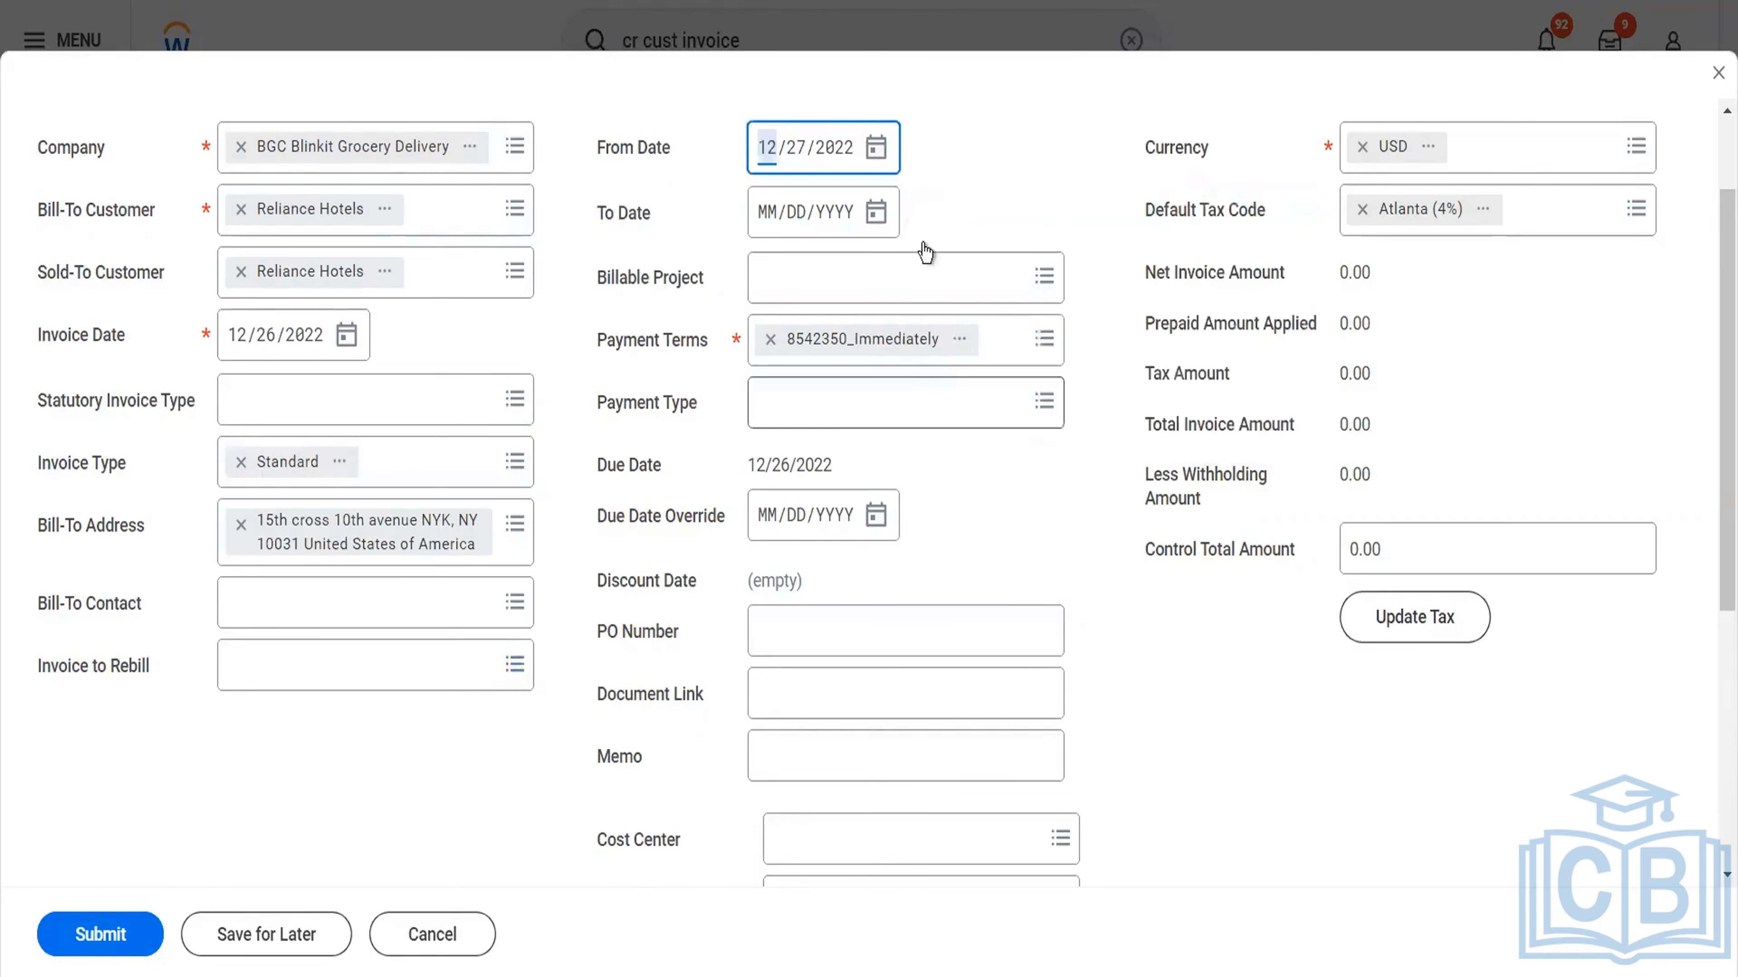
left_click(878, 217)
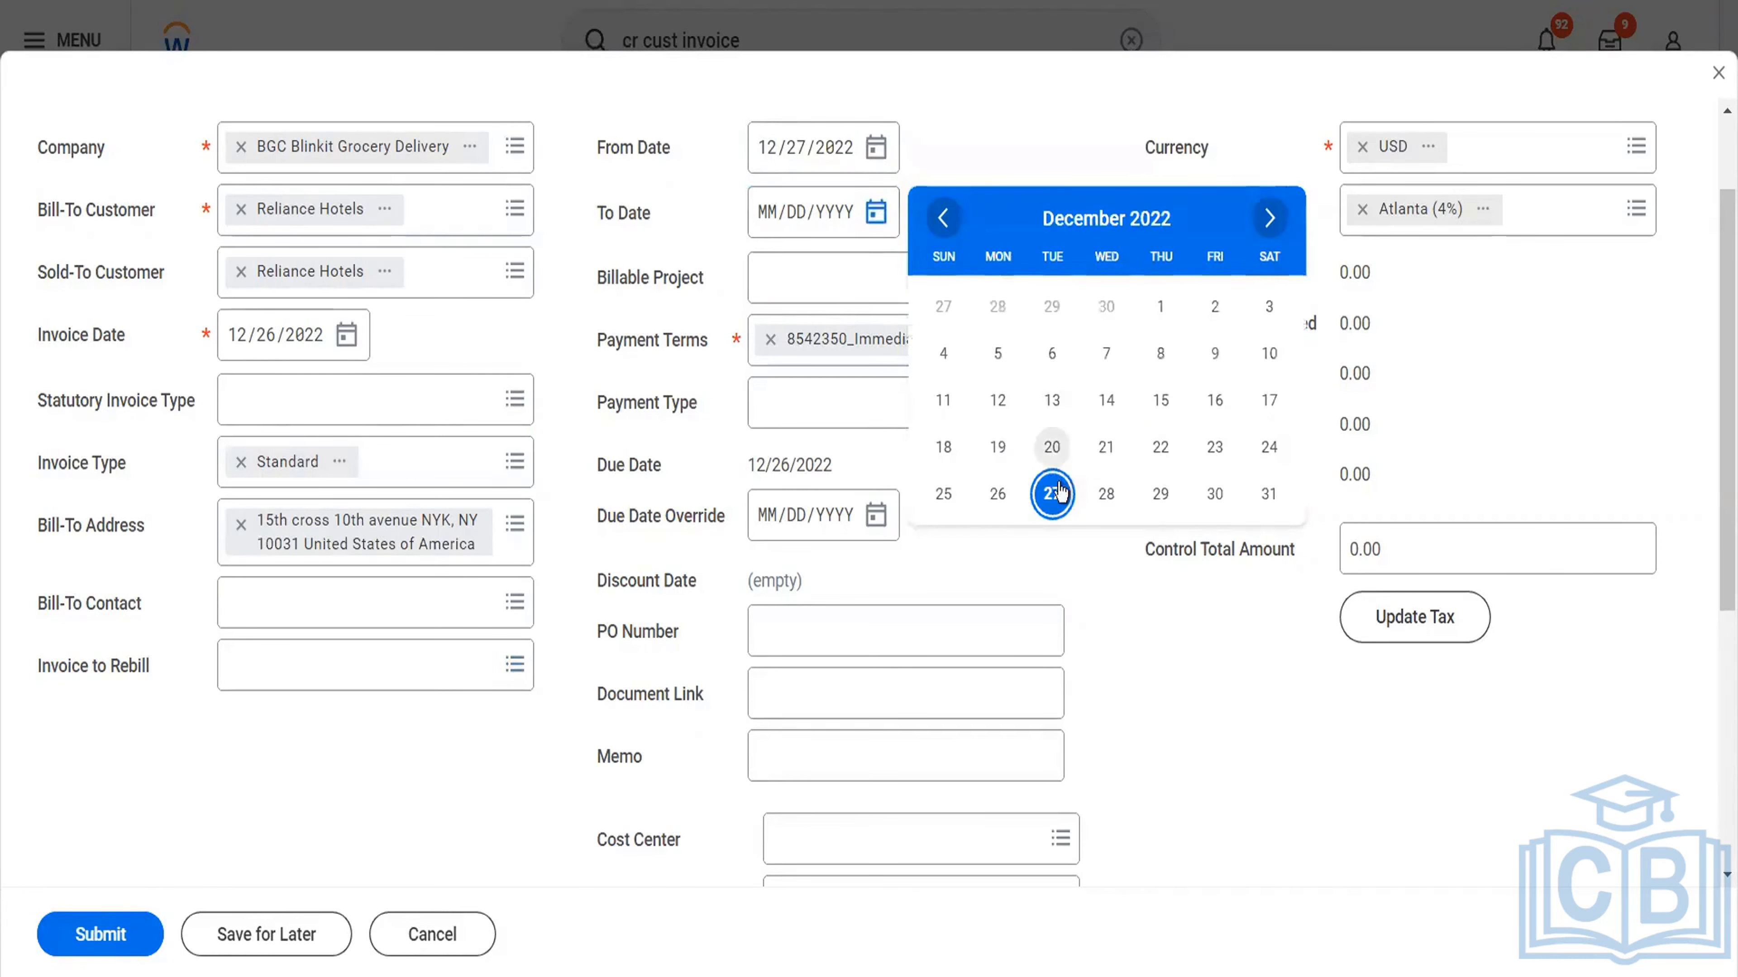
left_click(1054, 493)
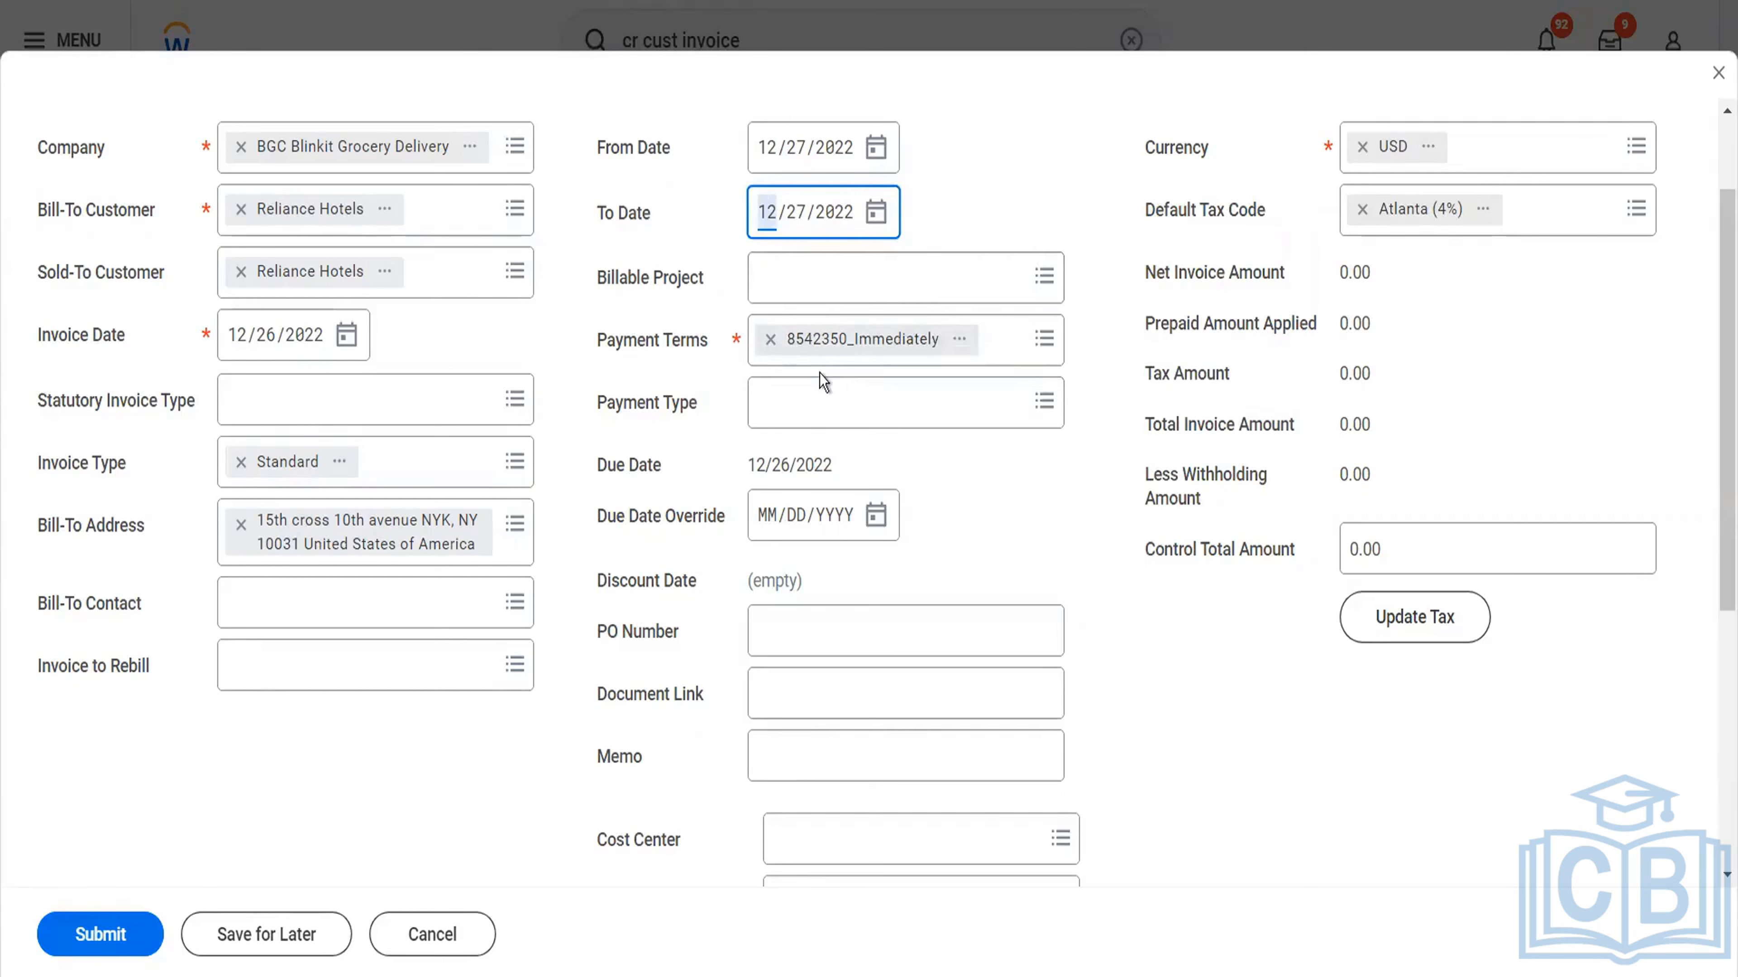
Set the payment type to Check and change both the From Date and To Date to 12/26/2022.
left_click(838, 412)
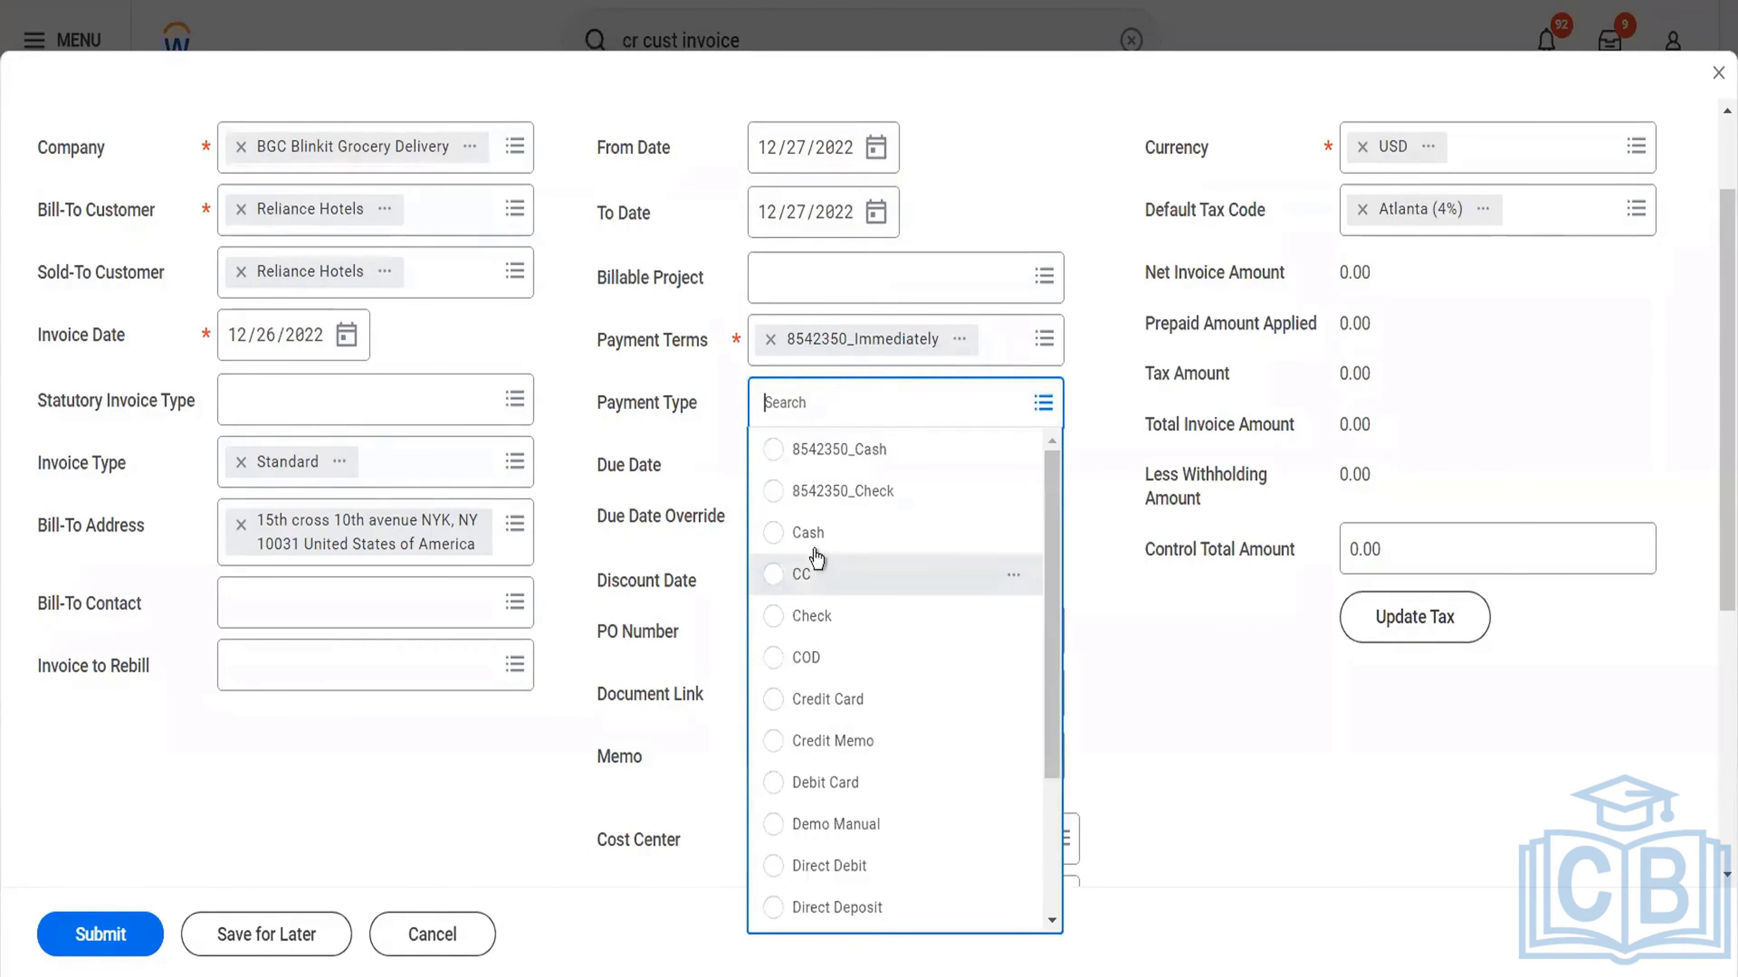
left_click(827, 610)
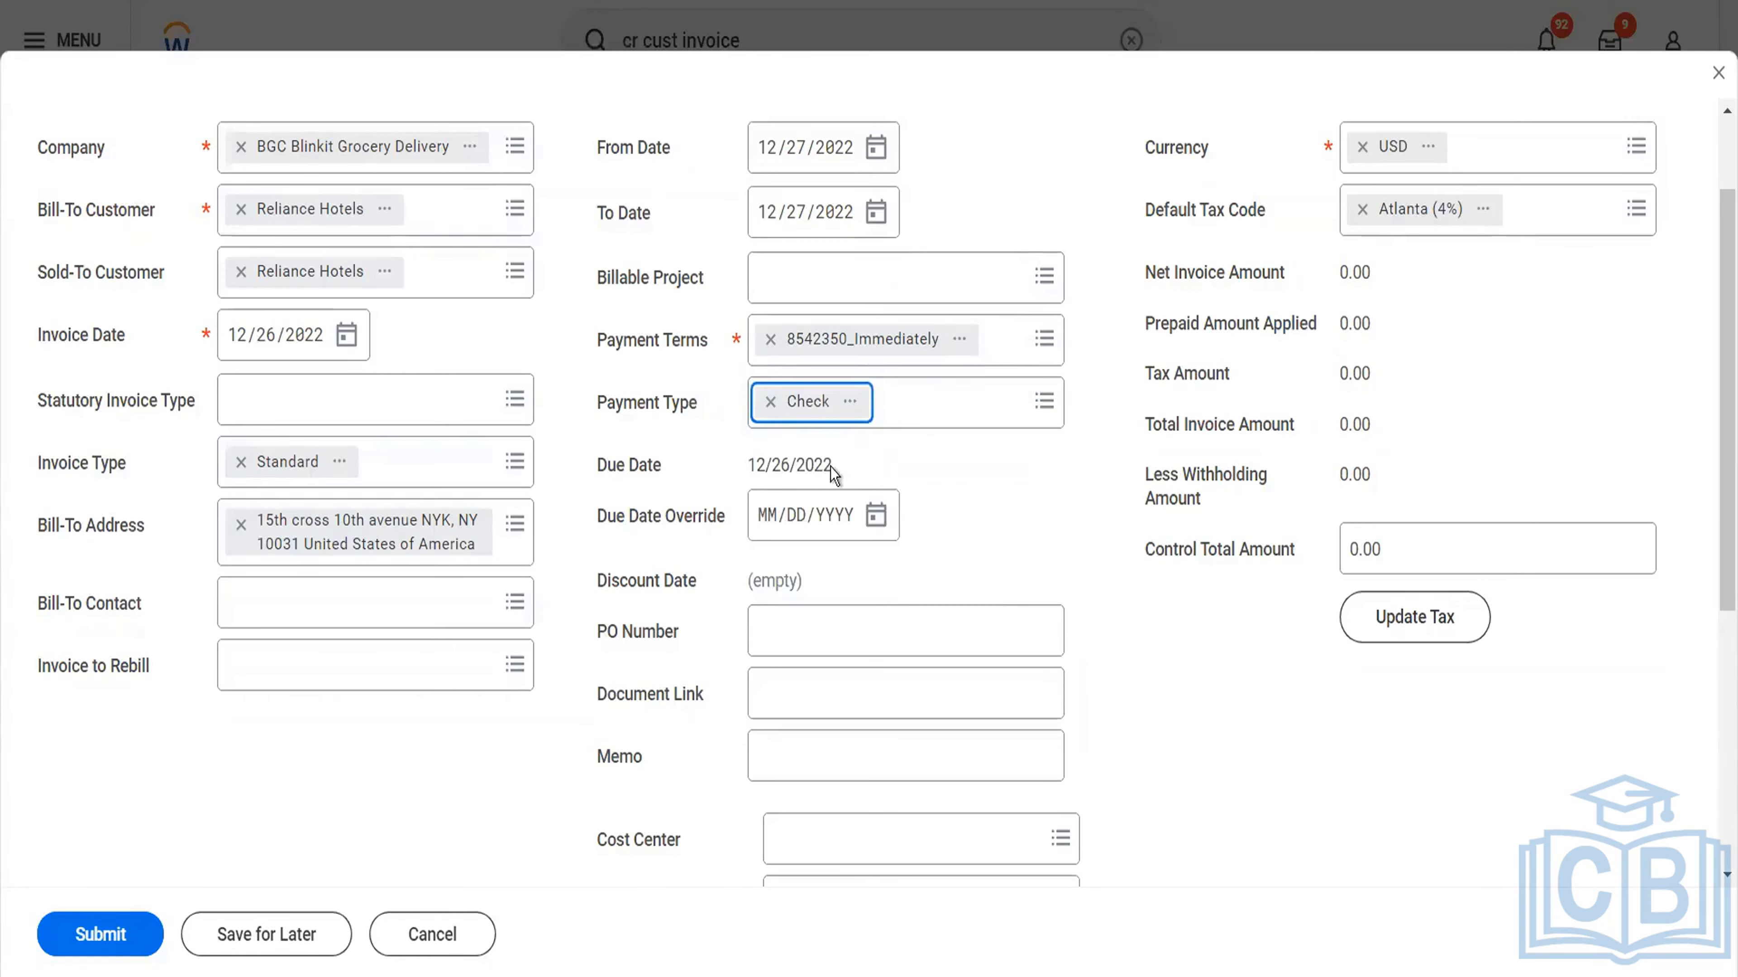
left_click(875, 149)
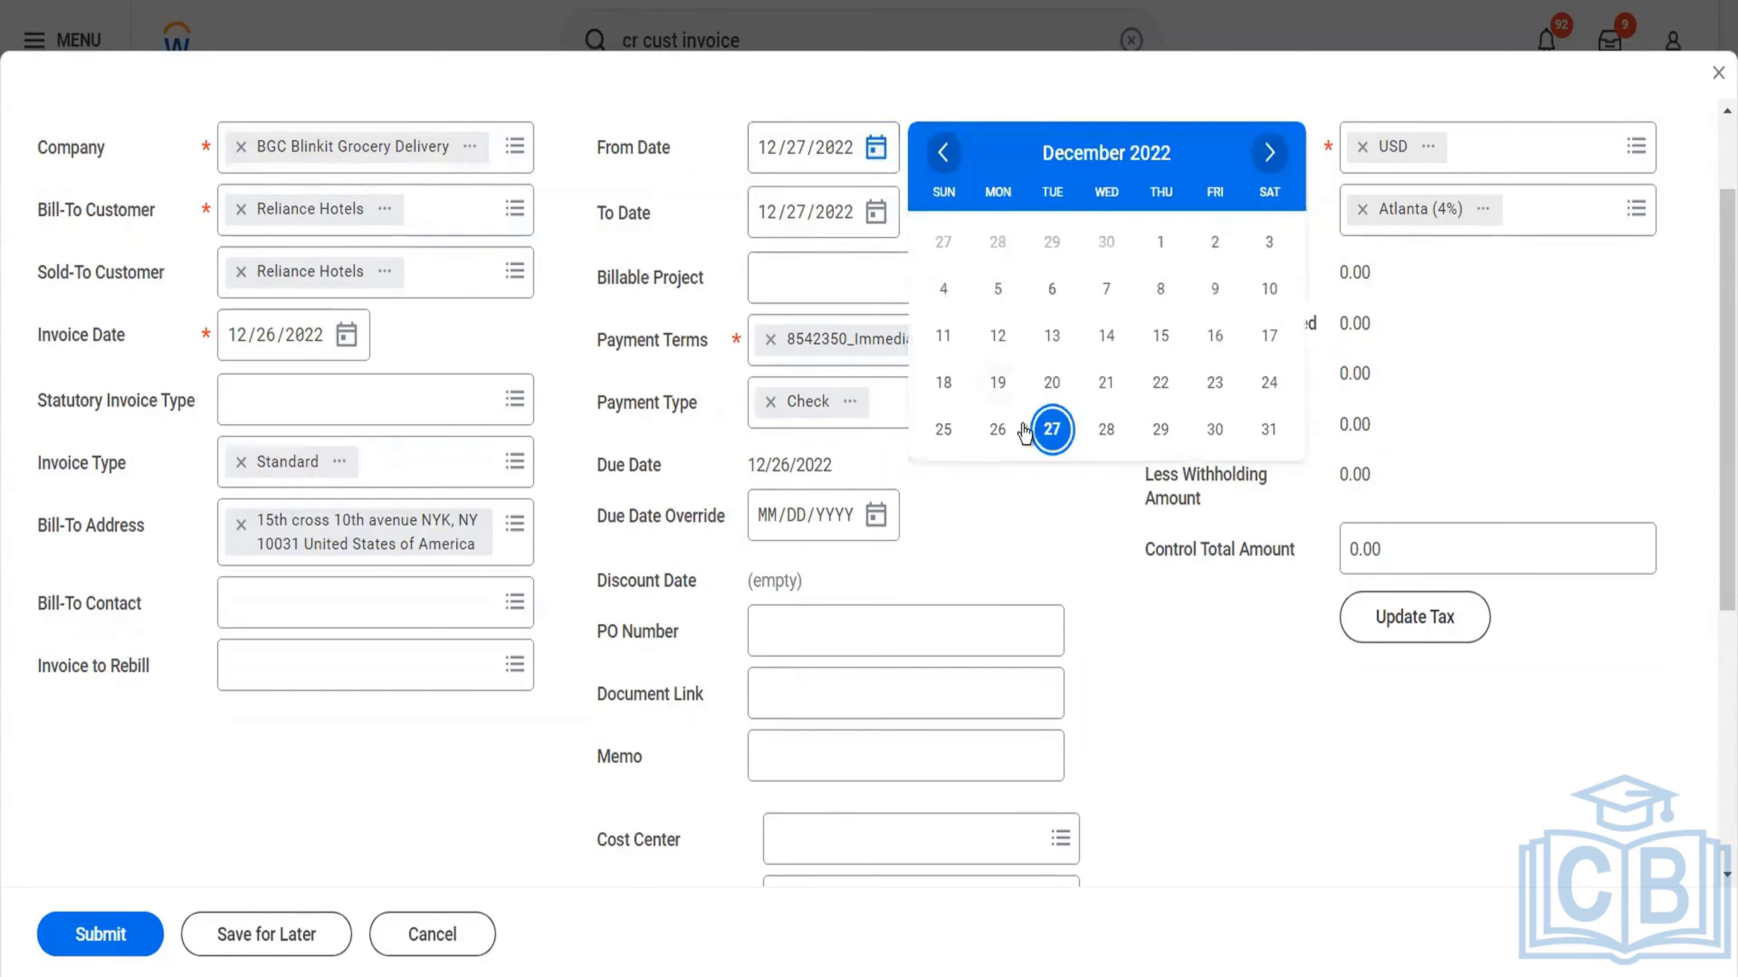
left_click(997, 429)
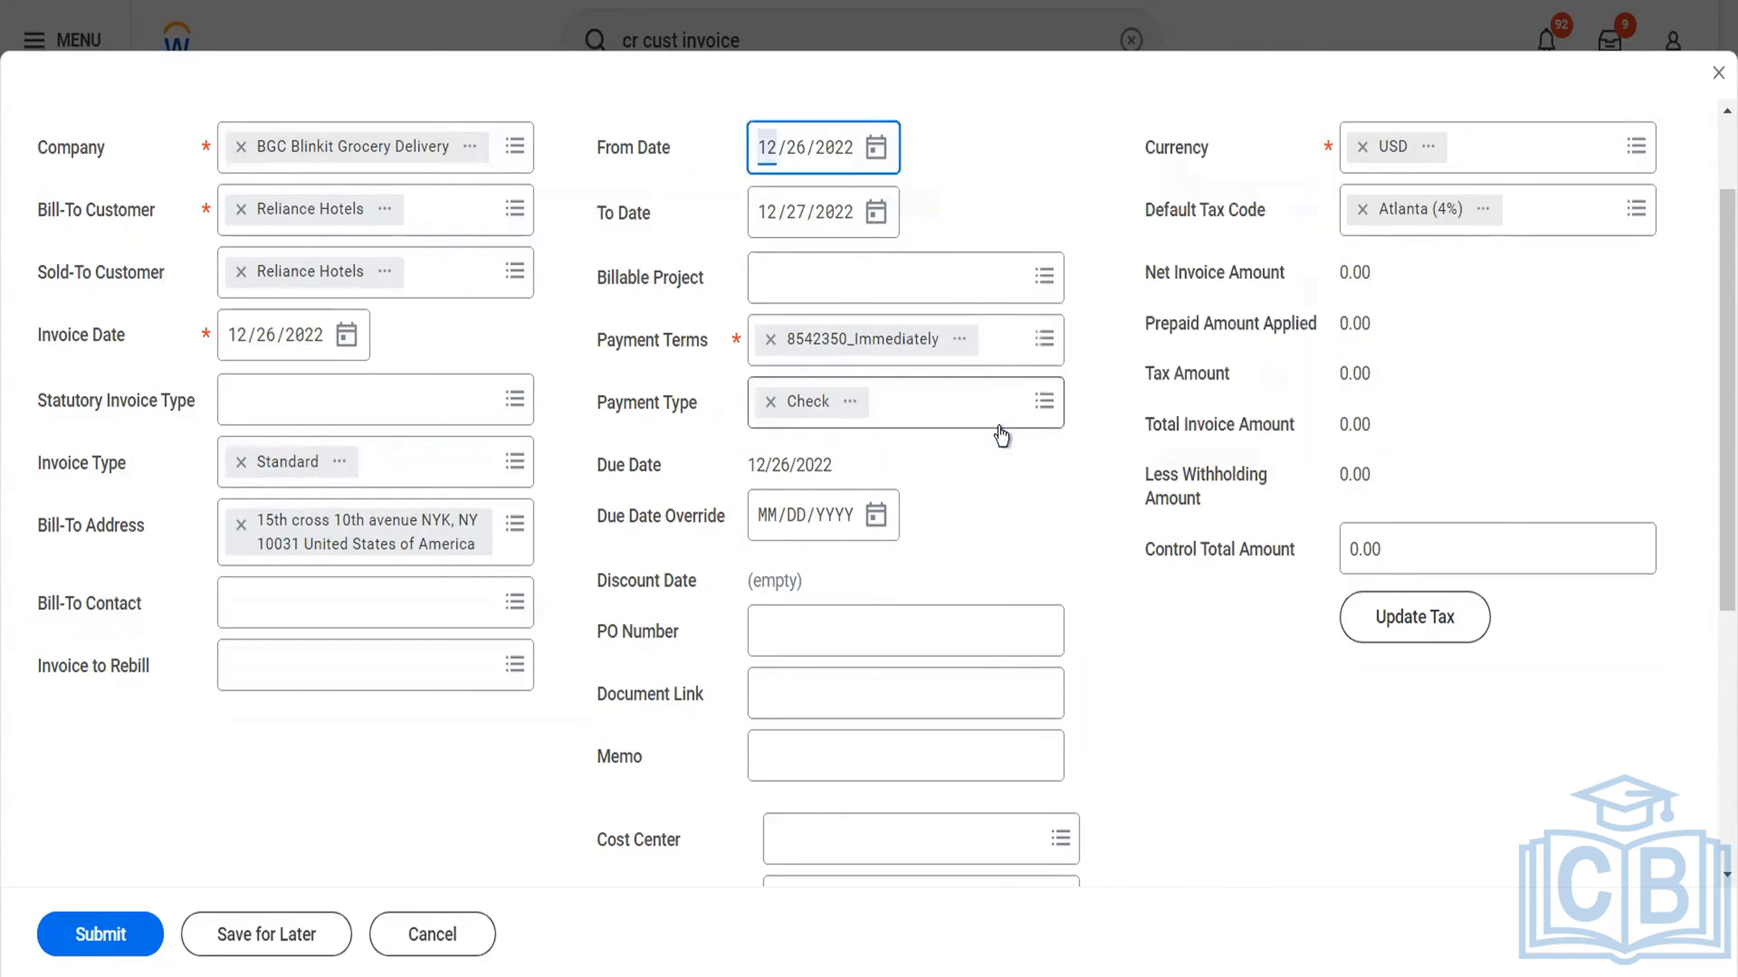
left_click(883, 212)
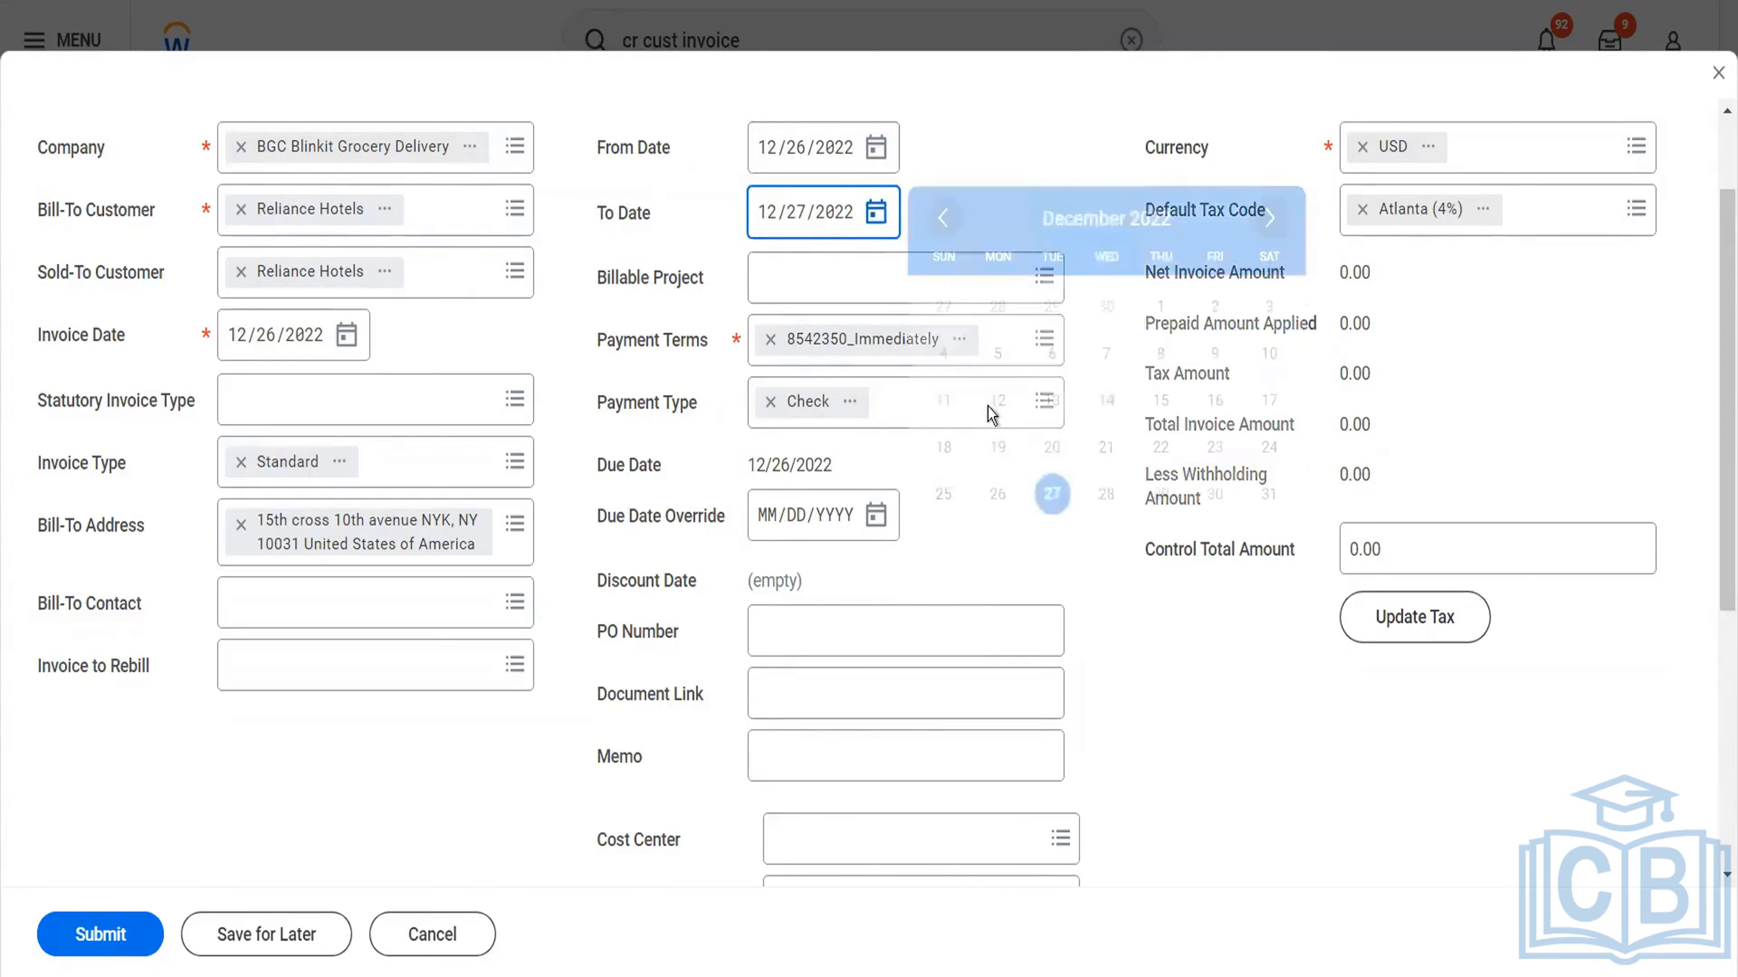
left_click(997, 494)
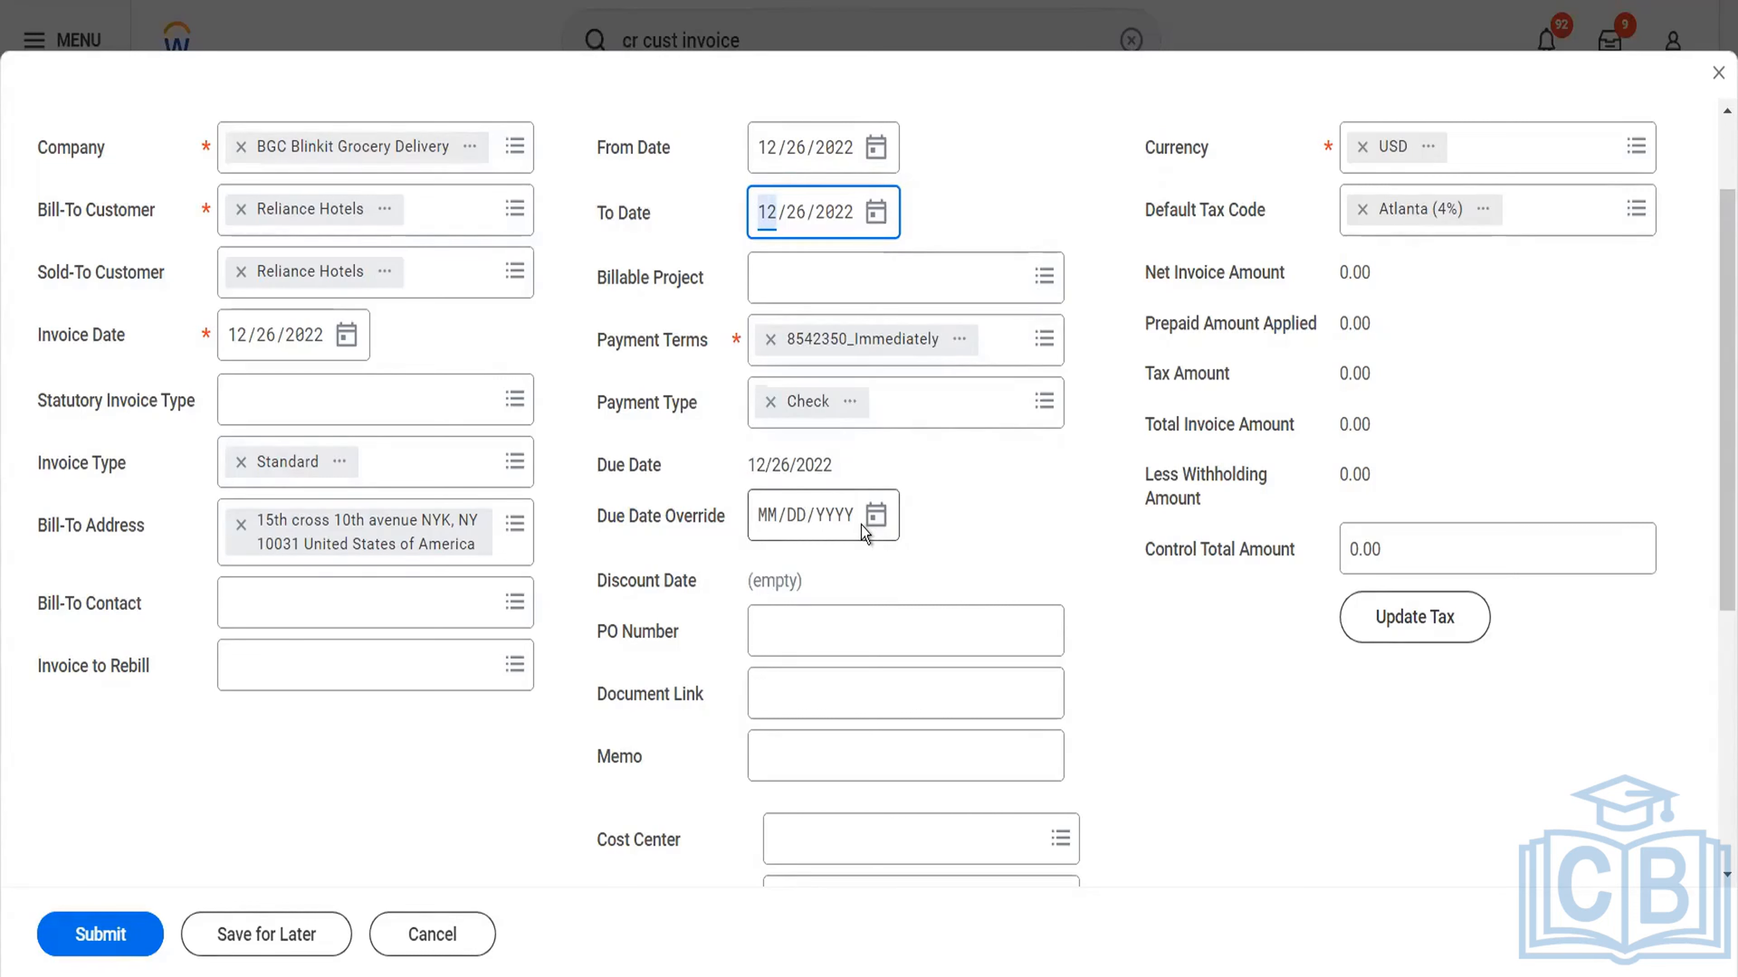
Enter the PO number and the memo "This is our first customer invoice".
left_click(858, 636)
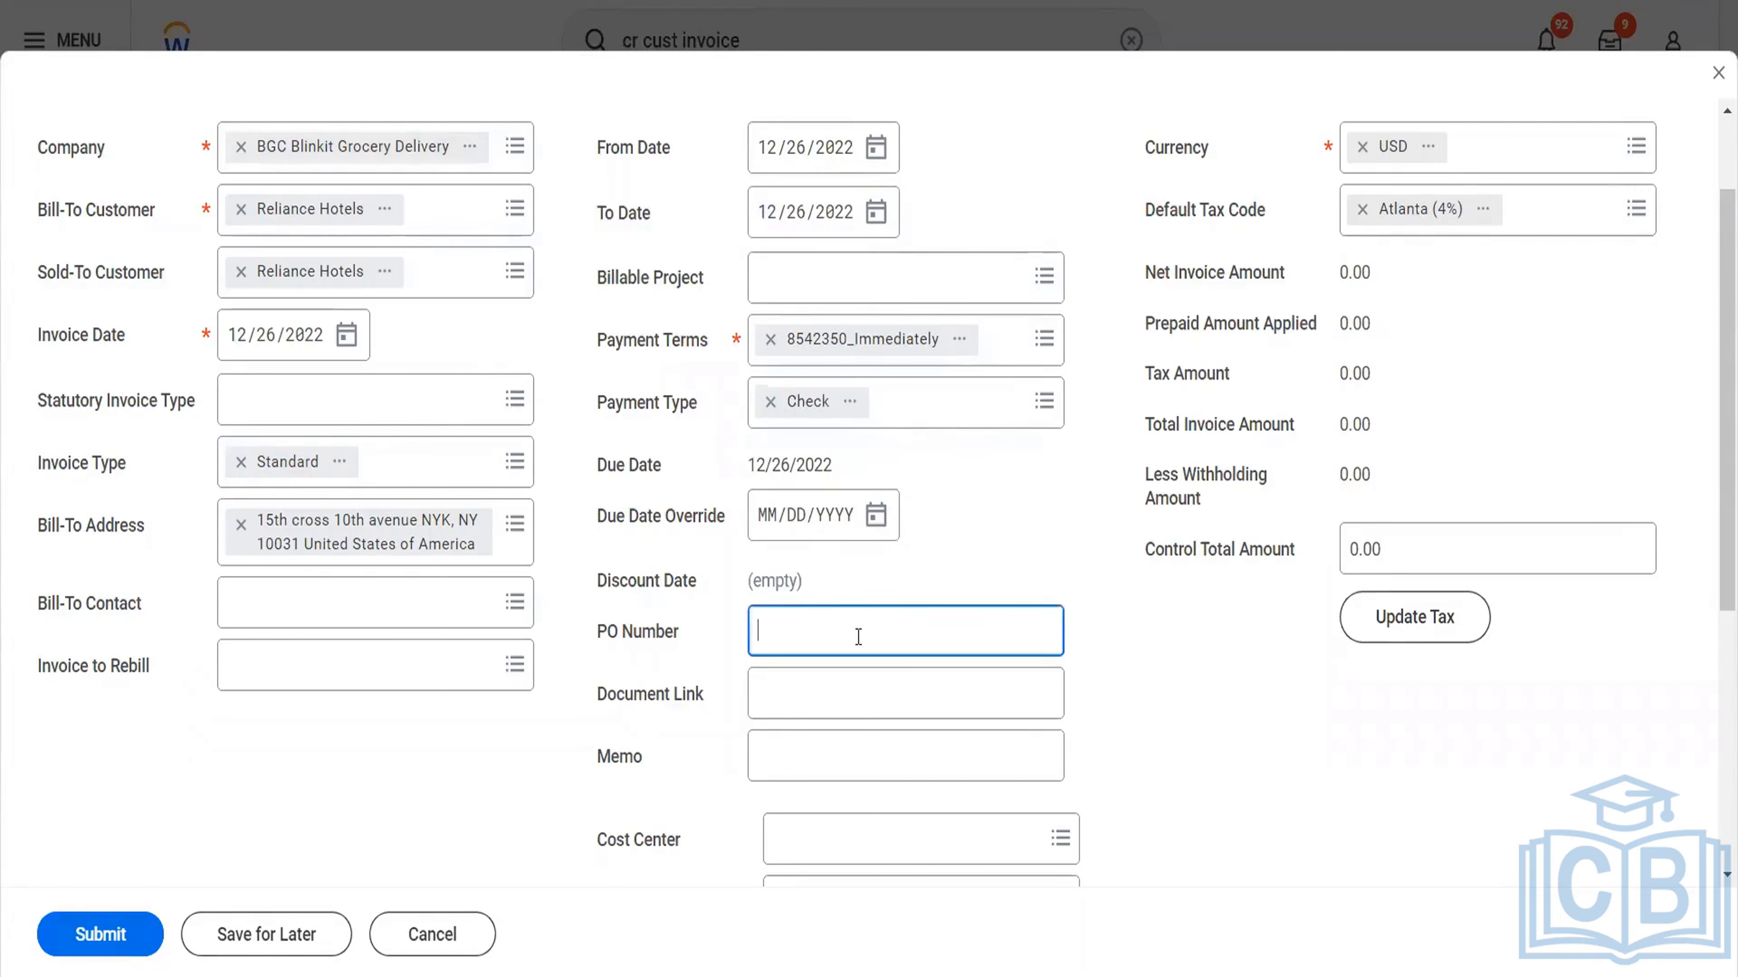
type("546543")
left_click(869, 682)
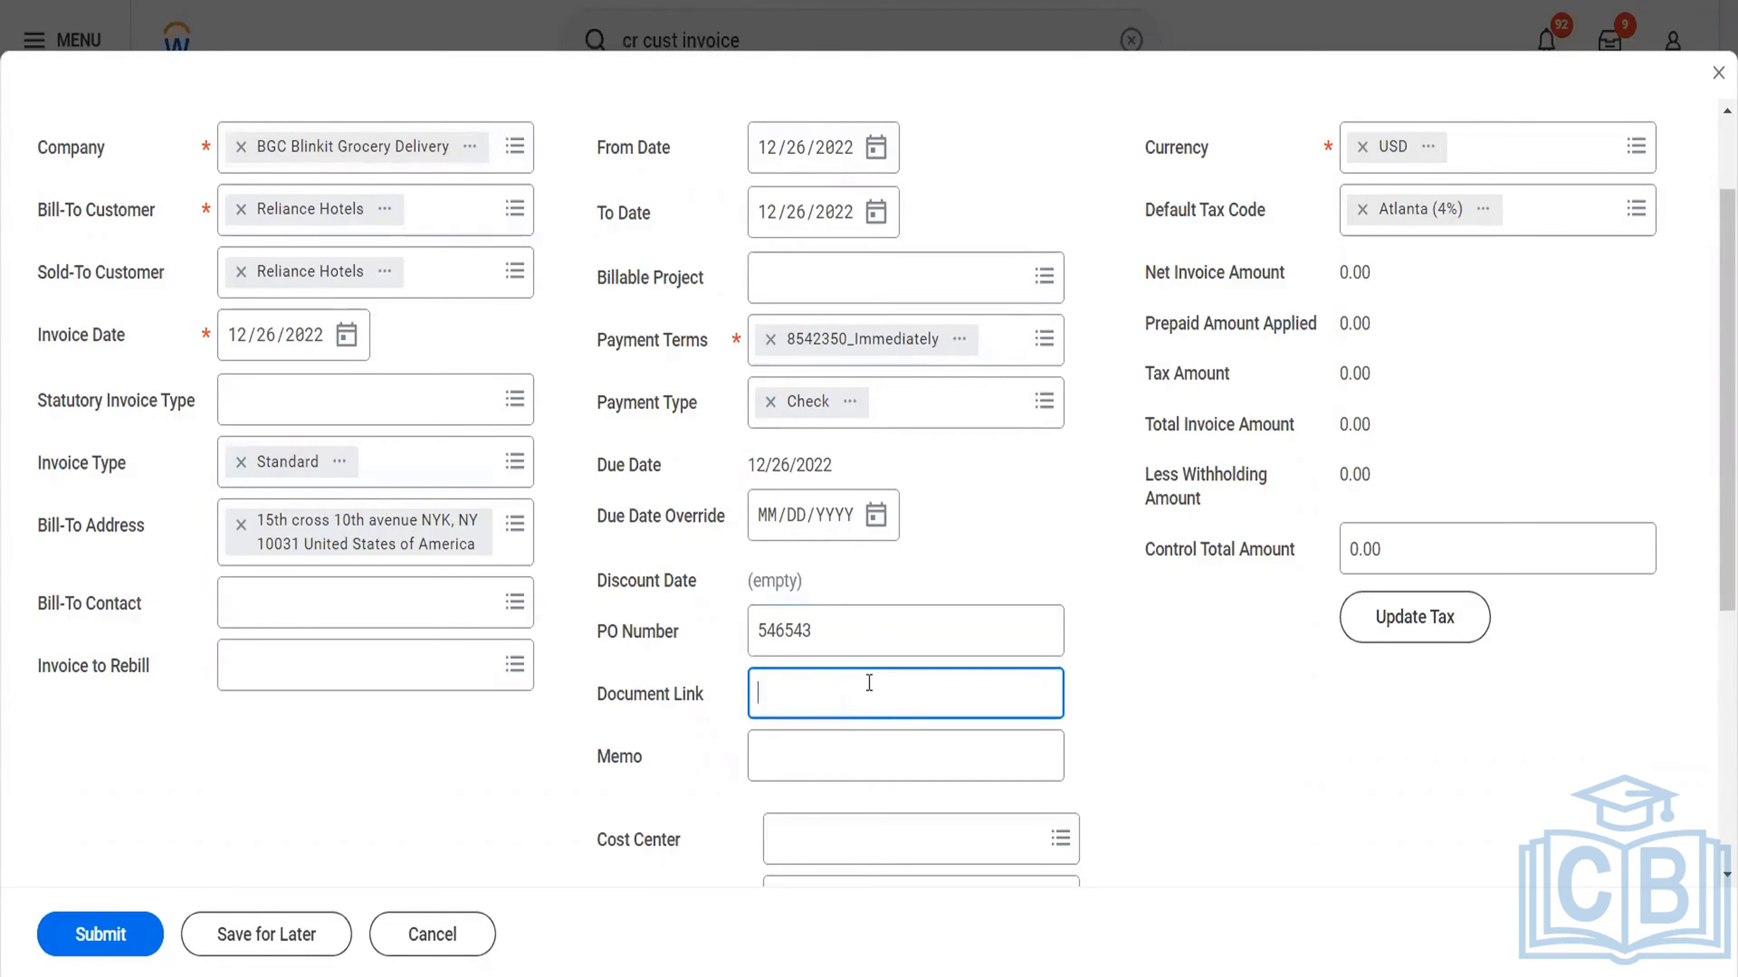
left_click(856, 748)
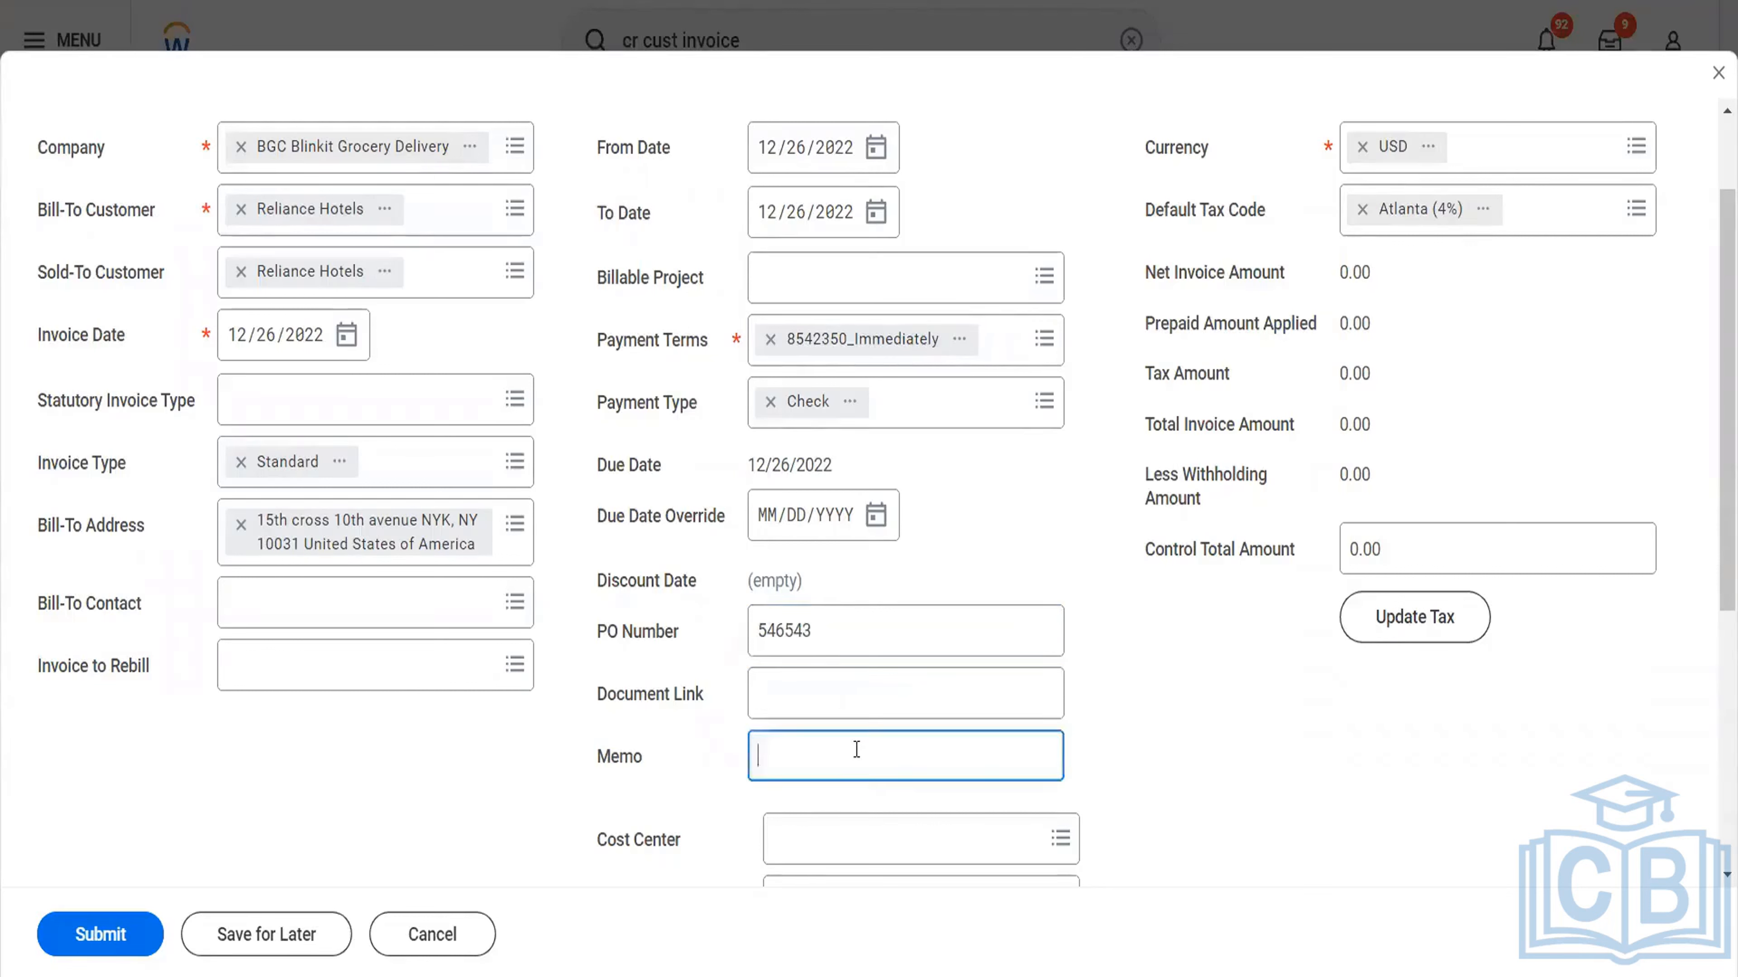
type("Th")
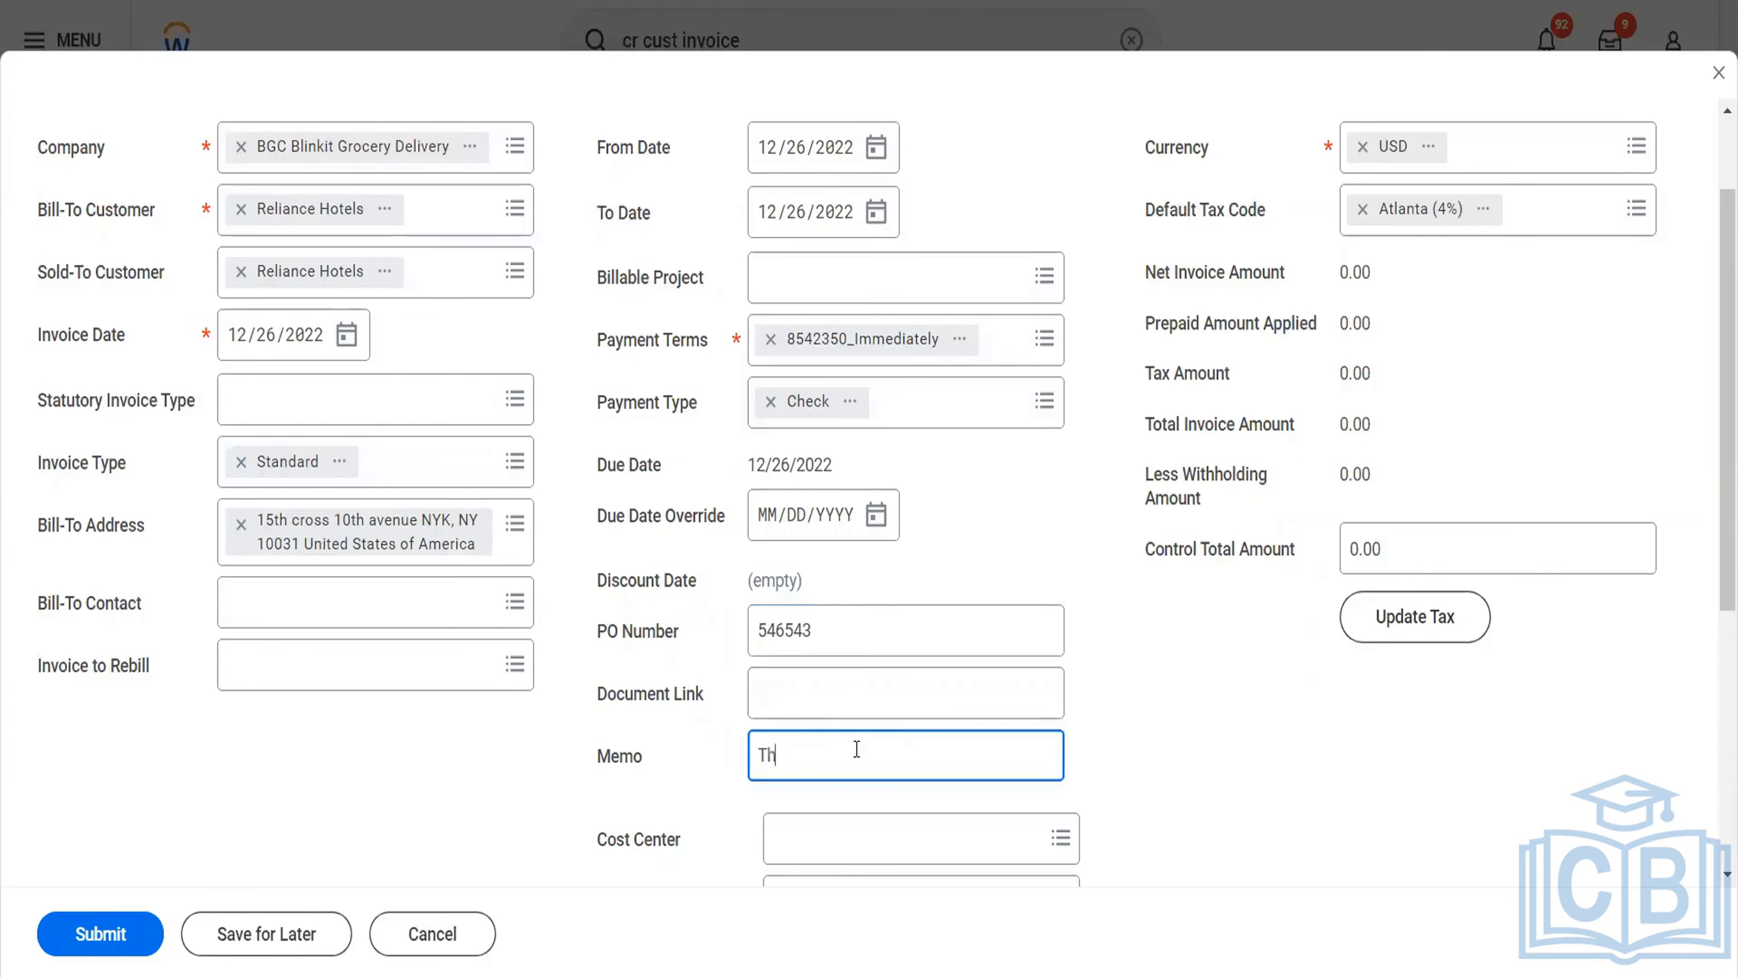
type("is is out")
type(" first customer invoice")
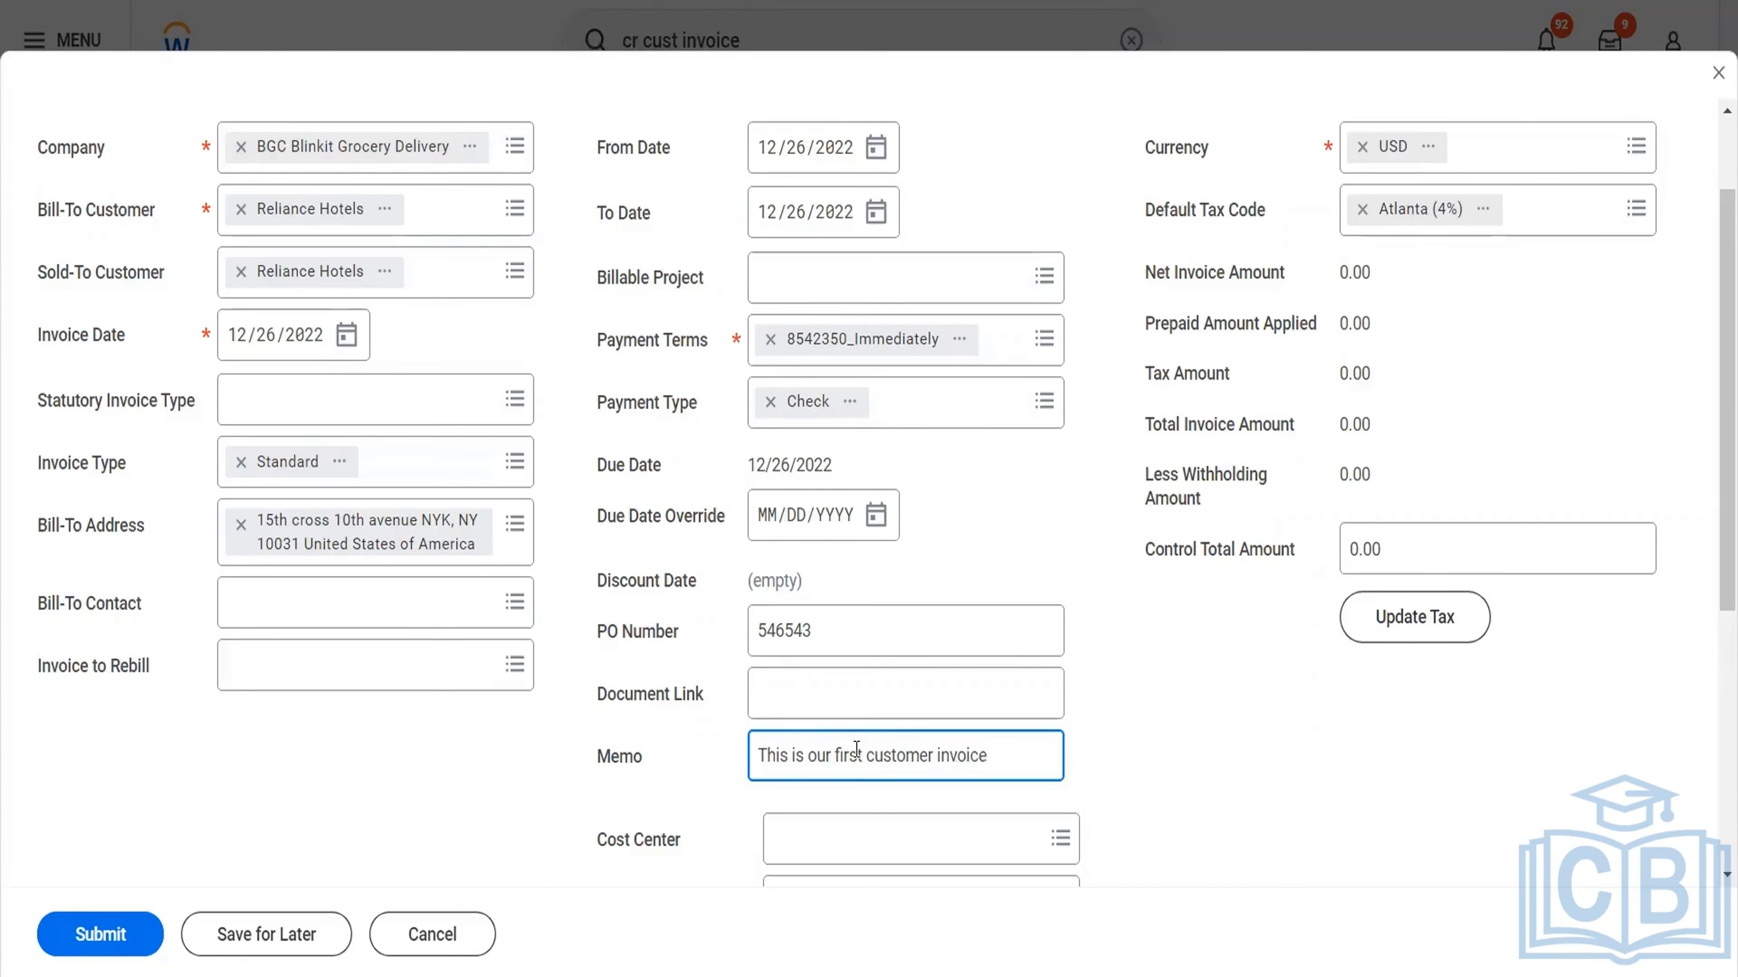
Set the cost center to BIT Blinkit IT by searching for "bit", and check the available additional worktags.
scroll(856, 750, "down", 3)
left_click(830, 678)
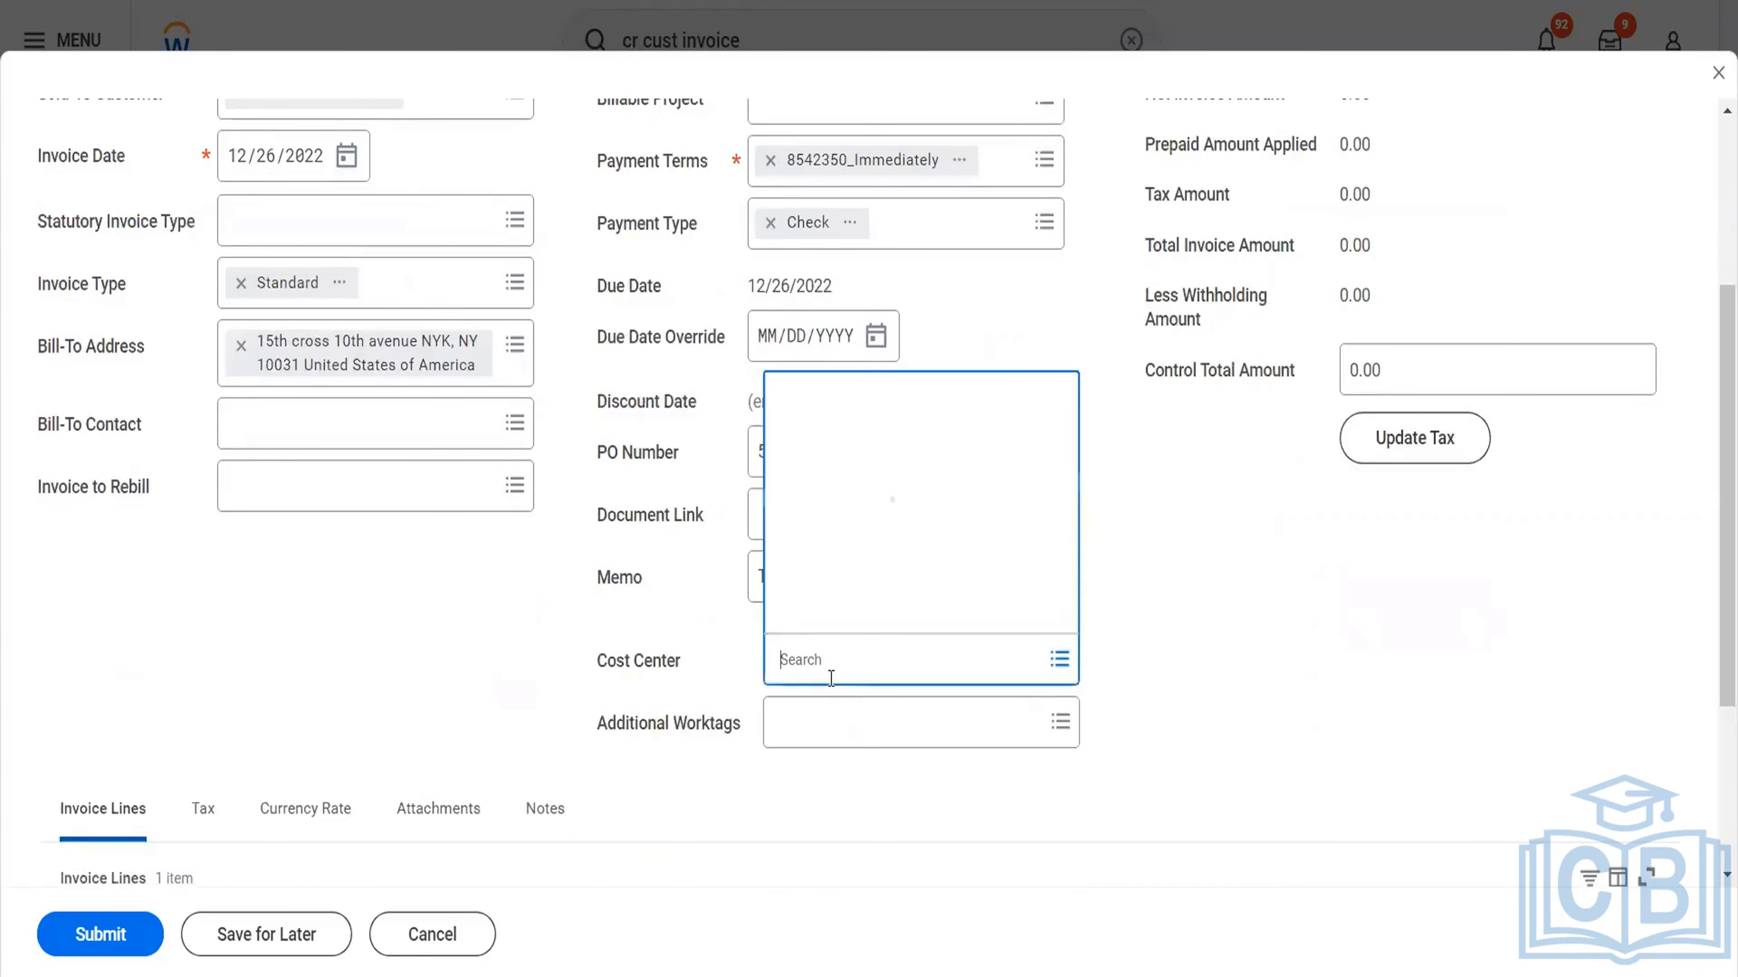
type("bit")
left_click(831, 738)
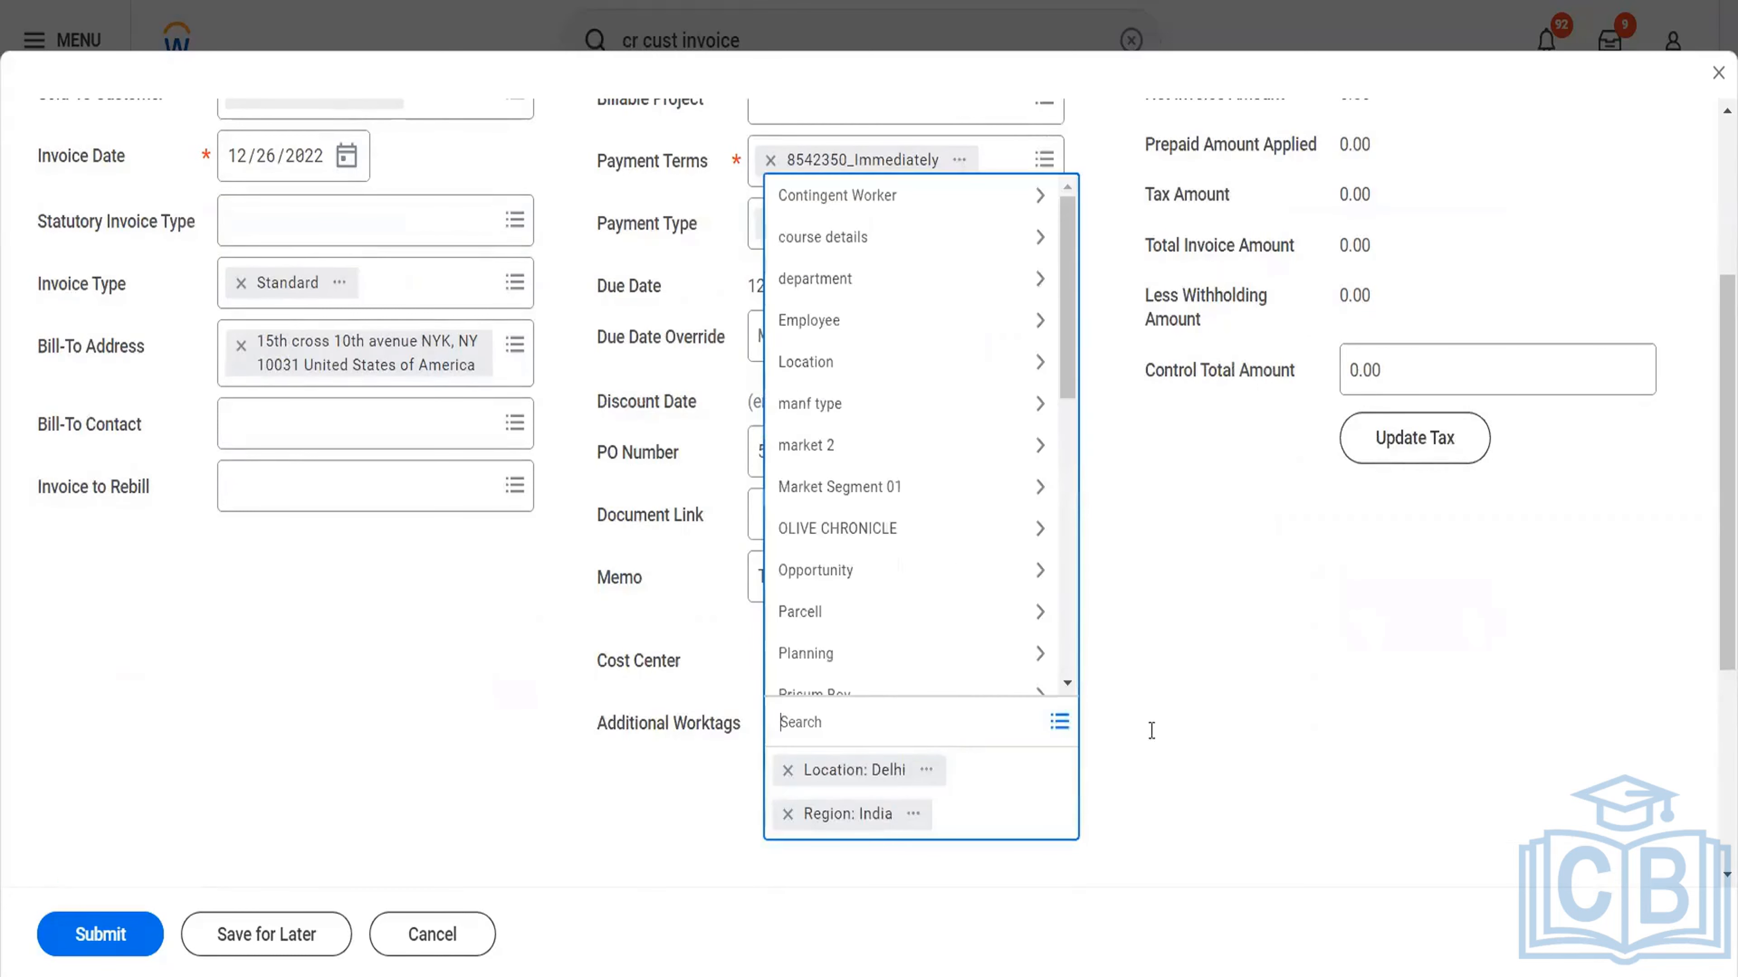
left_click(1091, 727)
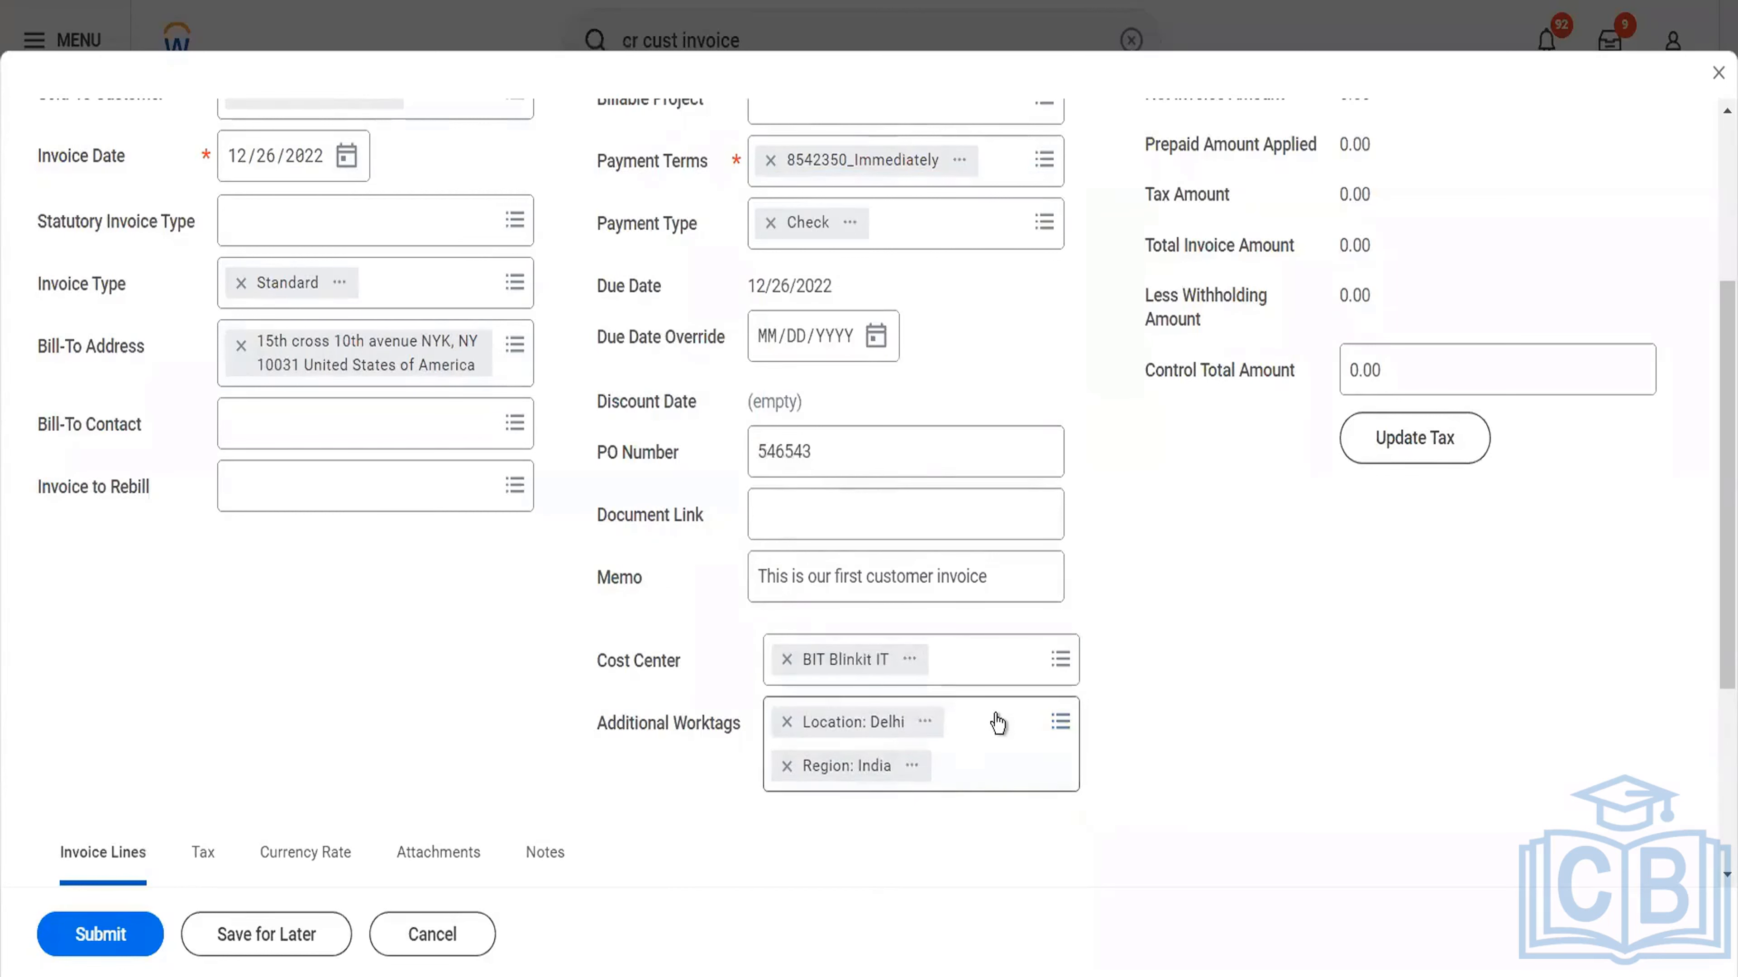
Remove the Atlanta (4%) default tax code and search the currency choices for "eur" without changing the currency.
scroll(997, 723, "up", 5)
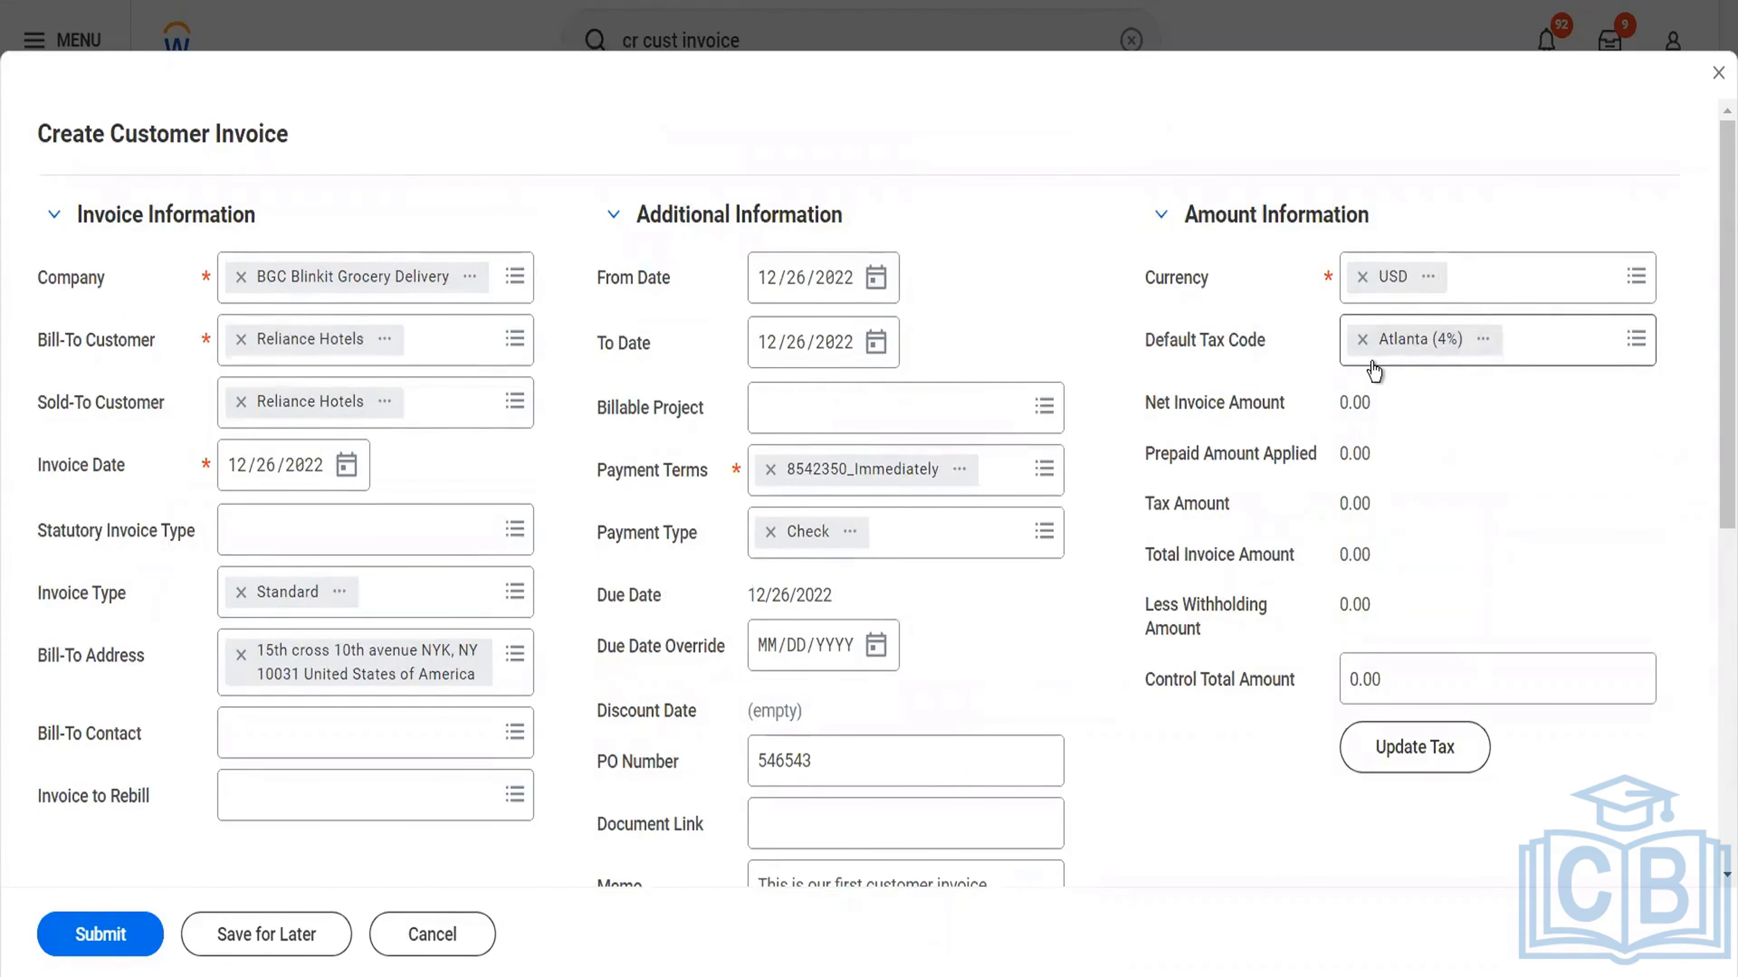
left_click(1362, 339)
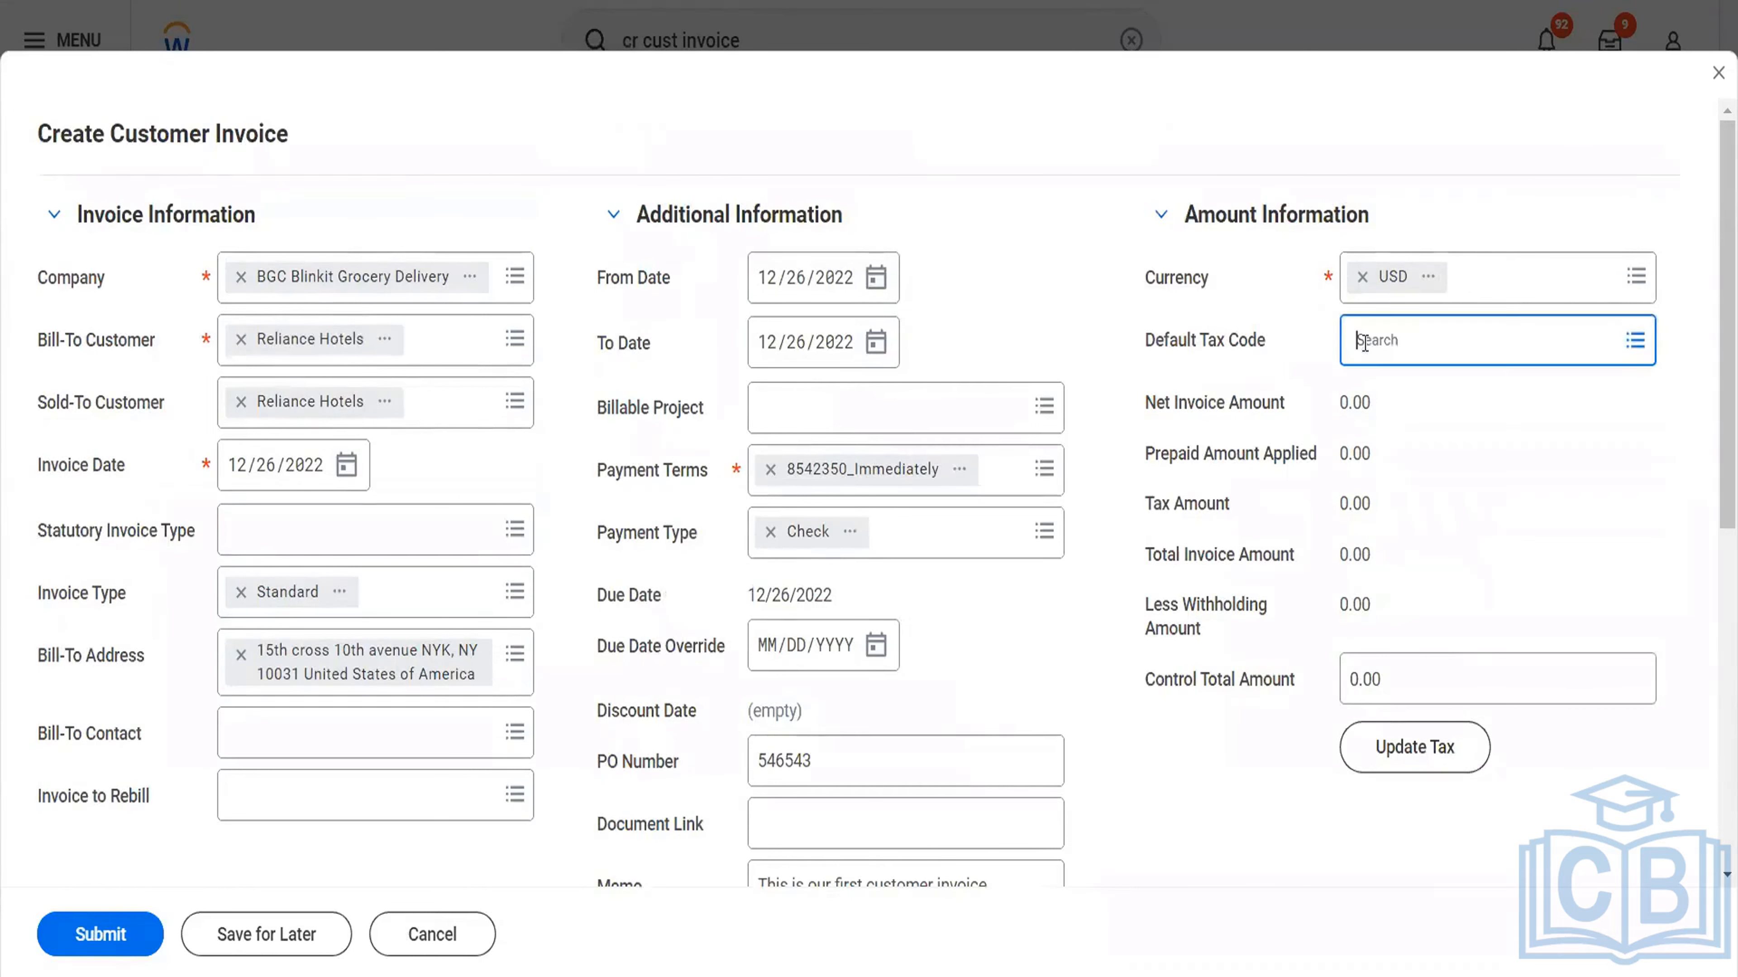
left_click(1482, 289)
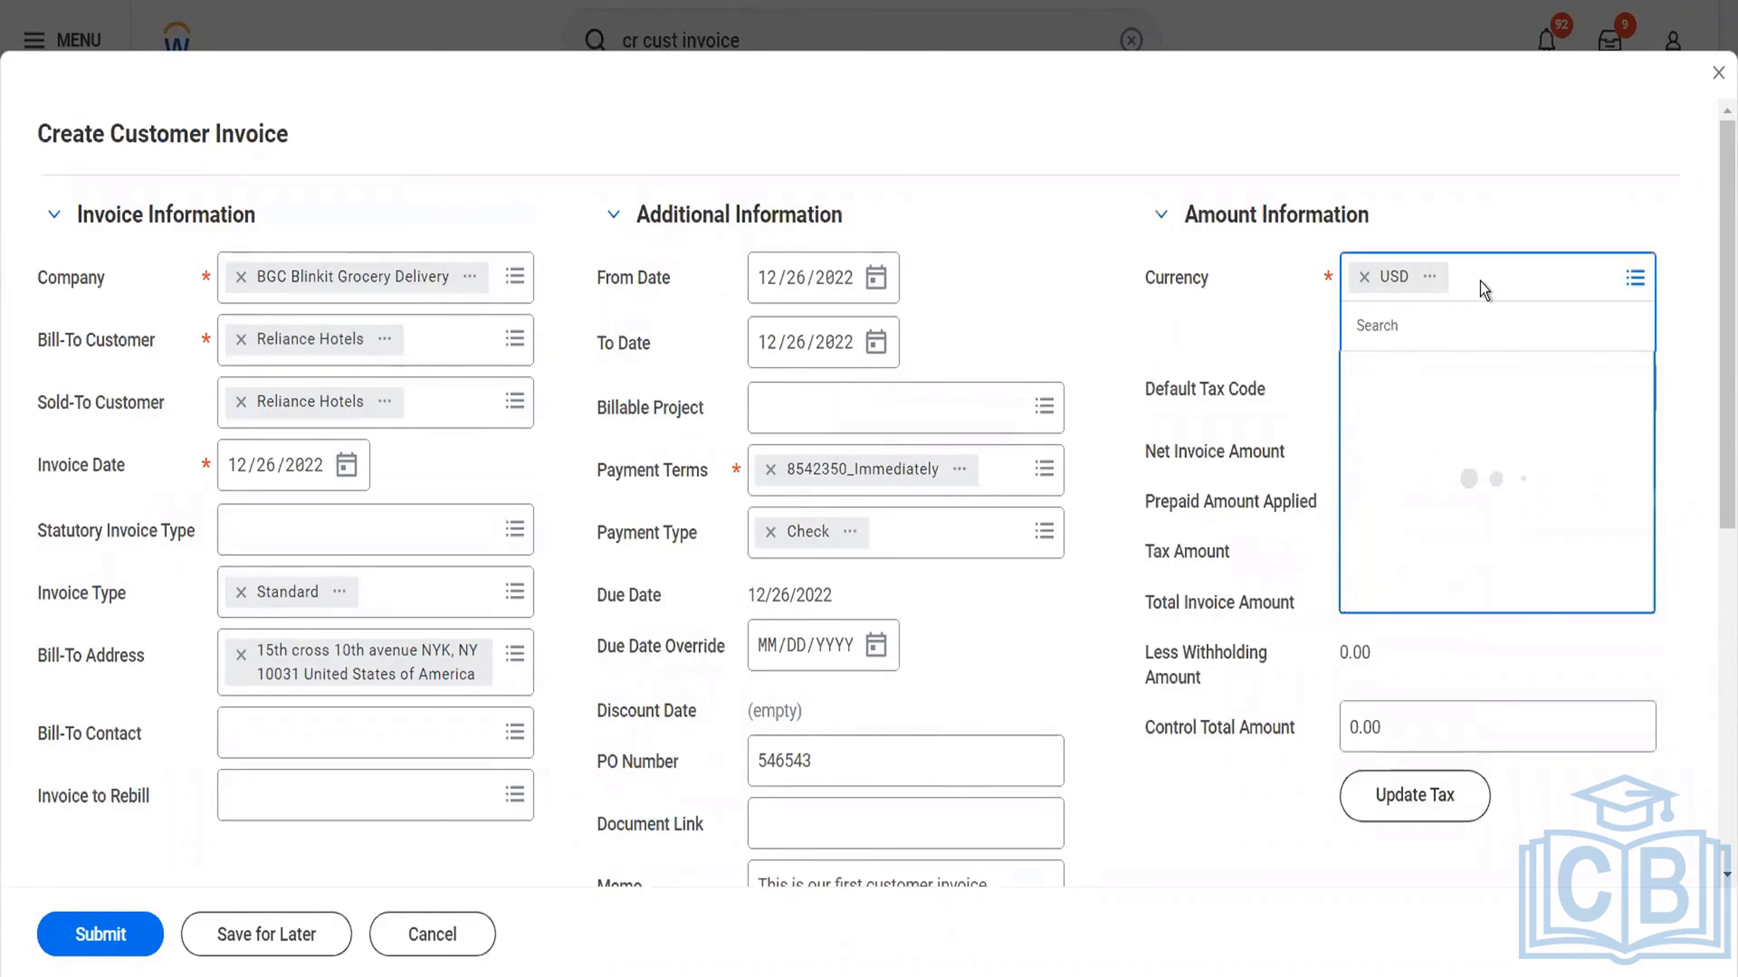
type("eur")
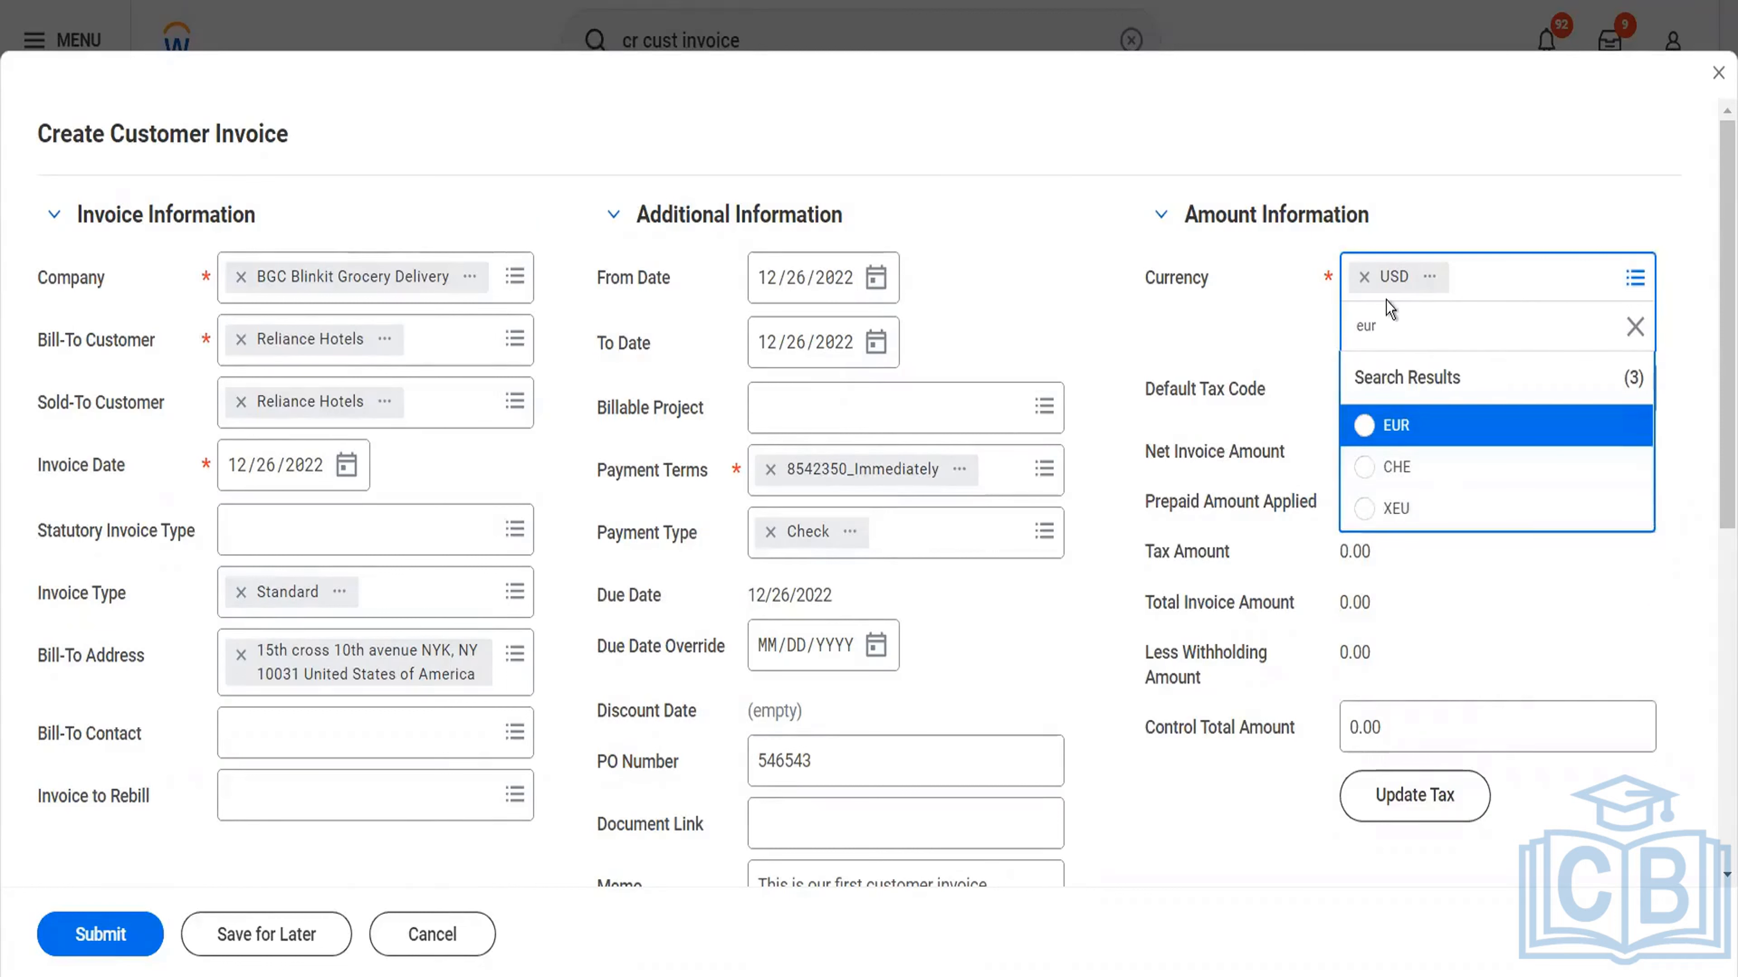
left_click(1262, 515)
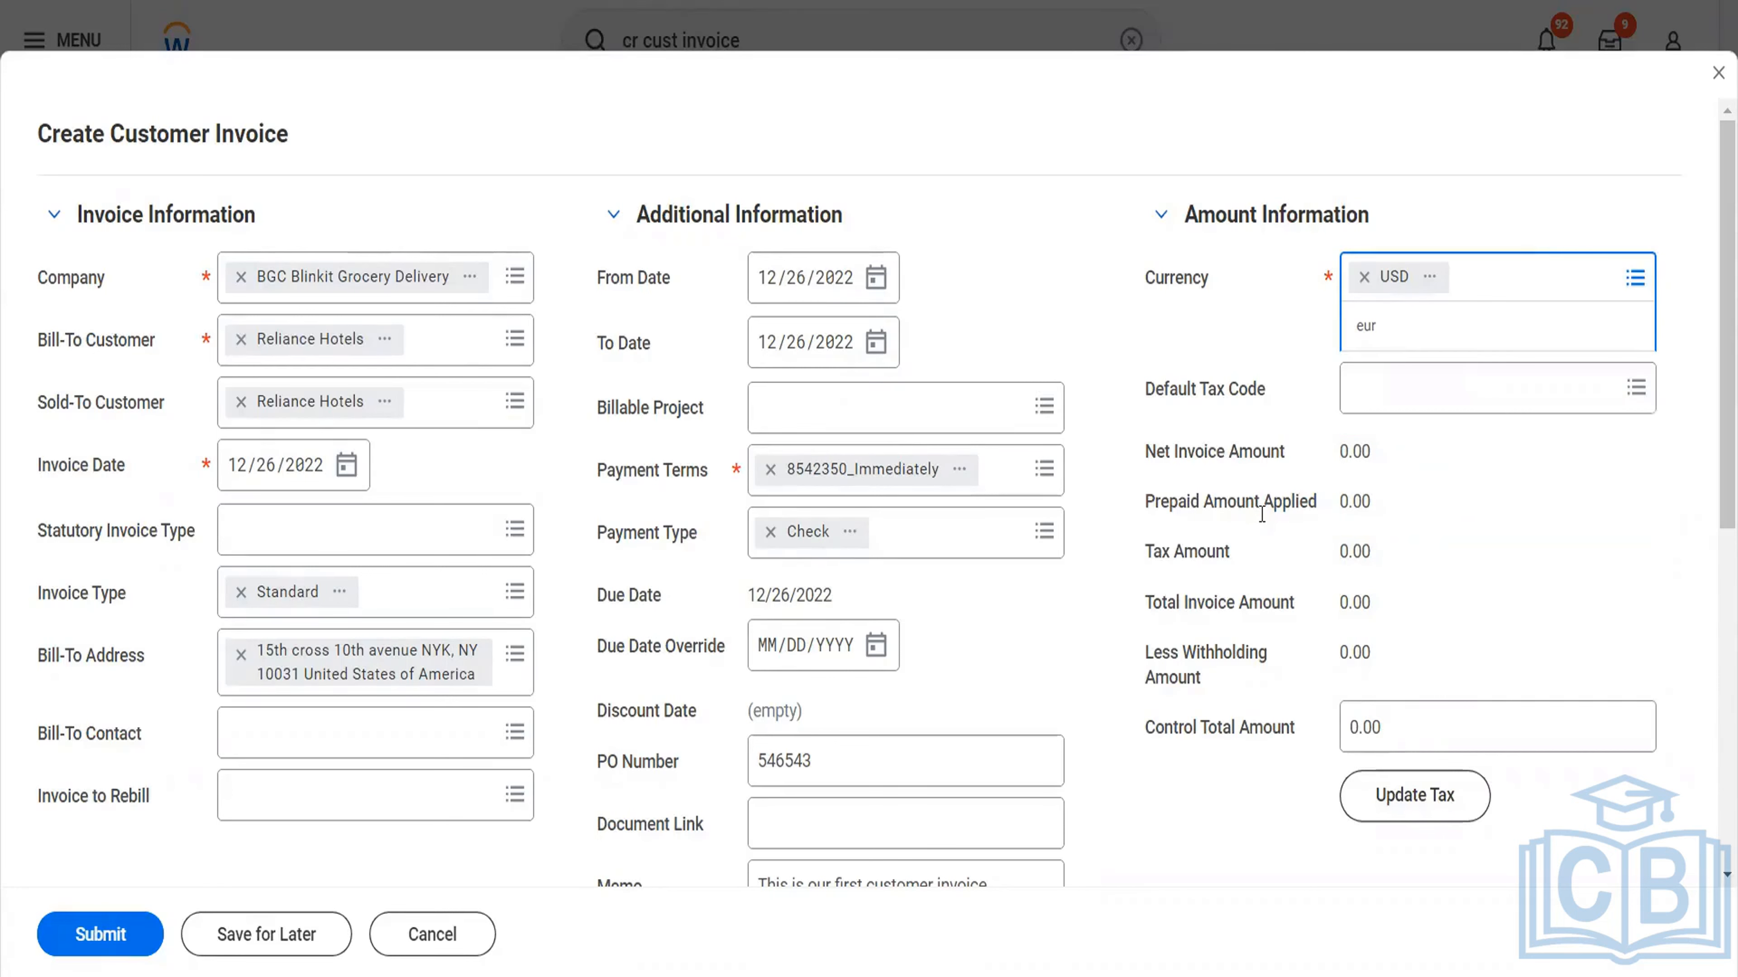
Set the invoice's control total amount to 20,000.00.
scroll(1262, 522, "down", 4)
left_click(1397, 395)
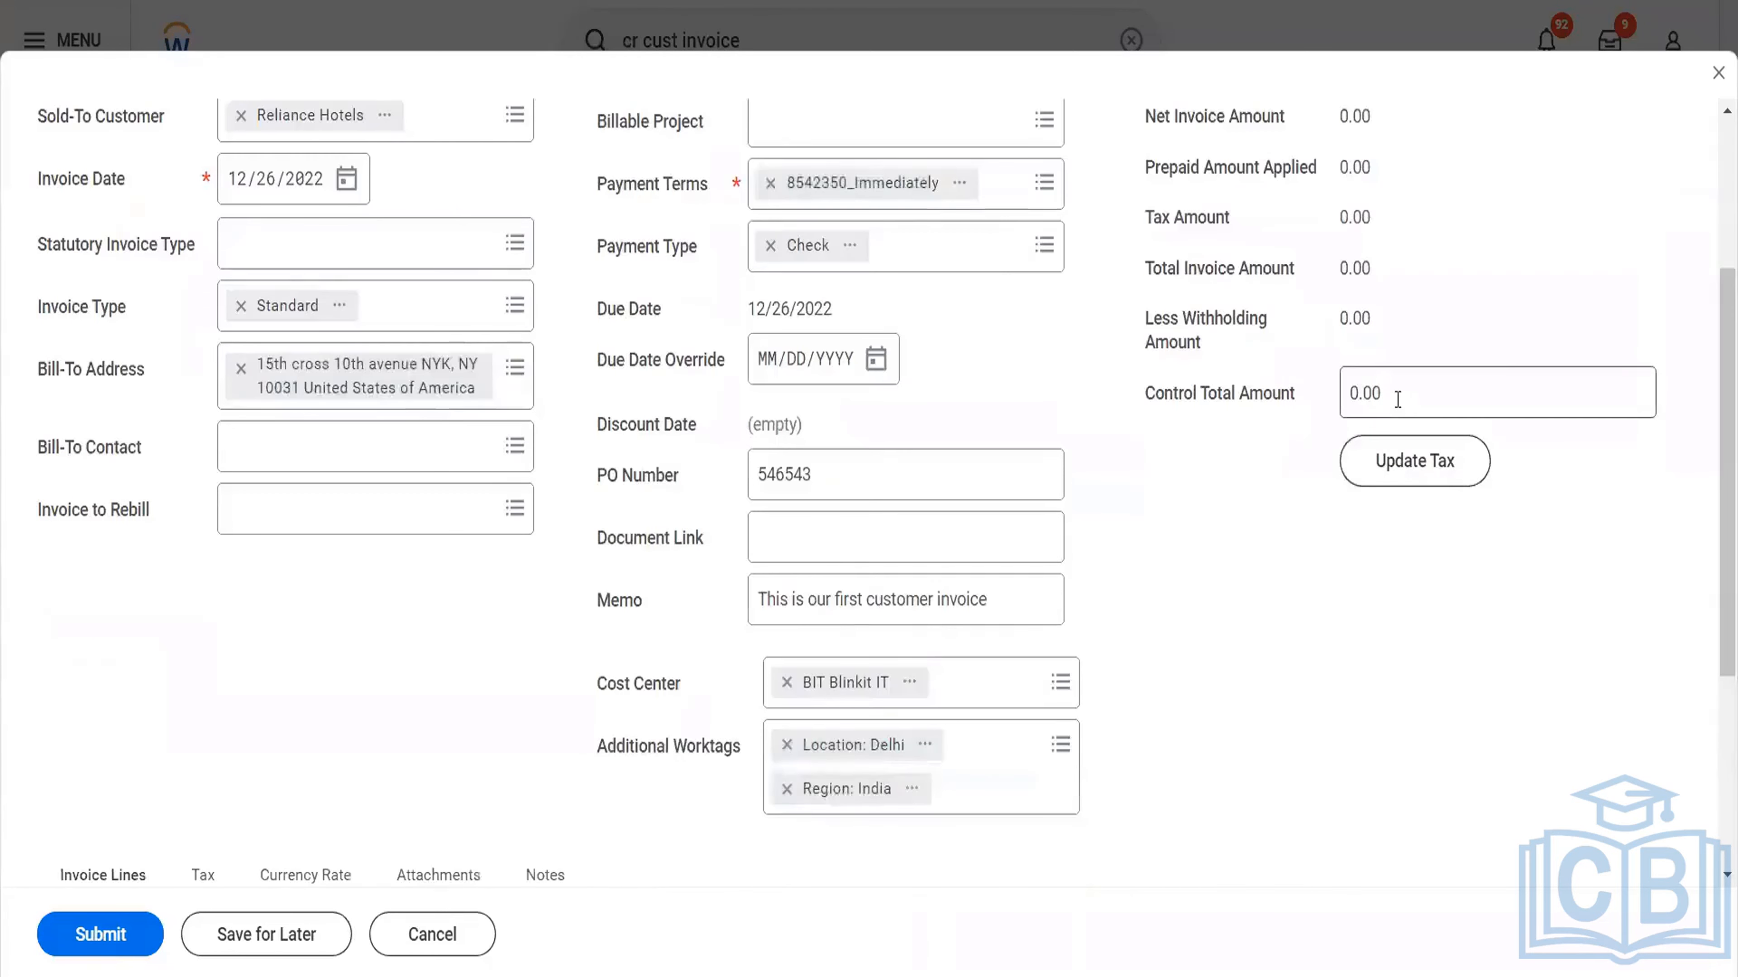
left_click_drag(1397, 398, 1358, 397)
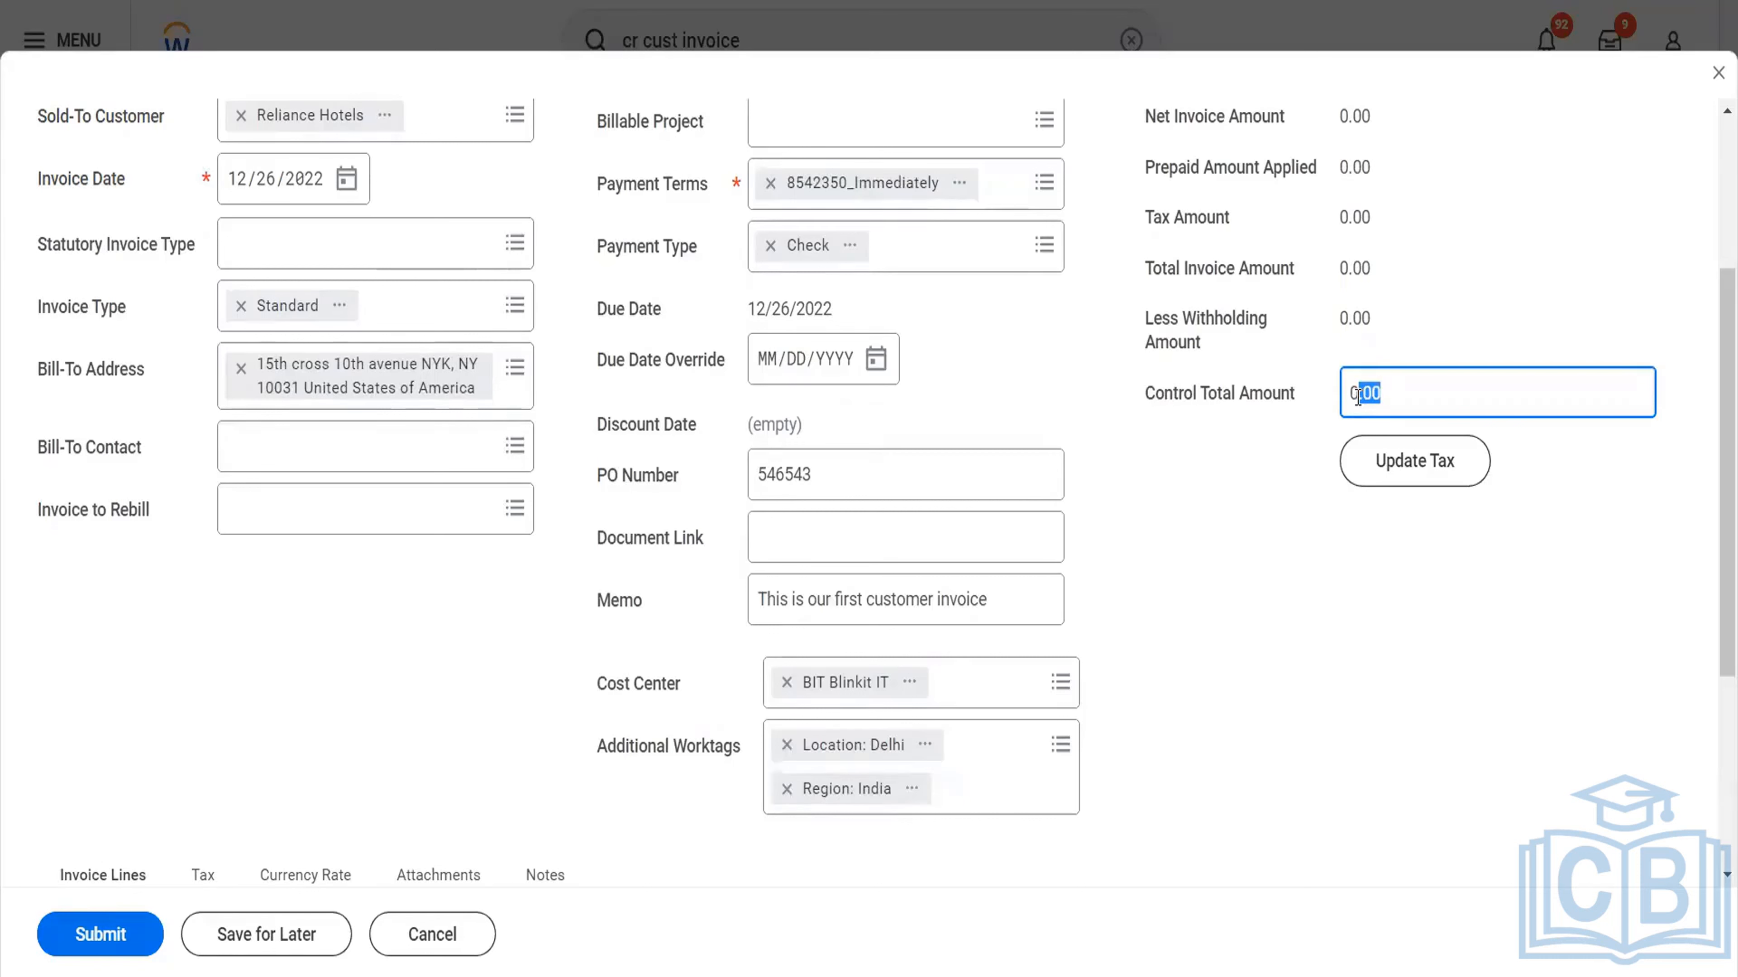
key("BackSpace")
key("BackSpace")
type("20000")
key("Tab")
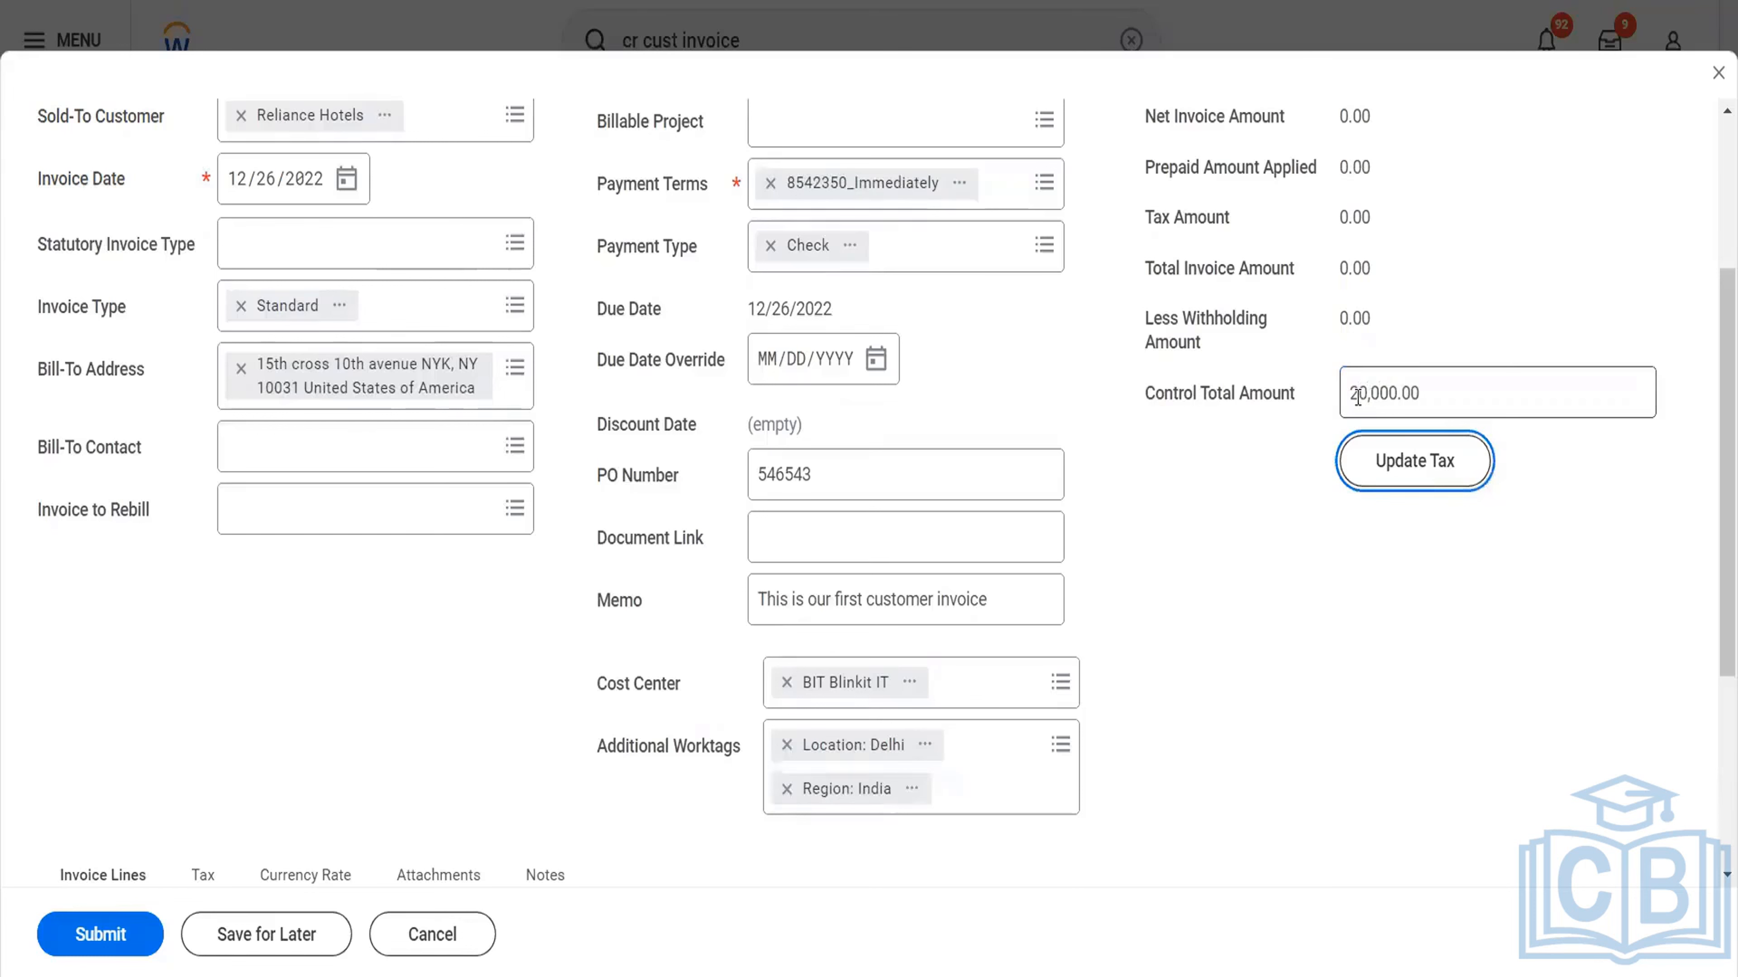
scroll(1357, 398, "down", 4)
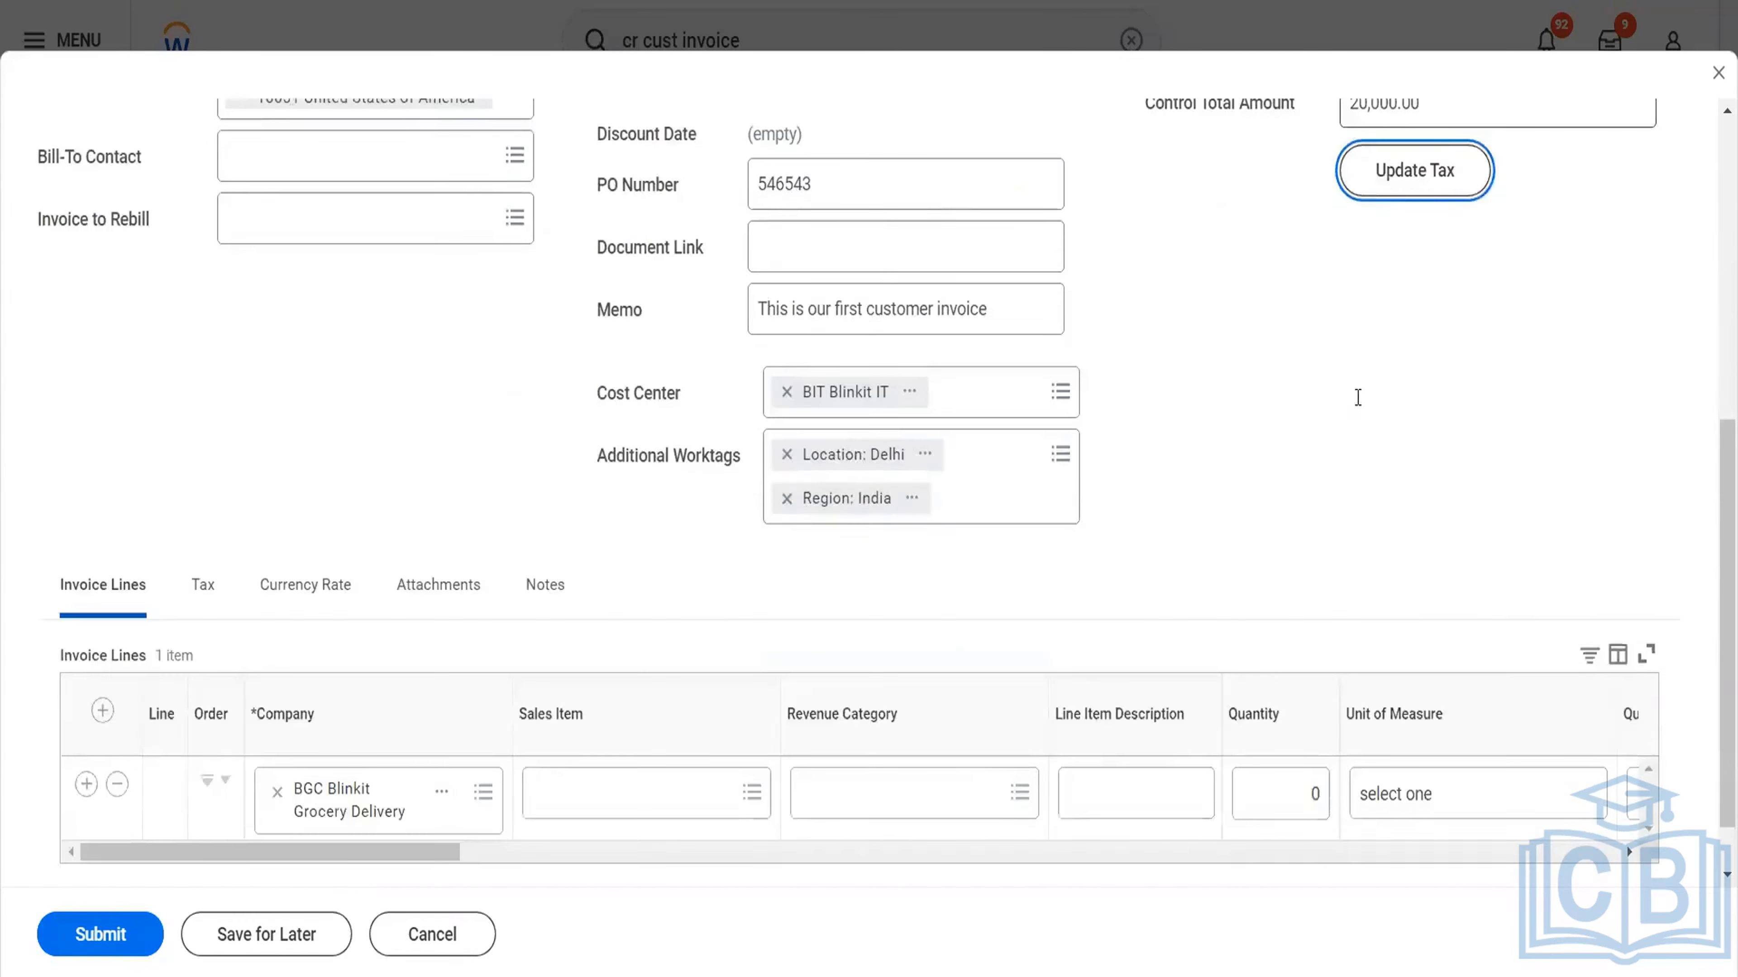
scroll(1357, 397, "down", 1)
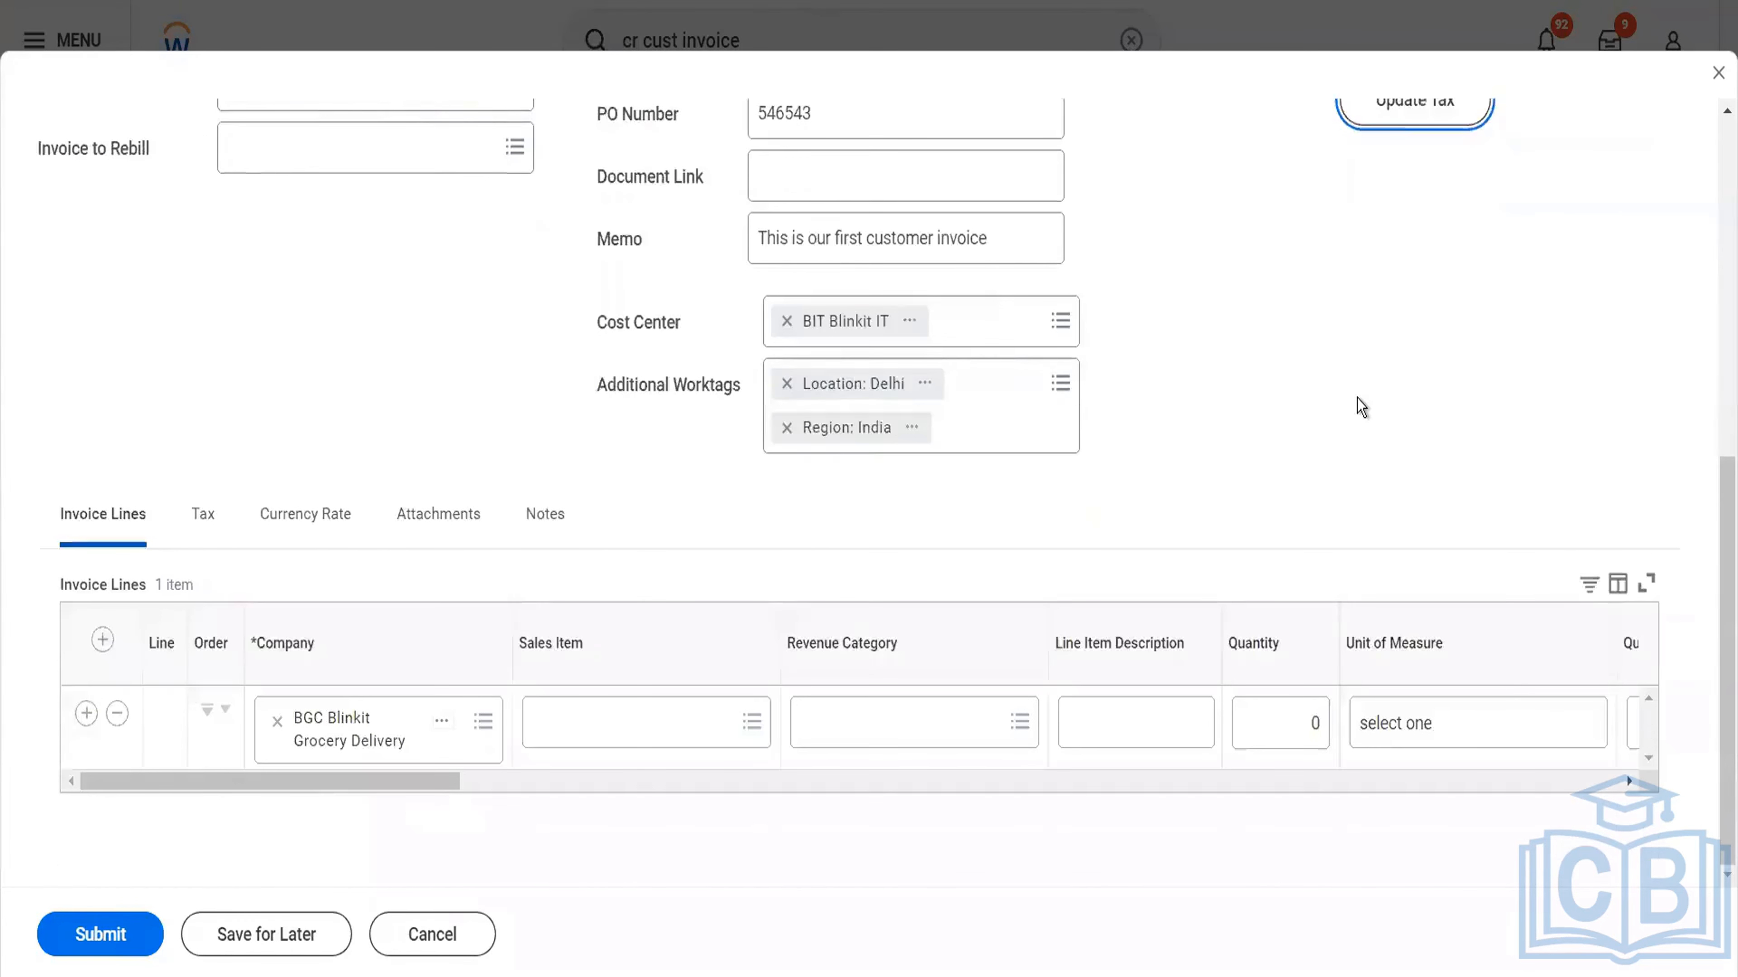
Set the invoice line's sales item to Pack of Biscuits by searching for "biscuit", and check the line's amounts against the invoice totals.
left_click(689, 739)
left_click(689, 738)
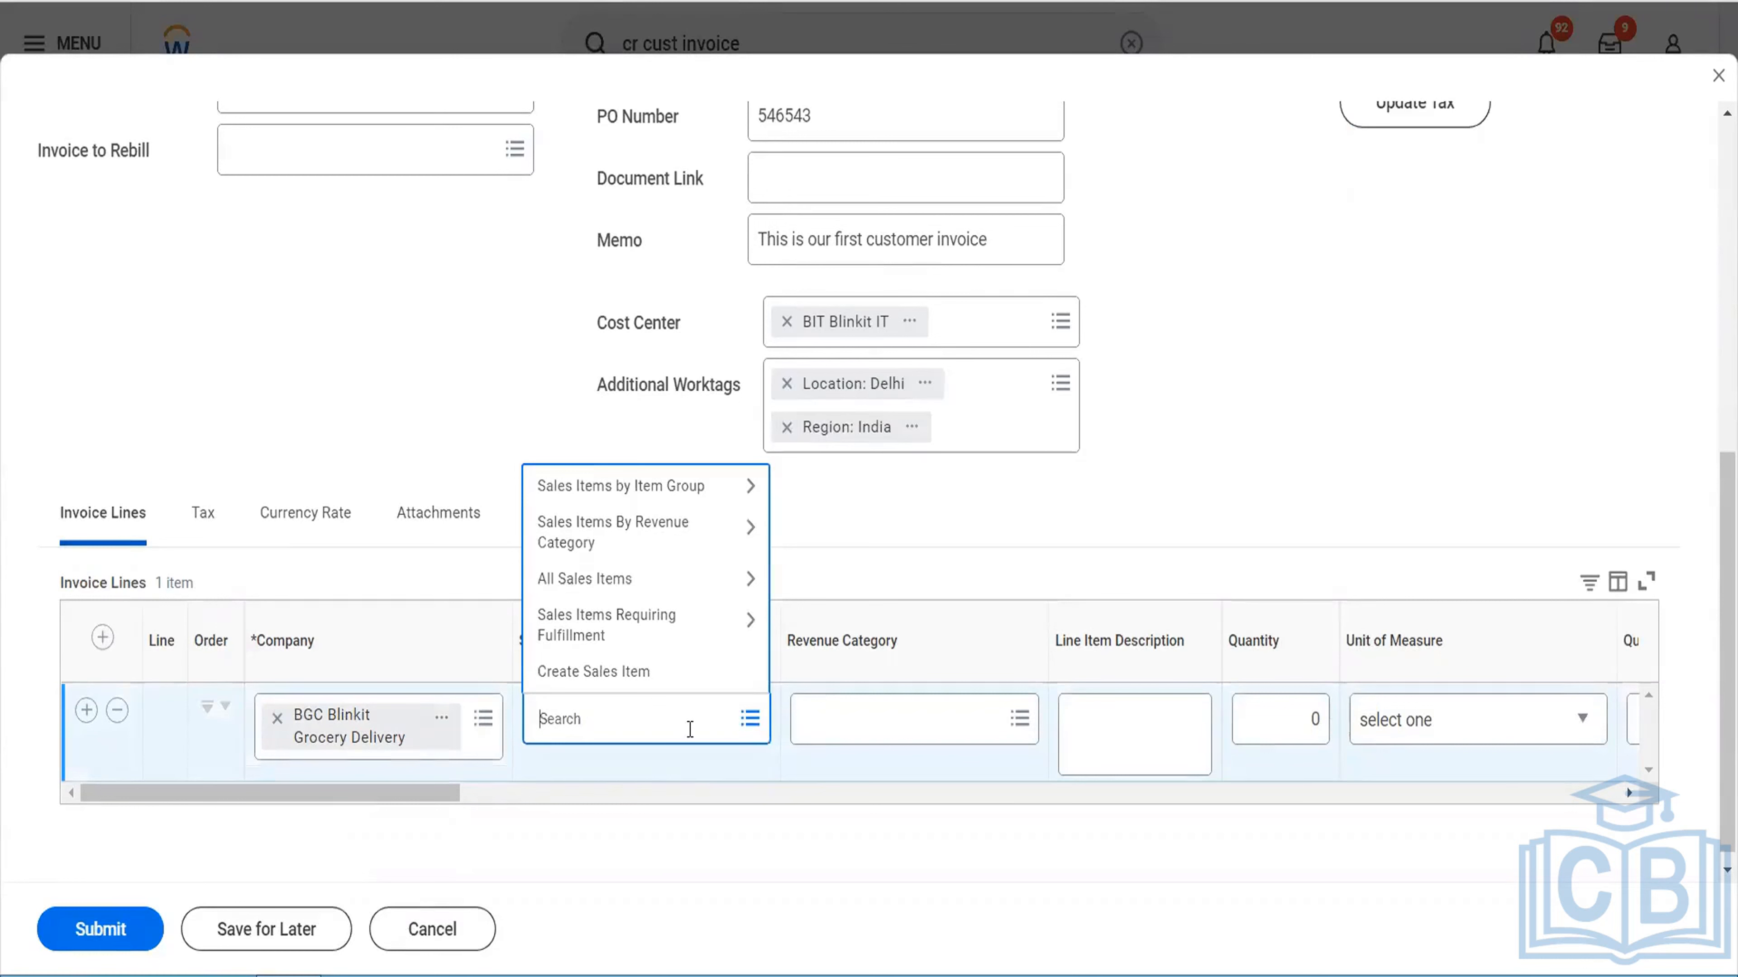
type("biscuit")
key("Return")
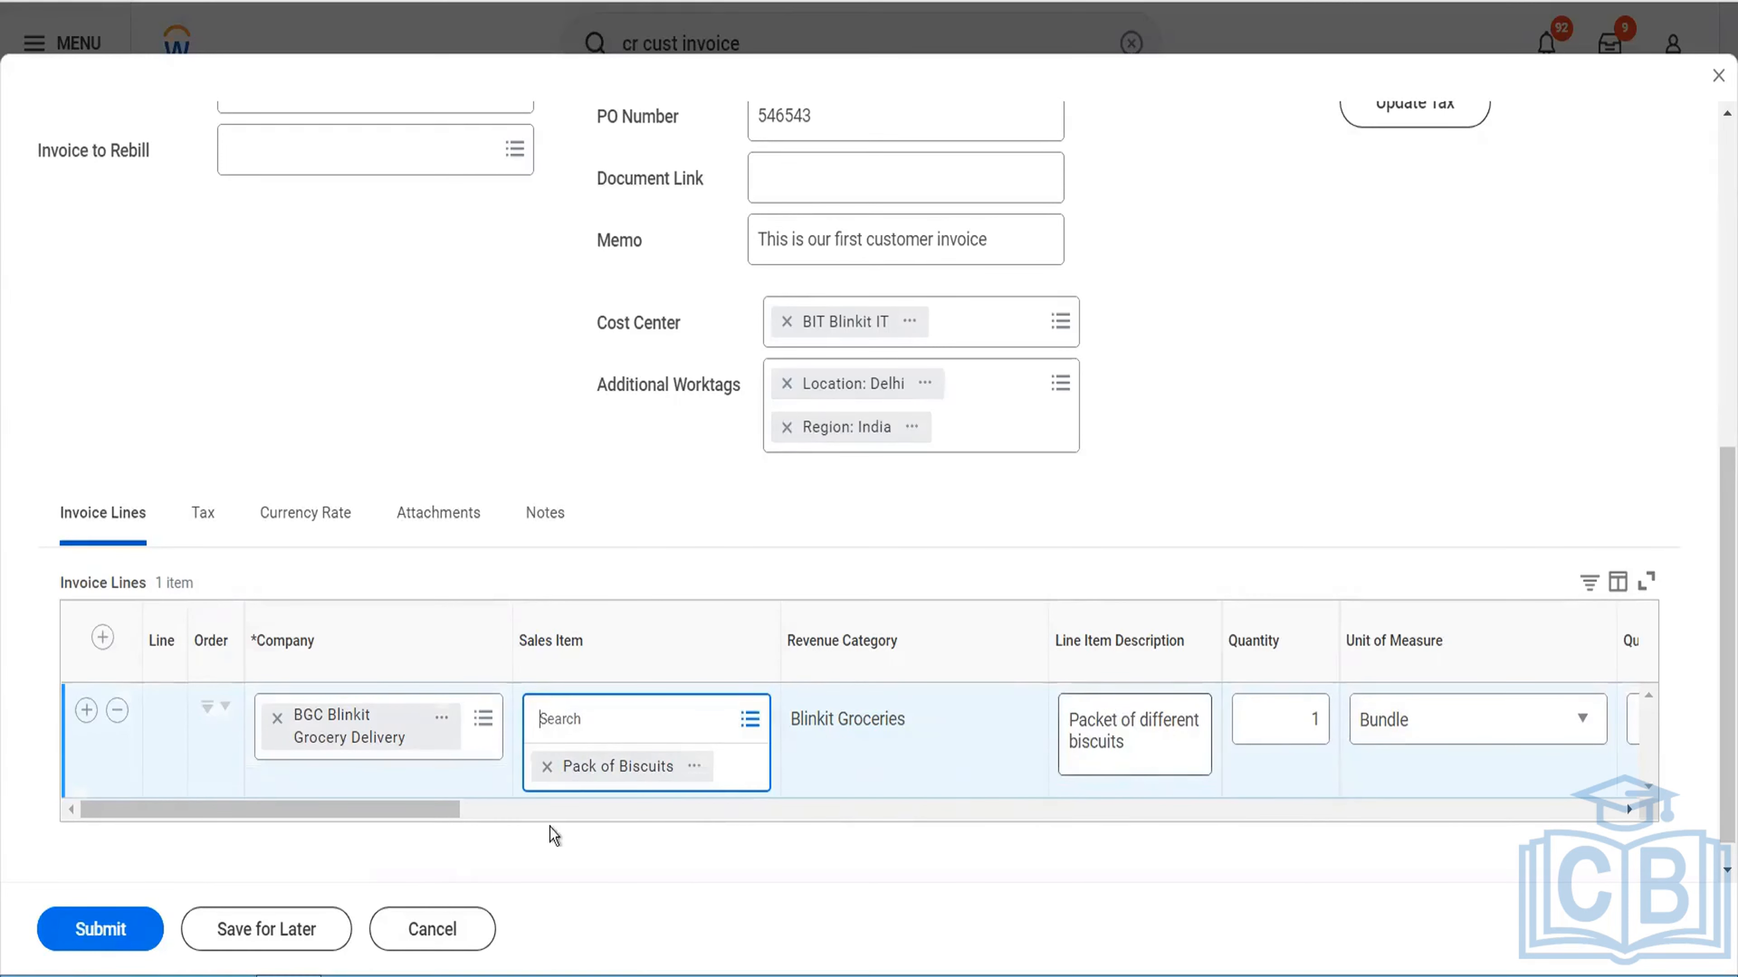
left_click_drag(450, 815, 595, 811)
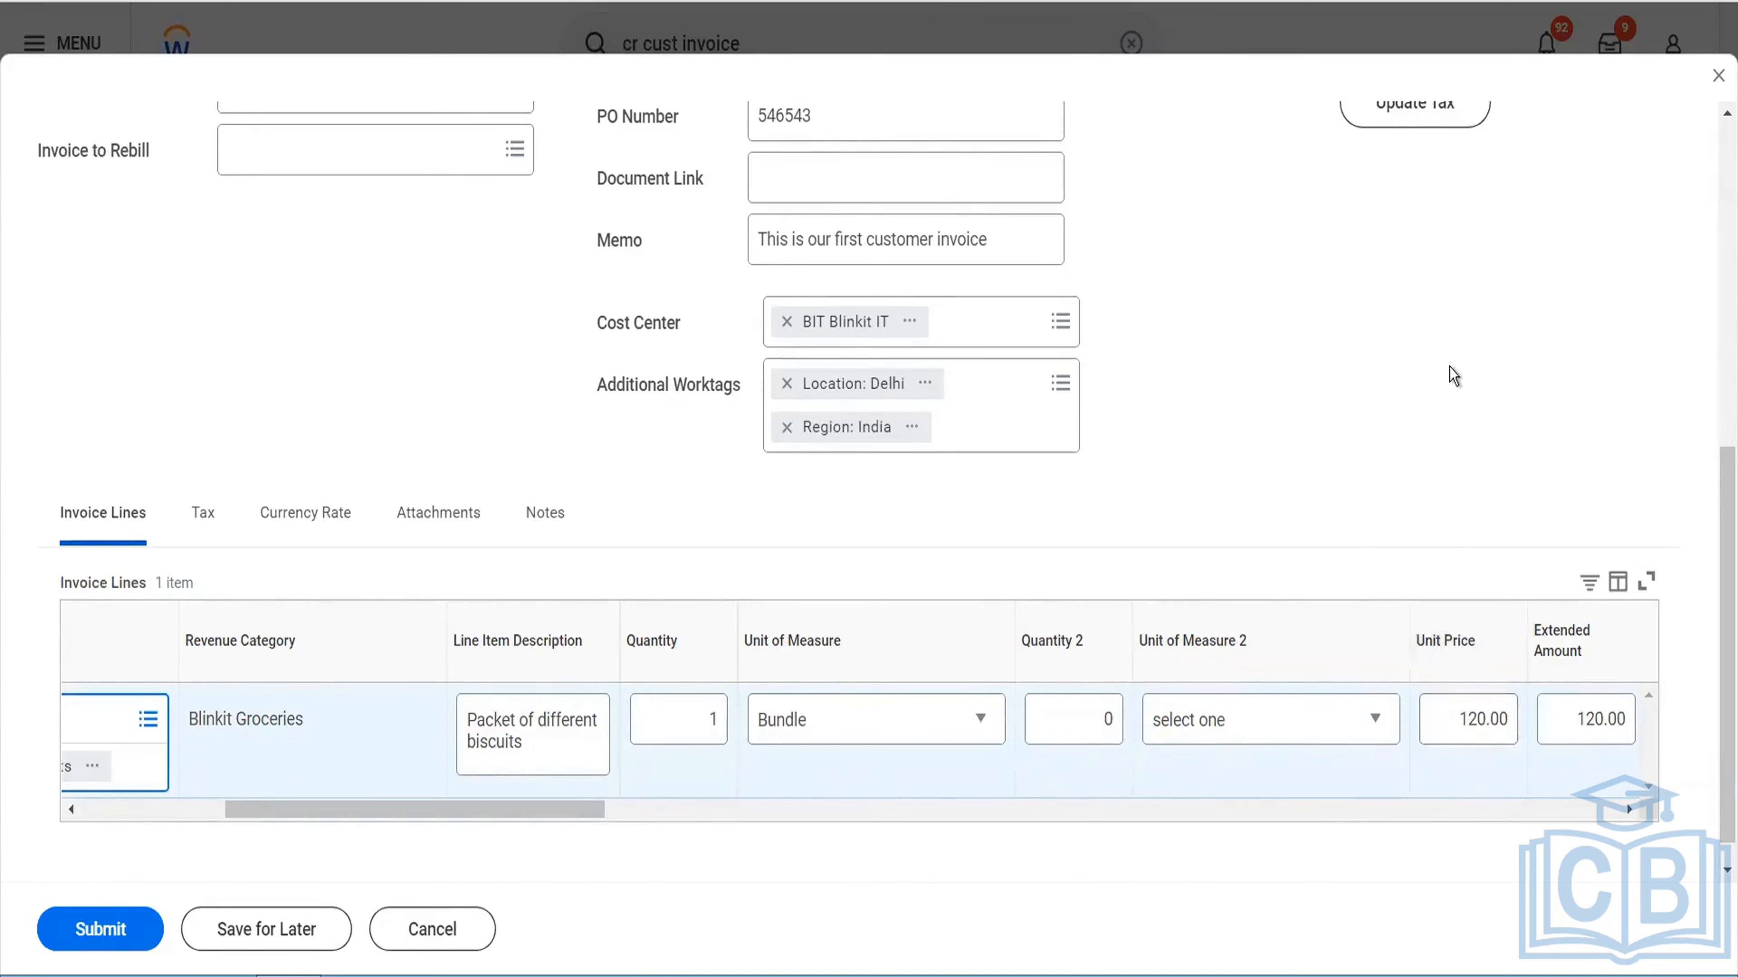
scroll(1454, 376, "up", 5)
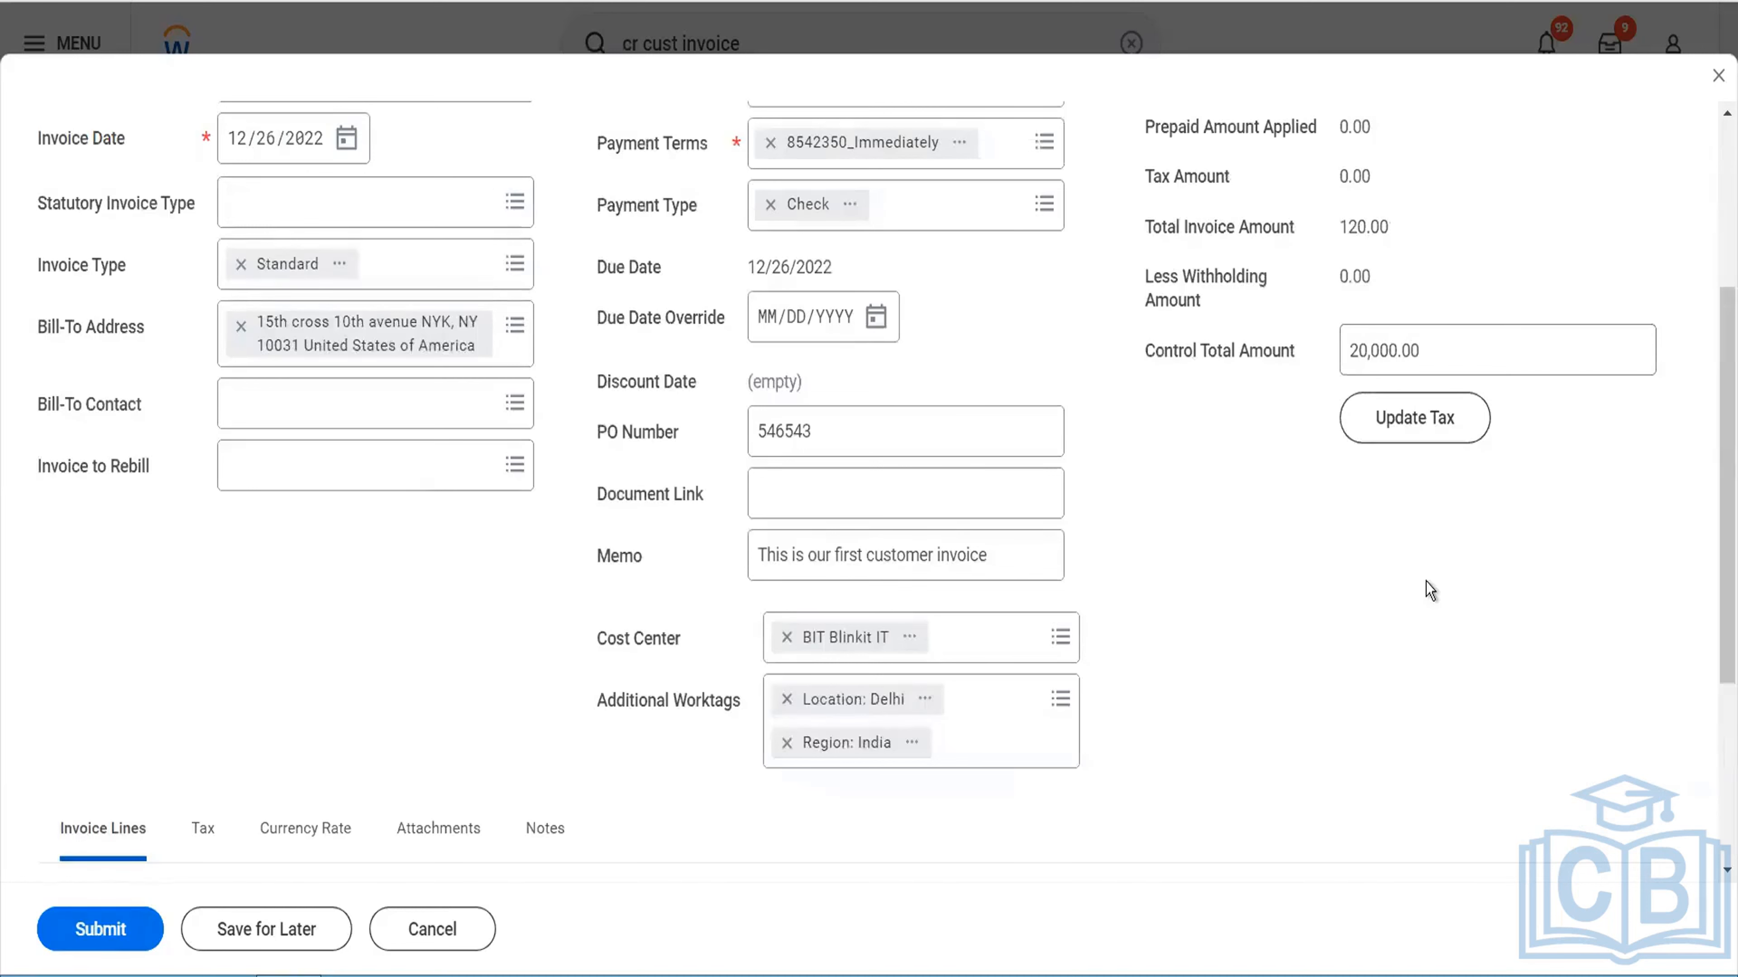
scroll(1427, 590, "down", 5)
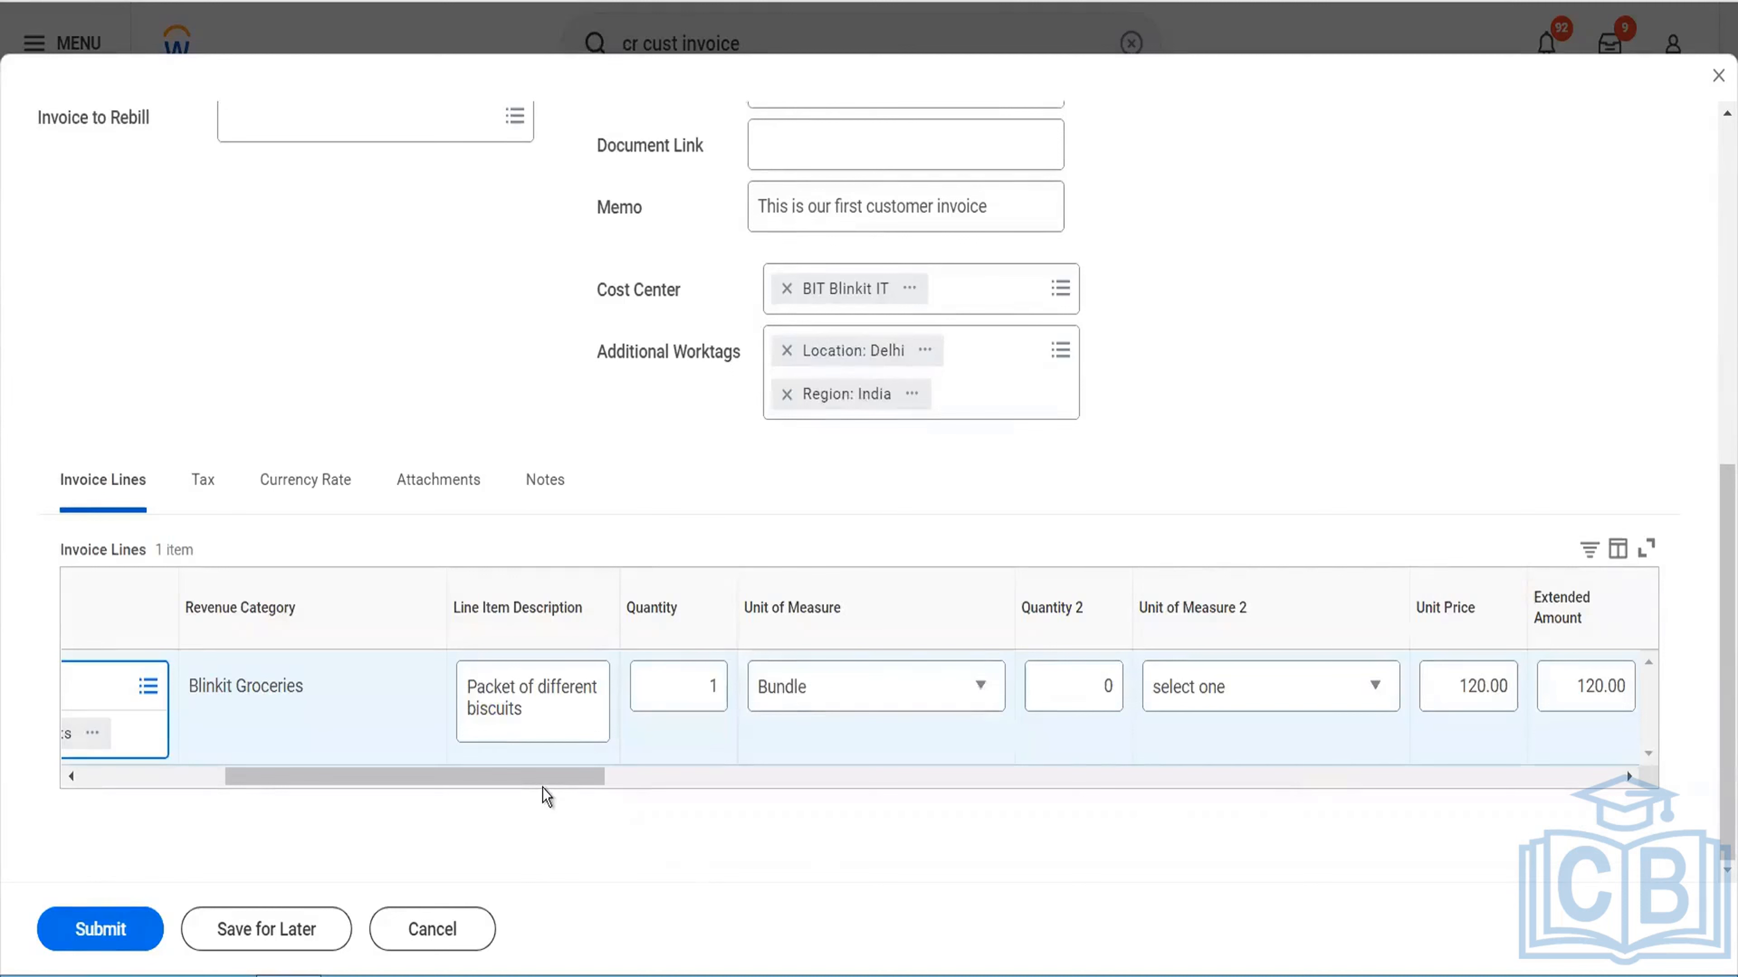
Set Unit of Measure 2 on the biscuits invoice line to Box.
left_click_drag(550, 780, 648, 786)
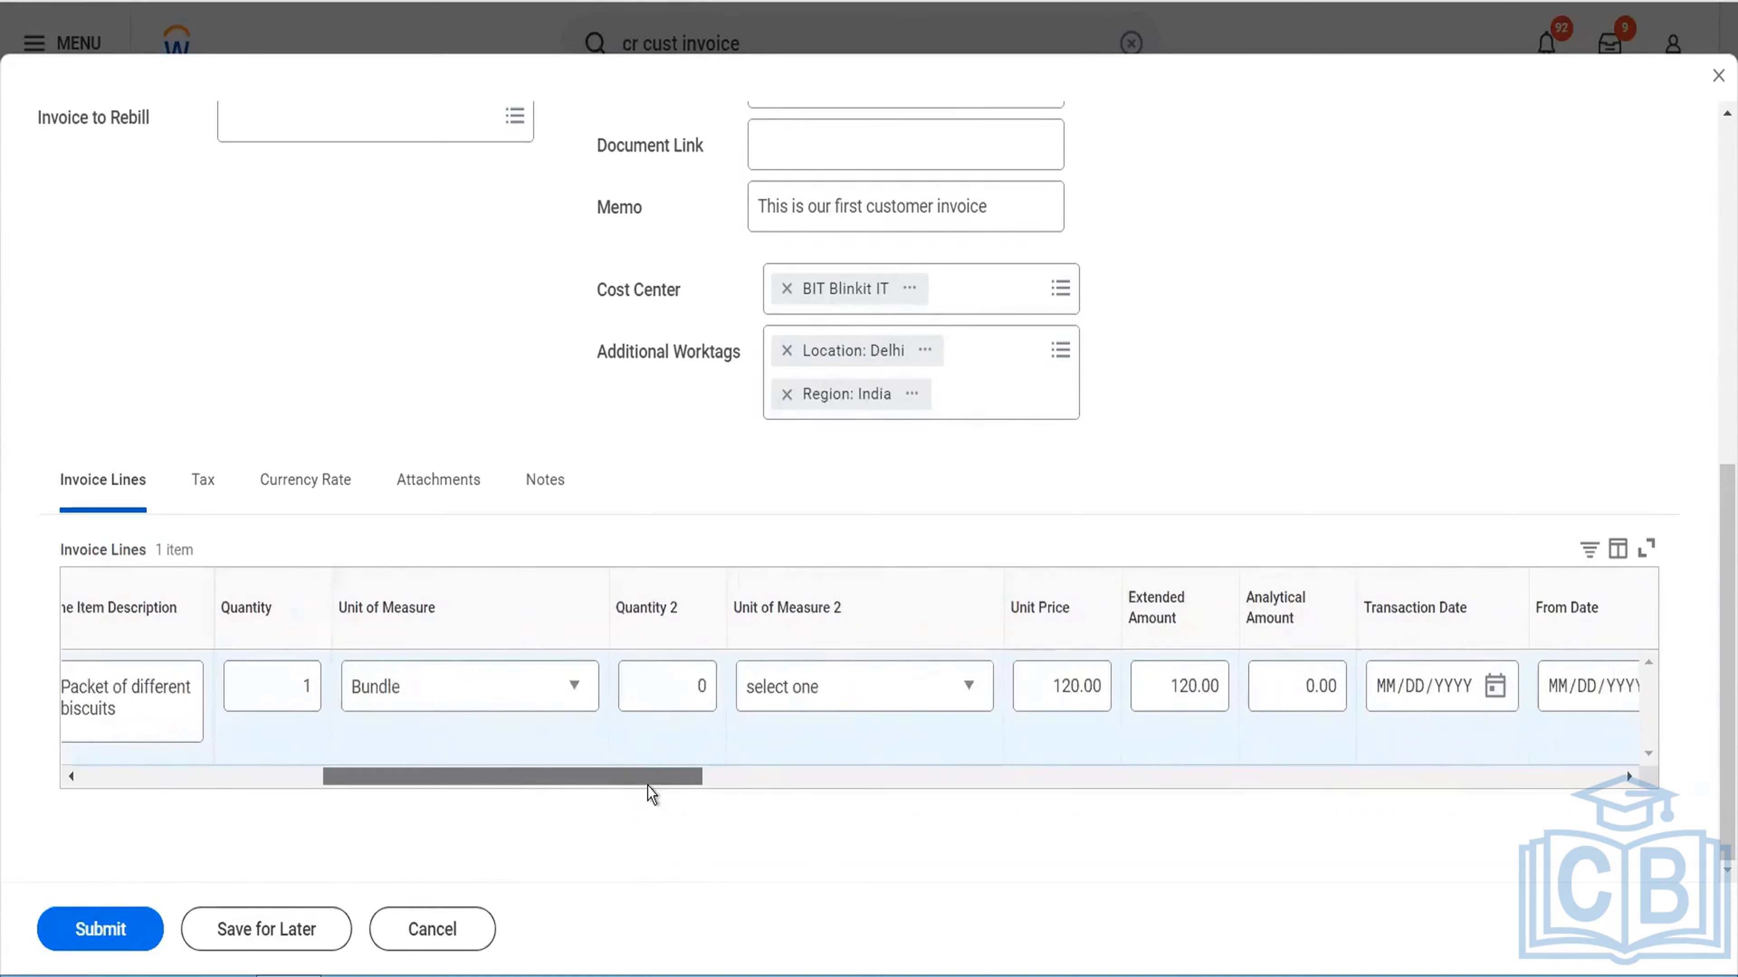
left_click_drag(647, 786, 676, 786)
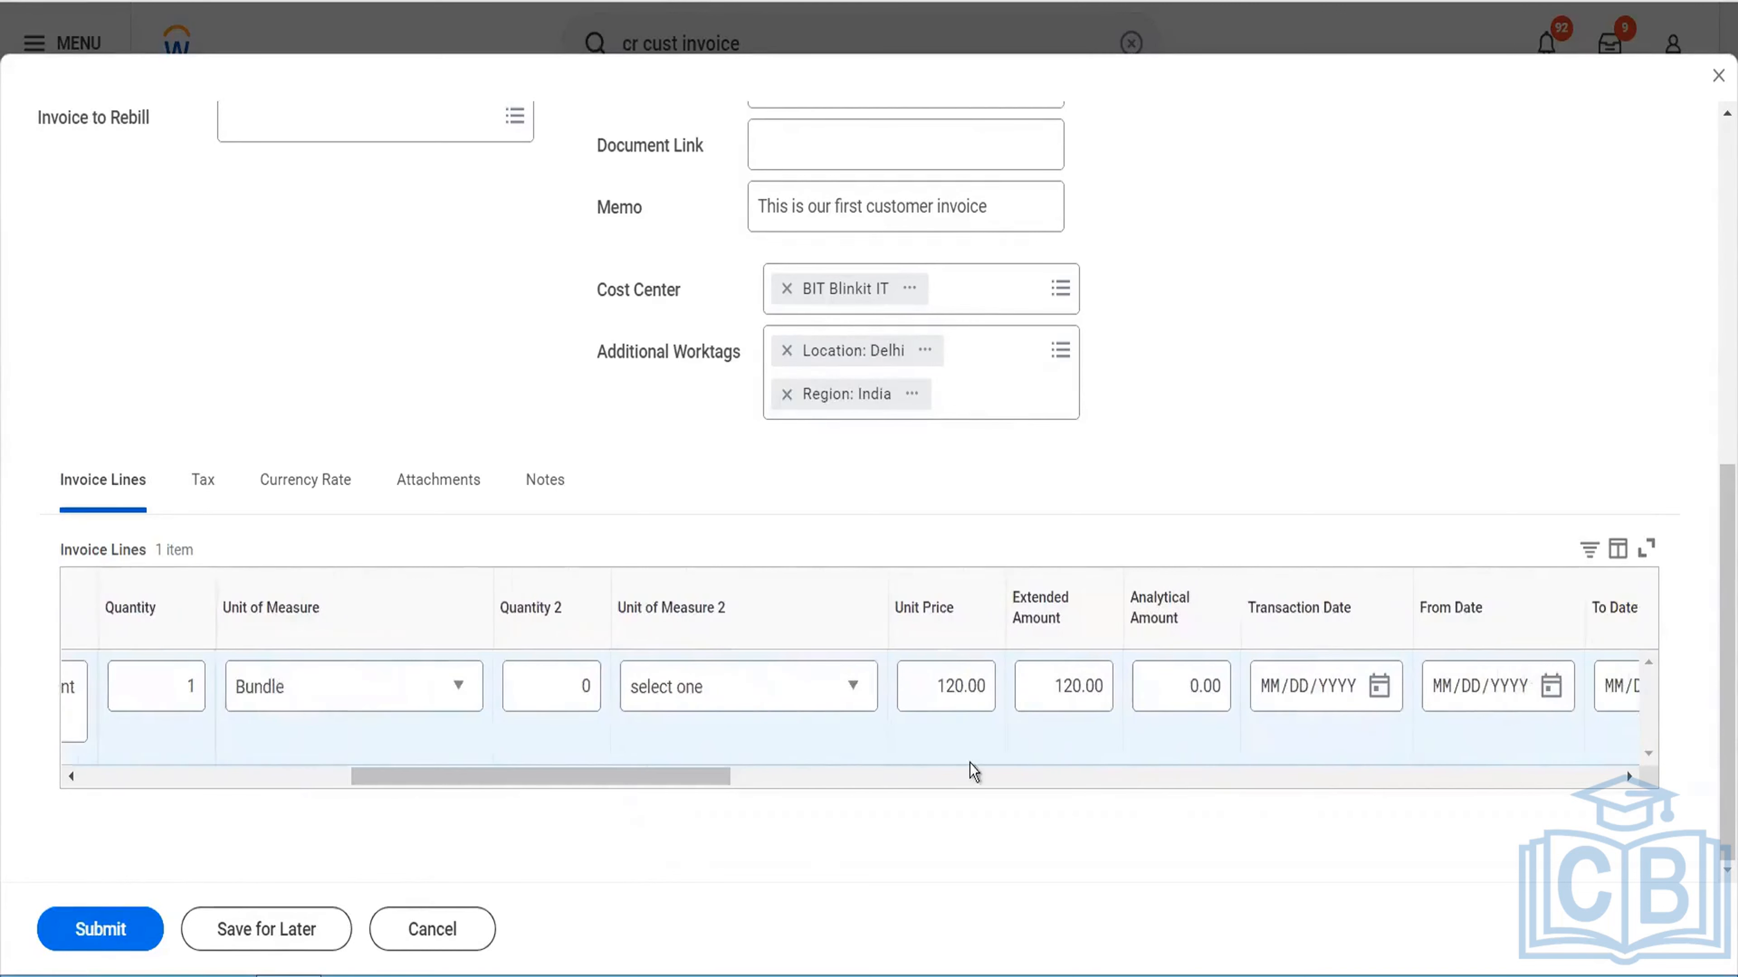
left_click(750, 676)
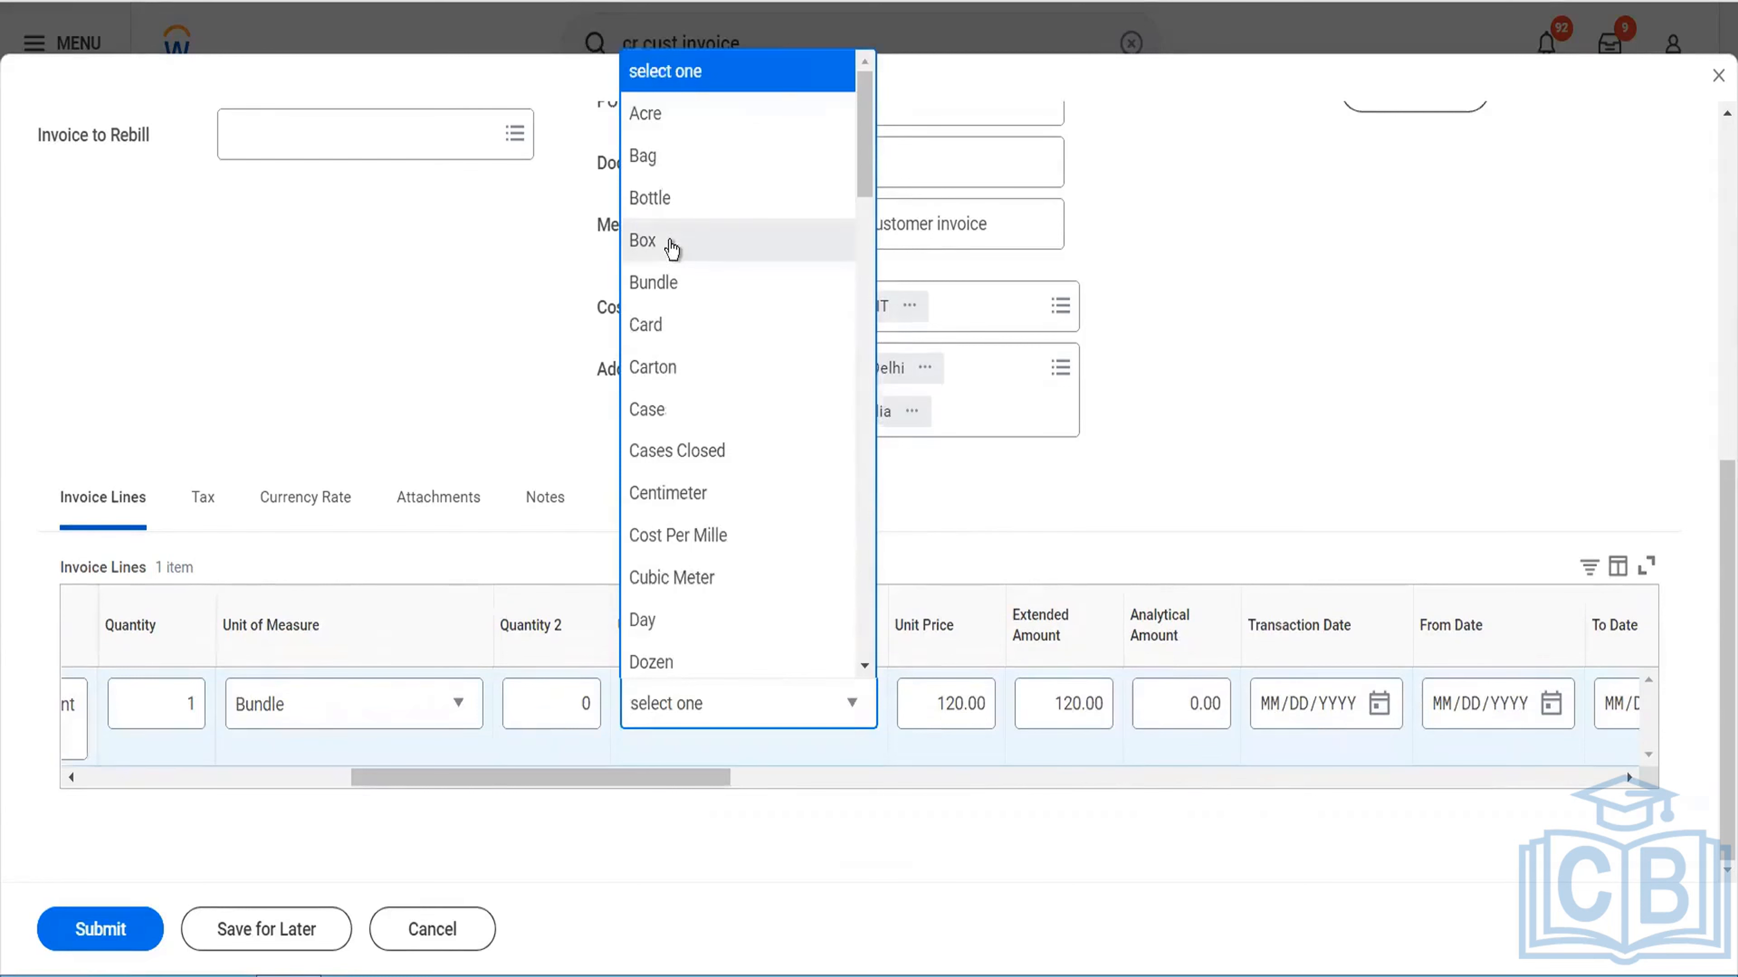
left_click(670, 241)
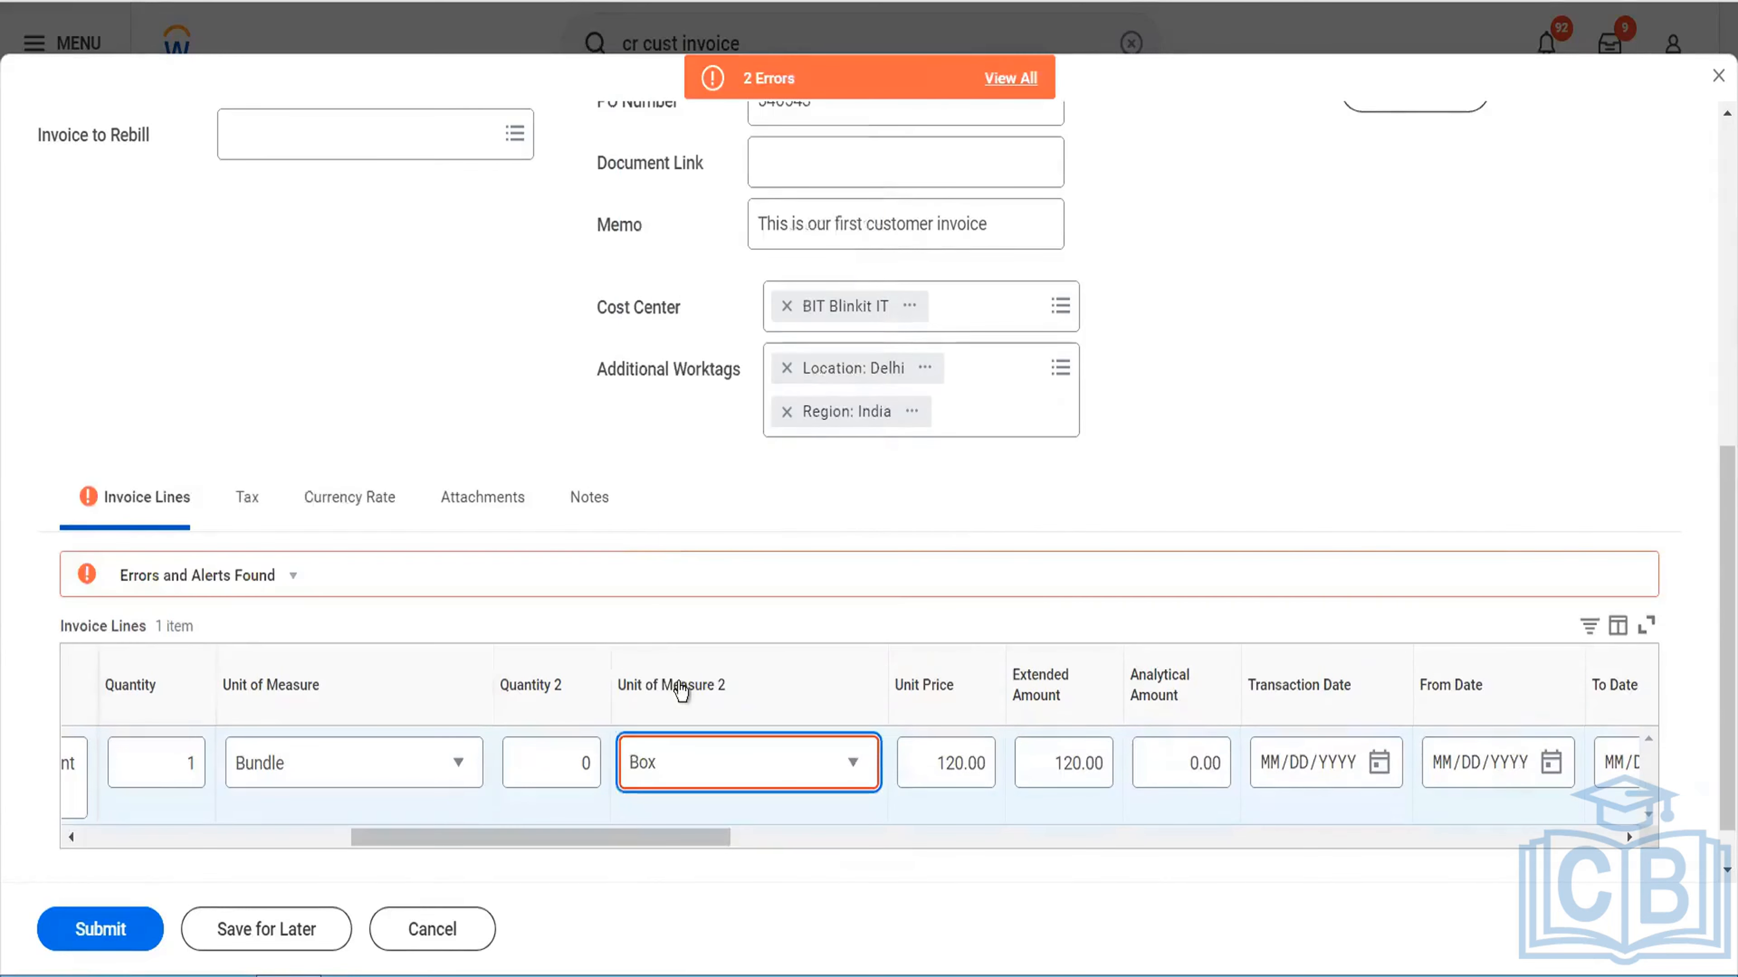
Review the invoice line's error details and set Quantity 2 to 1.
left_click(865, 80)
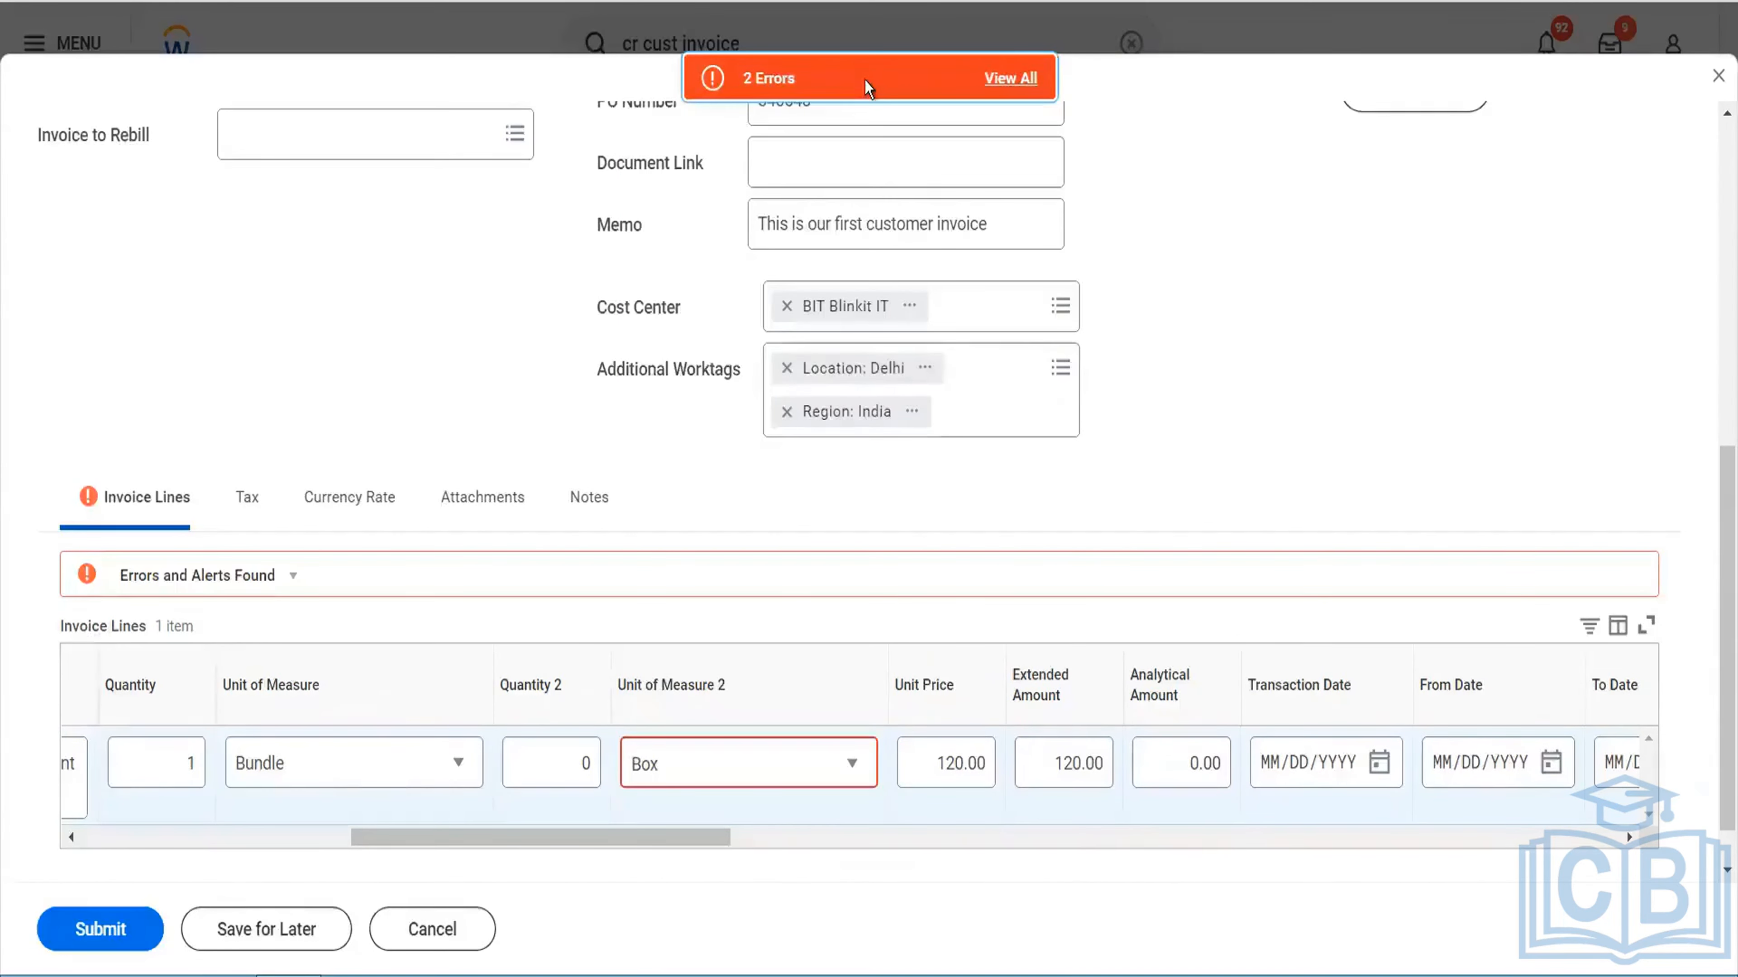
left_click(863, 78)
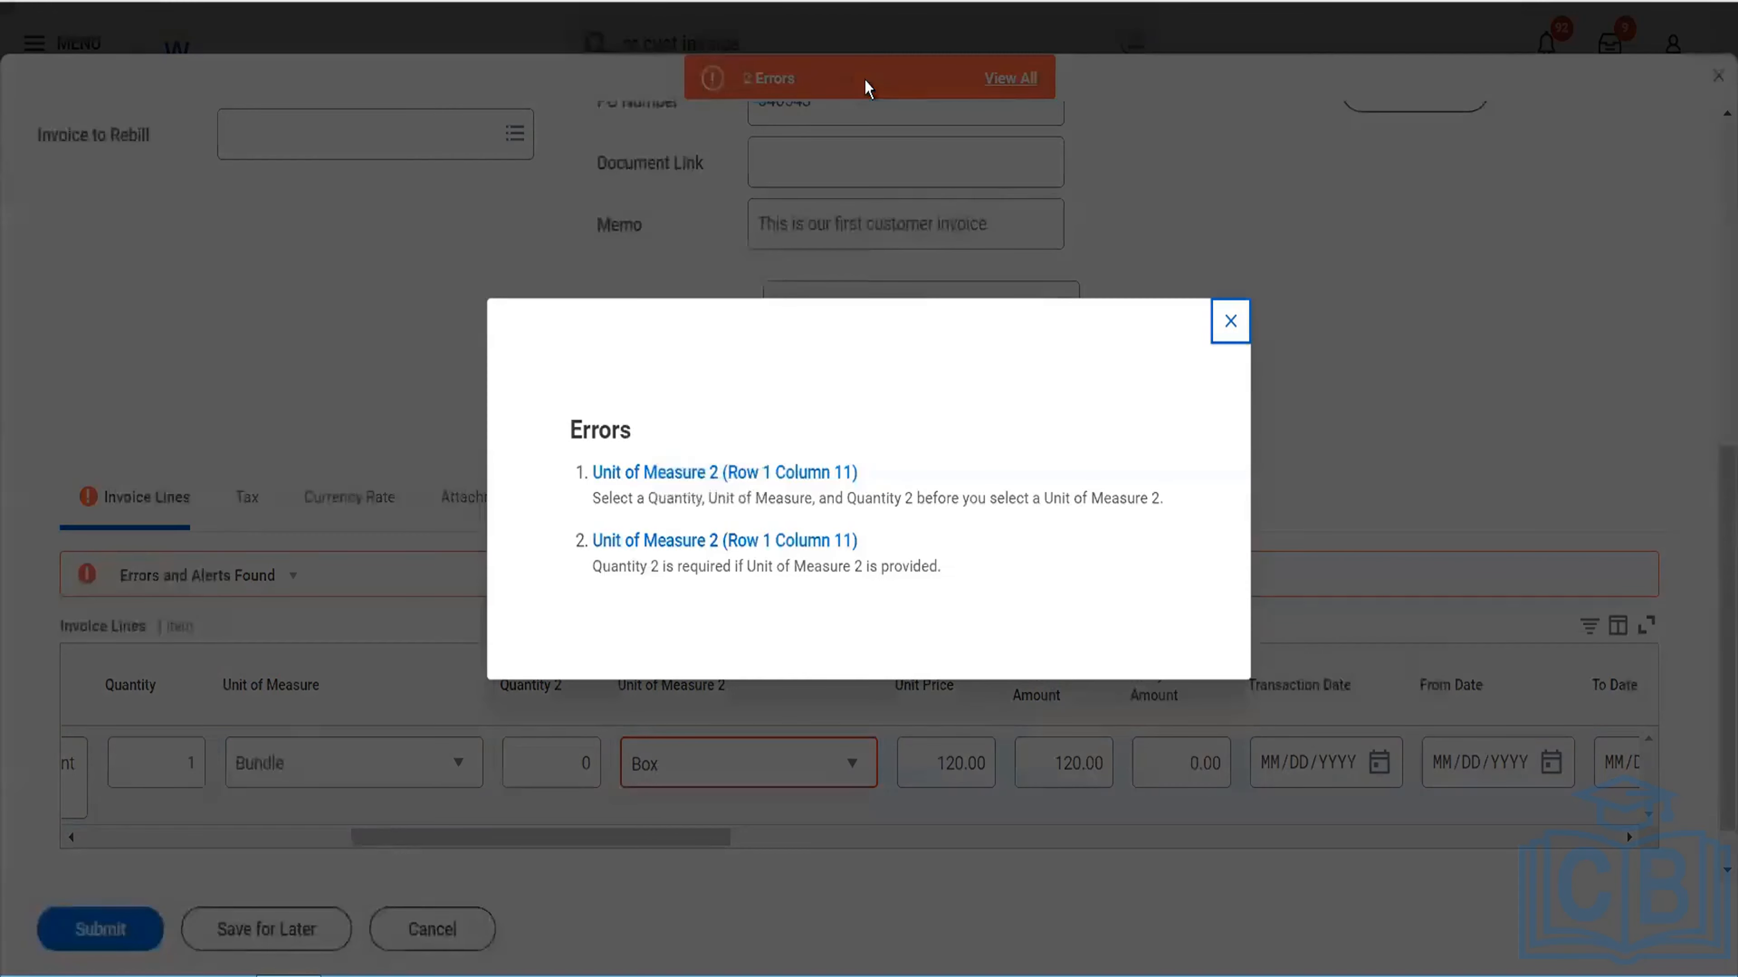
left_click(582, 764)
left_click_drag(581, 765, 630, 777)
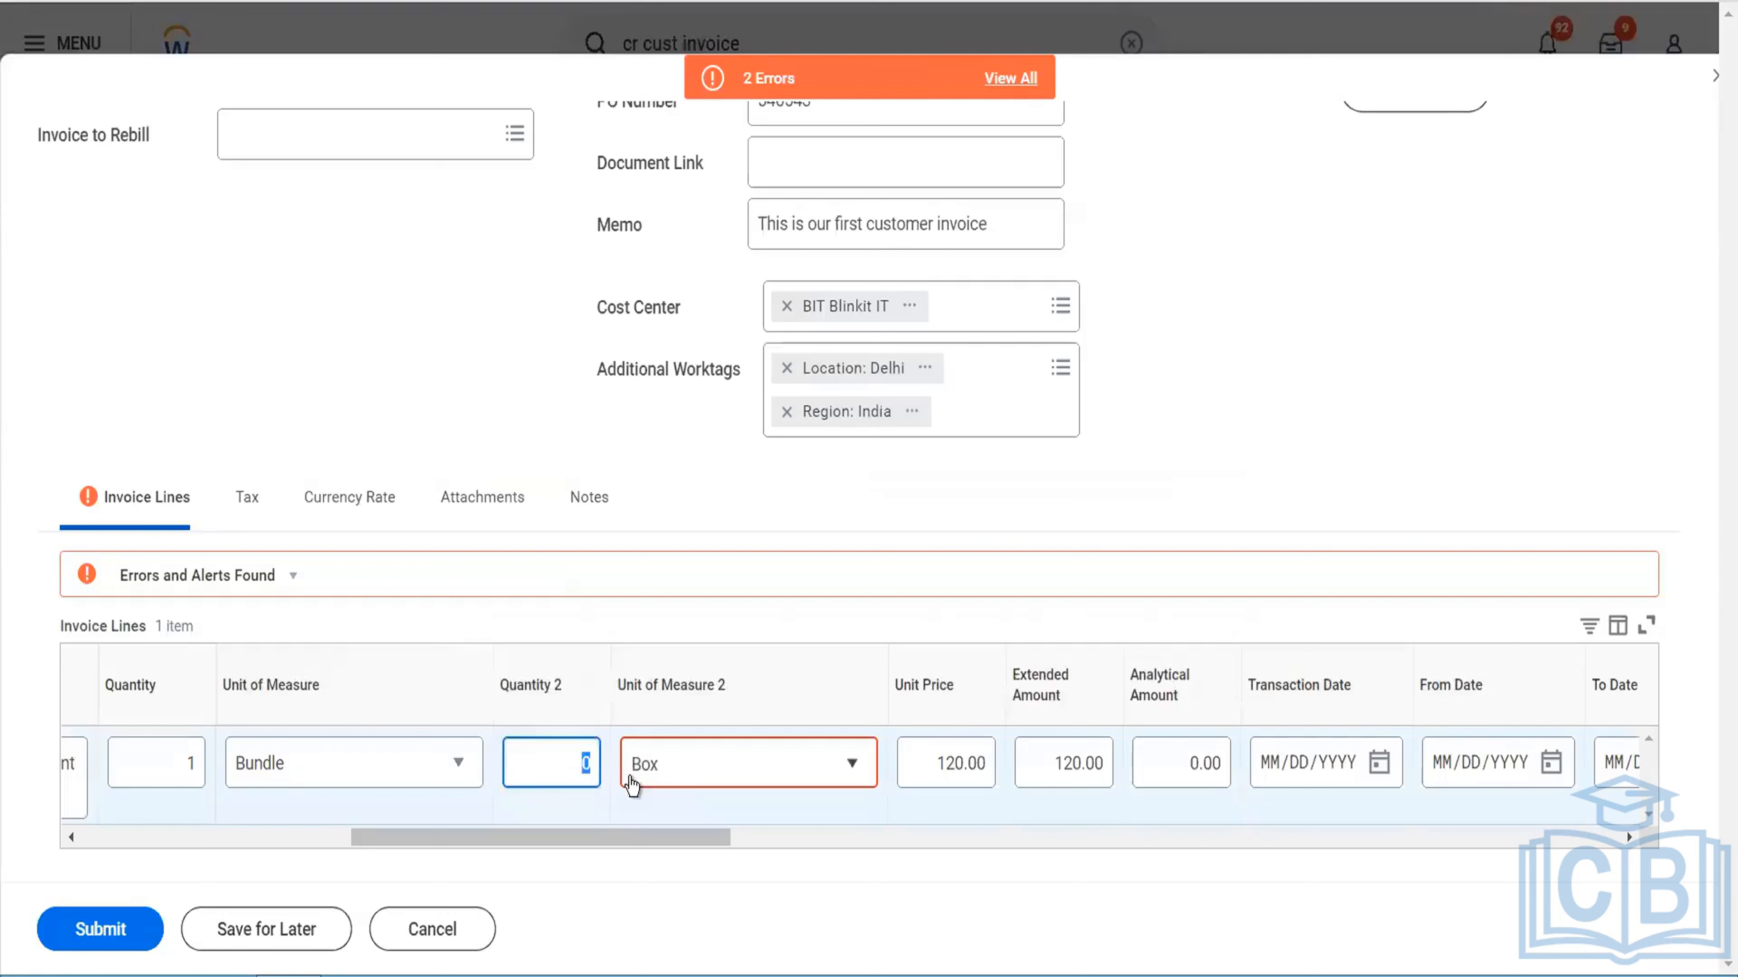
type("1")
key("Tab")
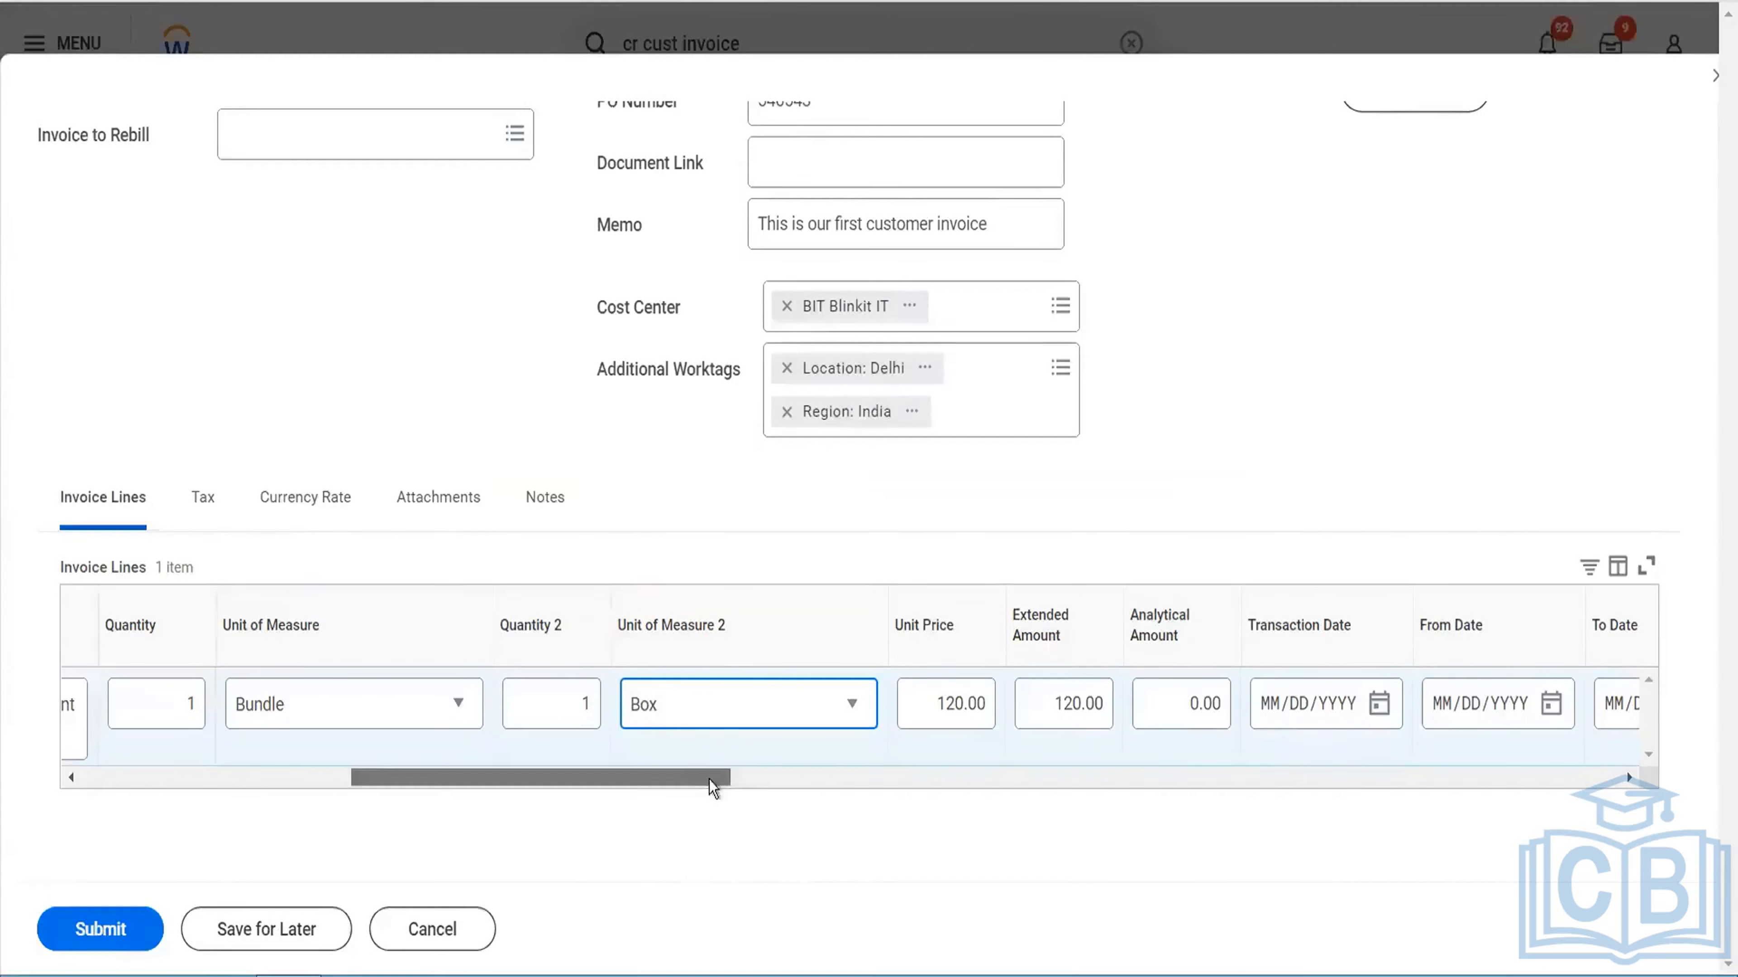
Check the help text for the line's analytical amount and set the amount to 25,000.00.
left_click_drag(719, 780, 761, 782)
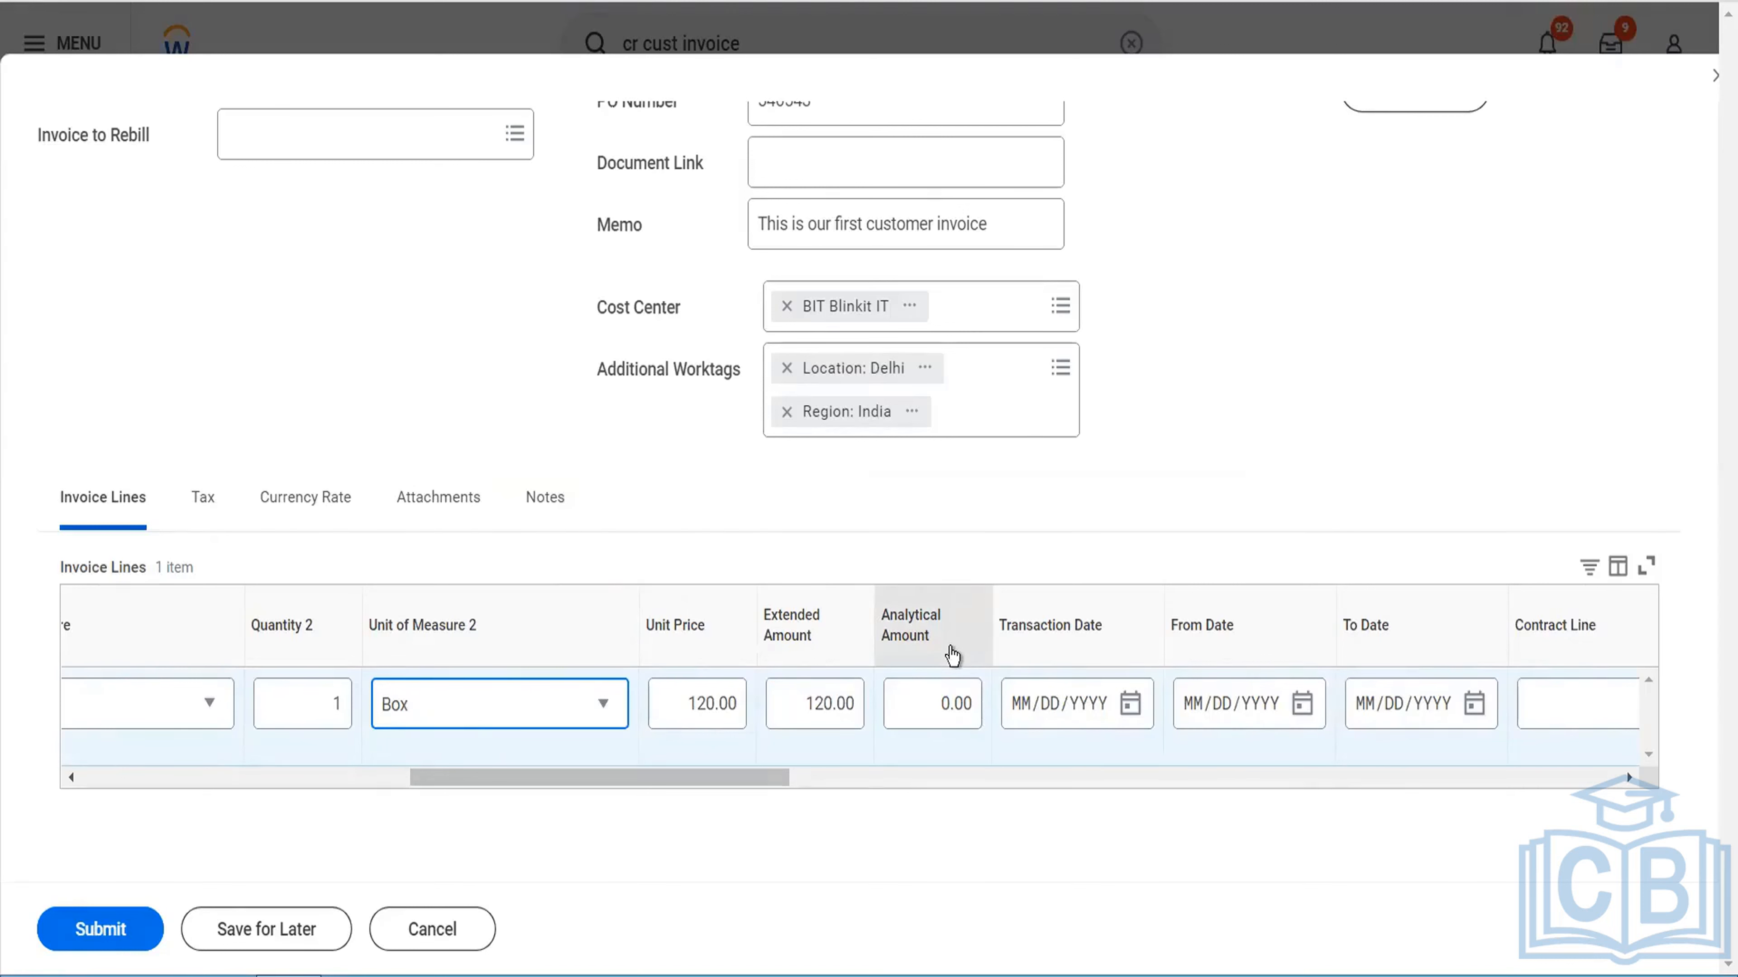
mouse_move(934, 709)
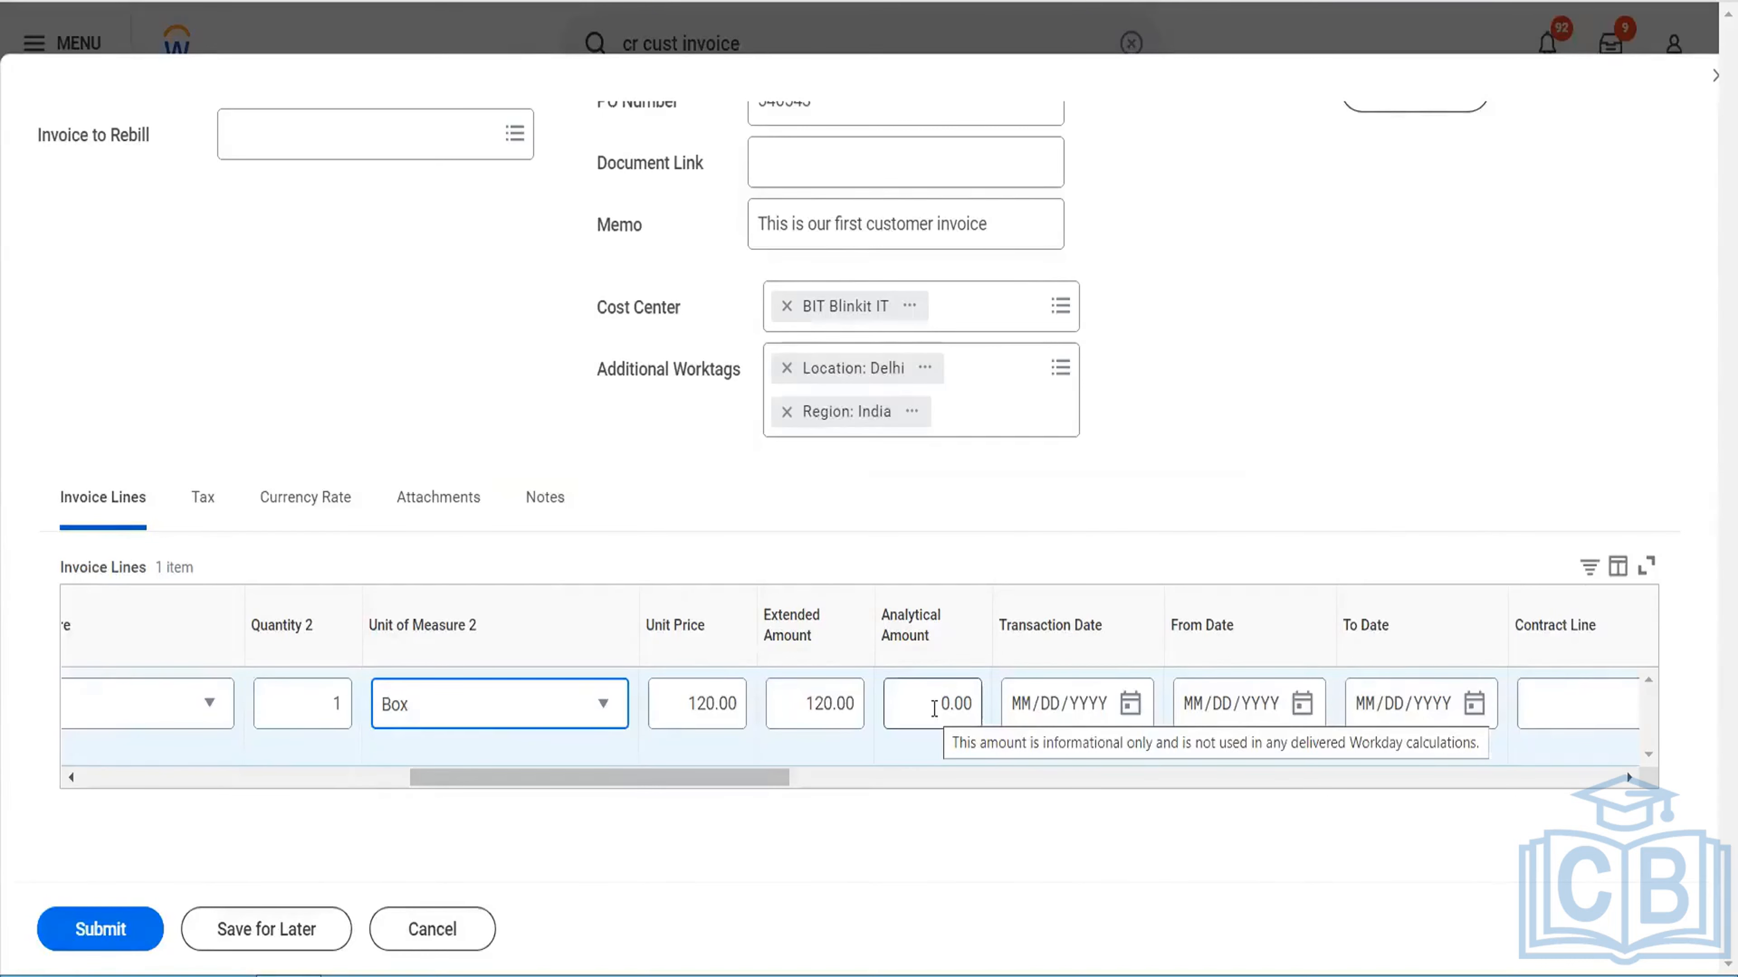
left_click(933, 709)
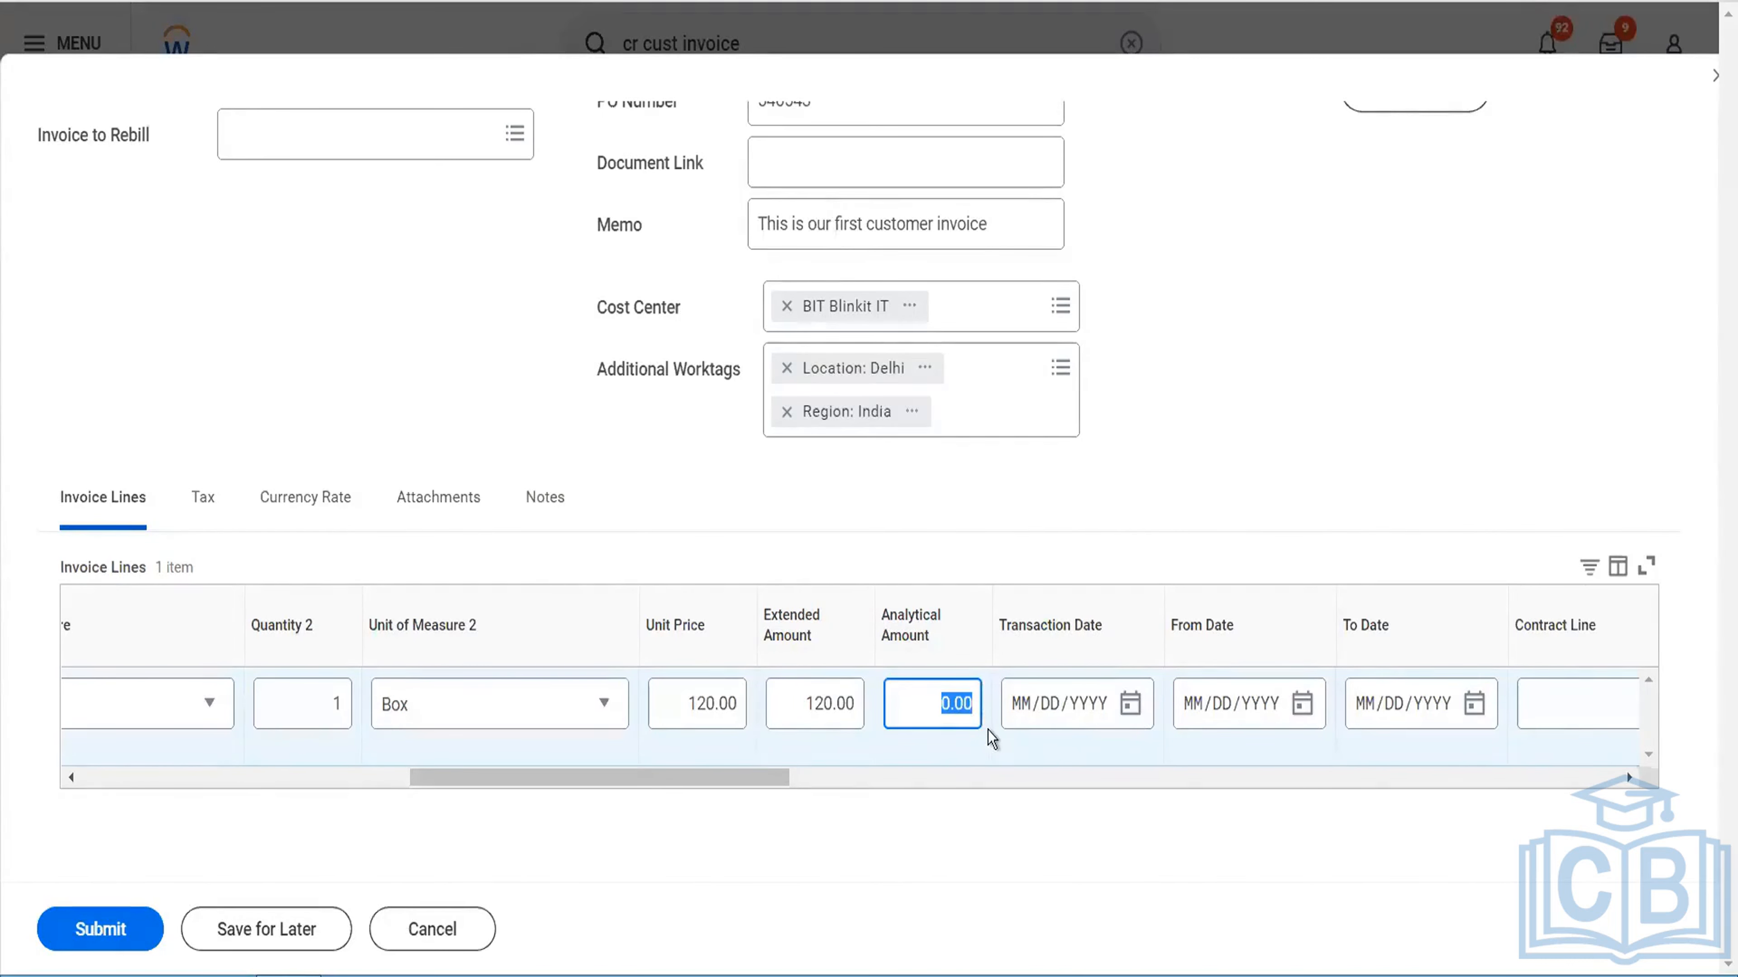
type("25000")
key("Tab")
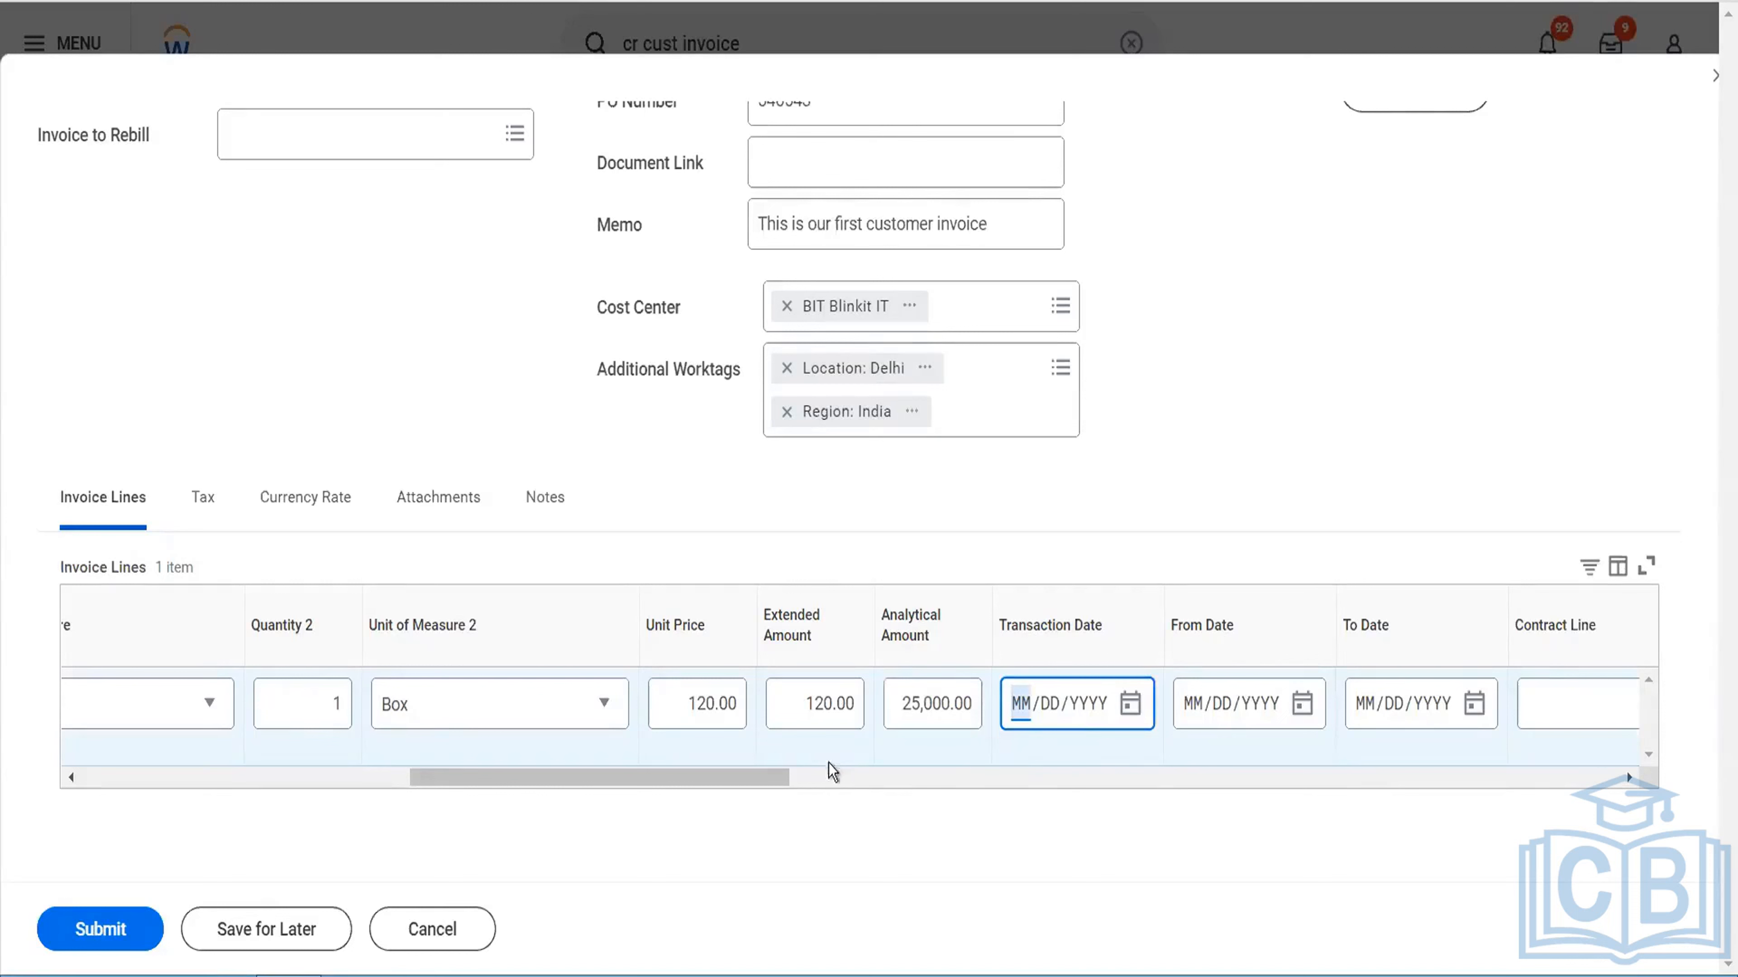
Open the calendar for the invoice line's transaction date.
left_click_drag(812, 789, 857, 800)
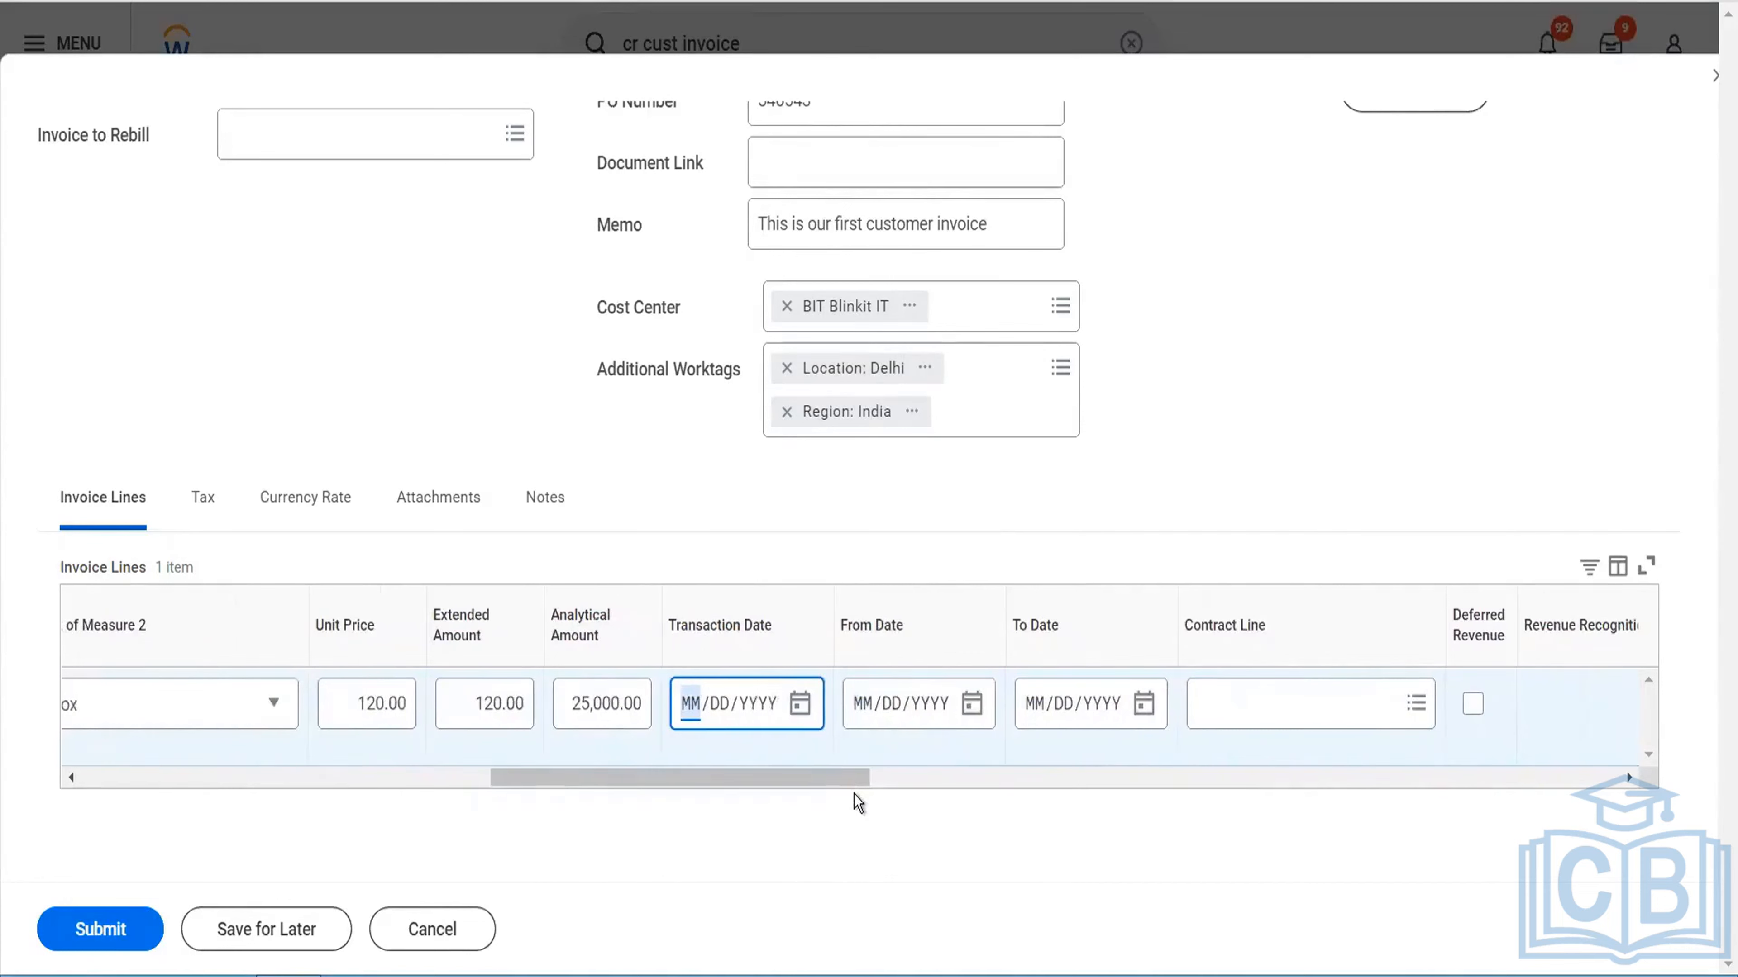
left_click(801, 705)
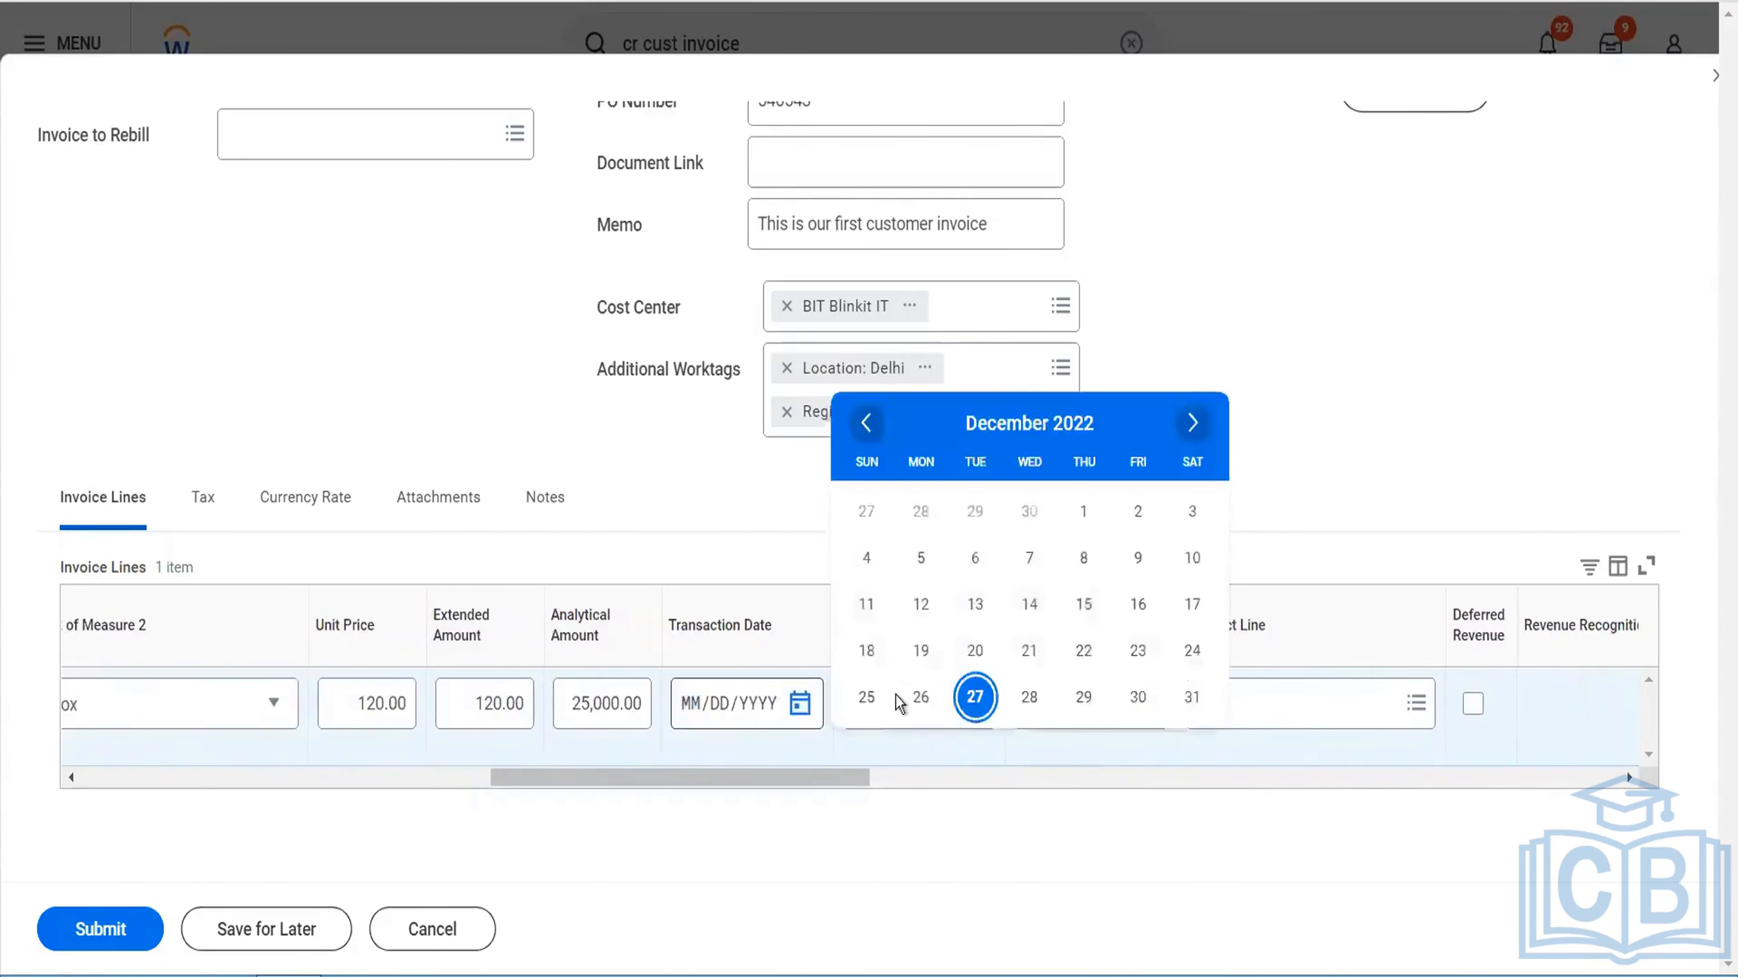